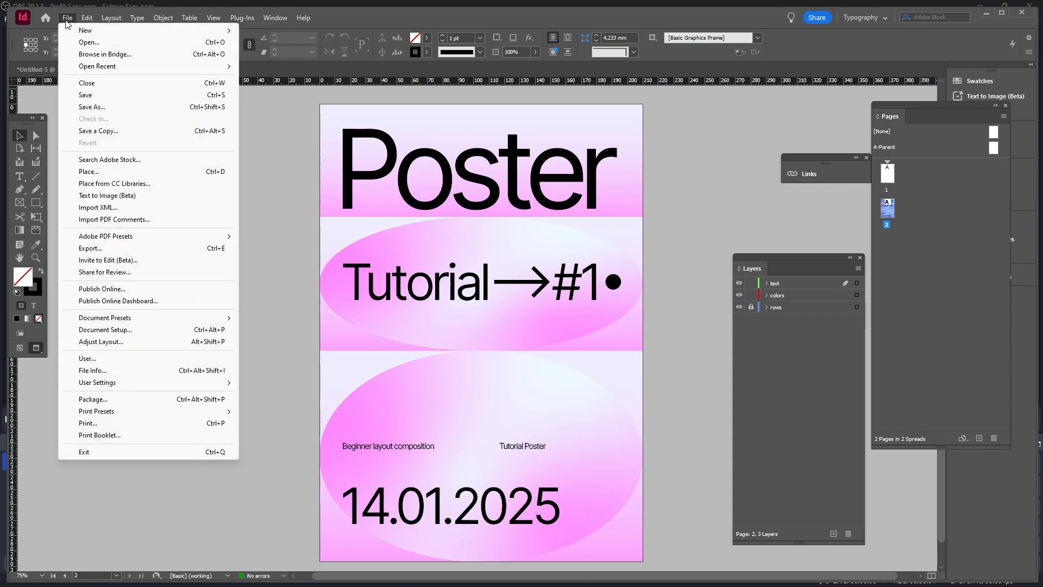
# Step: Start a new print document from the A4 preset with facing pages turned off
pyautogui.moveTo(217, 30)
pyautogui.click(284, 31)
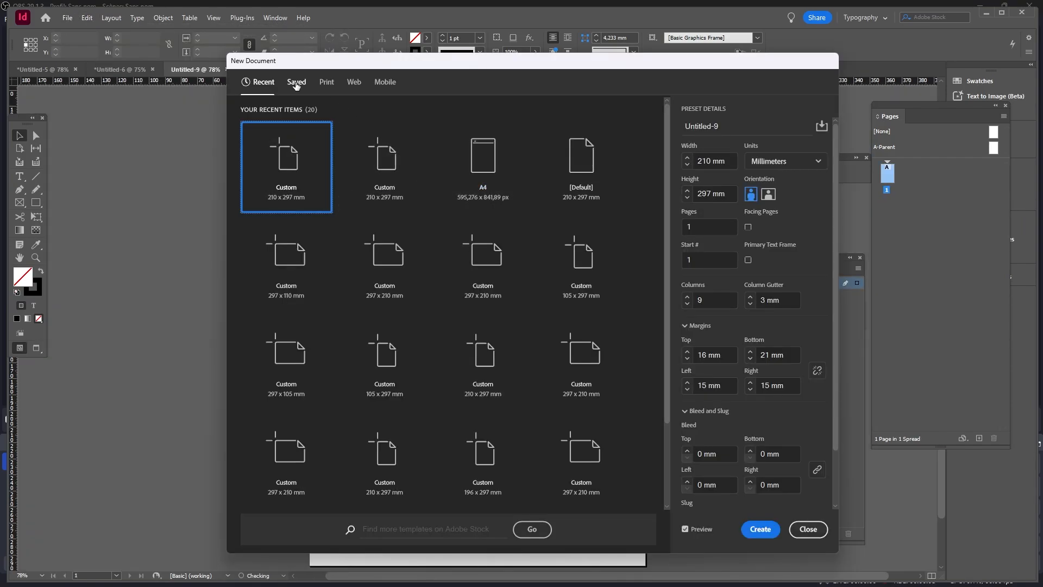
pyautogui.click(327, 84)
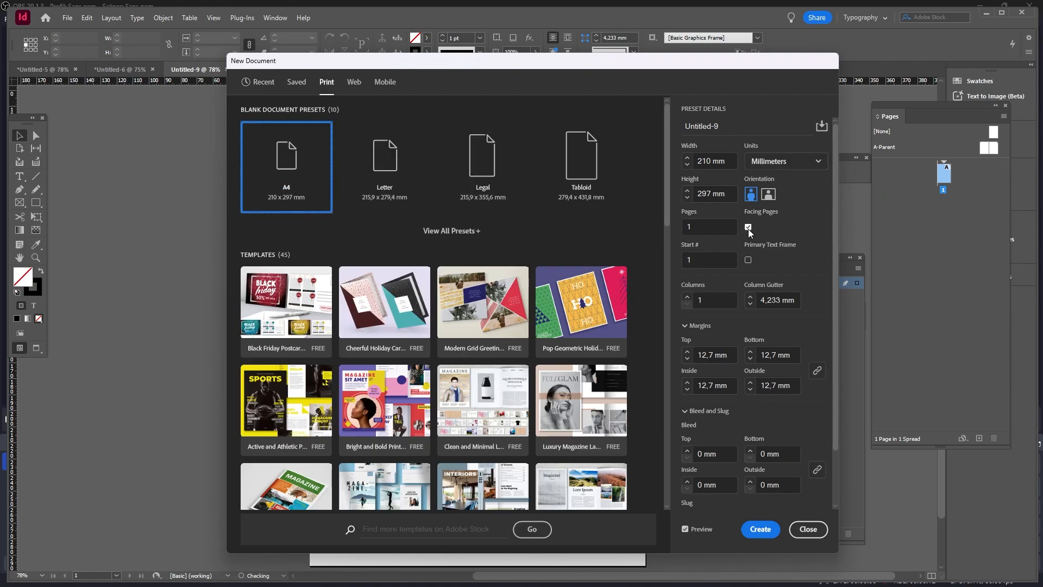
pyautogui.click(747, 228)
pyautogui.scroll(-1, 733, 239)
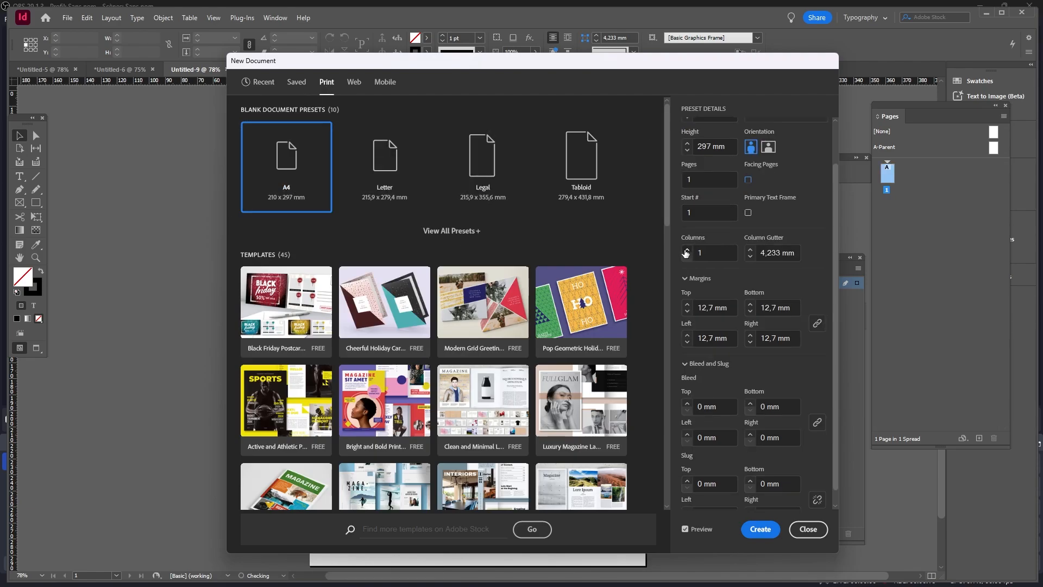
# Step: Set the new document to 9 columns with a 3 mm column gutter
pyautogui.click(688, 250)
pyautogui.click(687, 250)
pyautogui.click(687, 250)
pyautogui.click(688, 250)
pyautogui.click(687, 250)
pyautogui.click(687, 250)
pyautogui.click(687, 250)
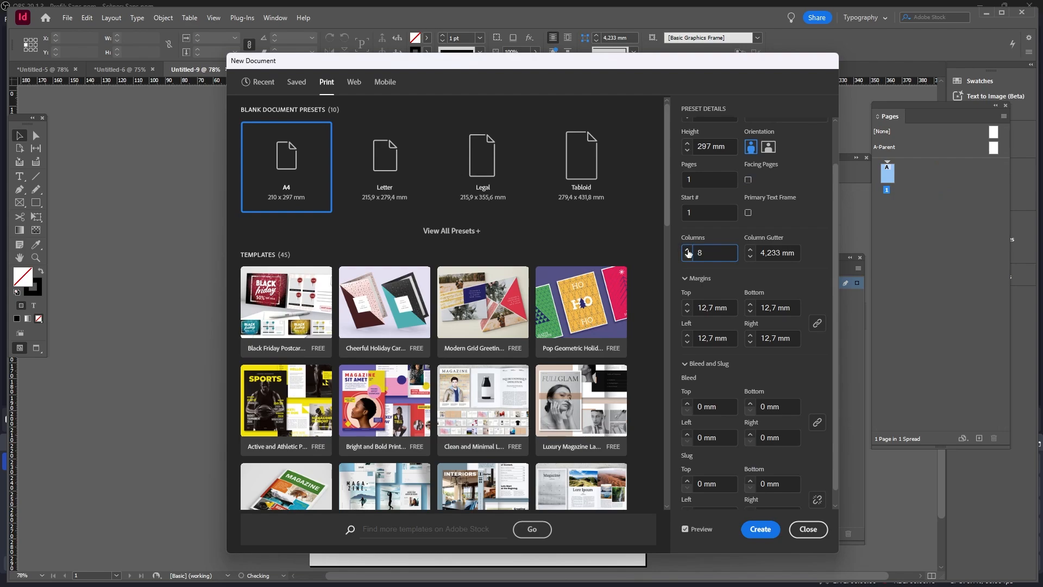
pyautogui.click(749, 257)
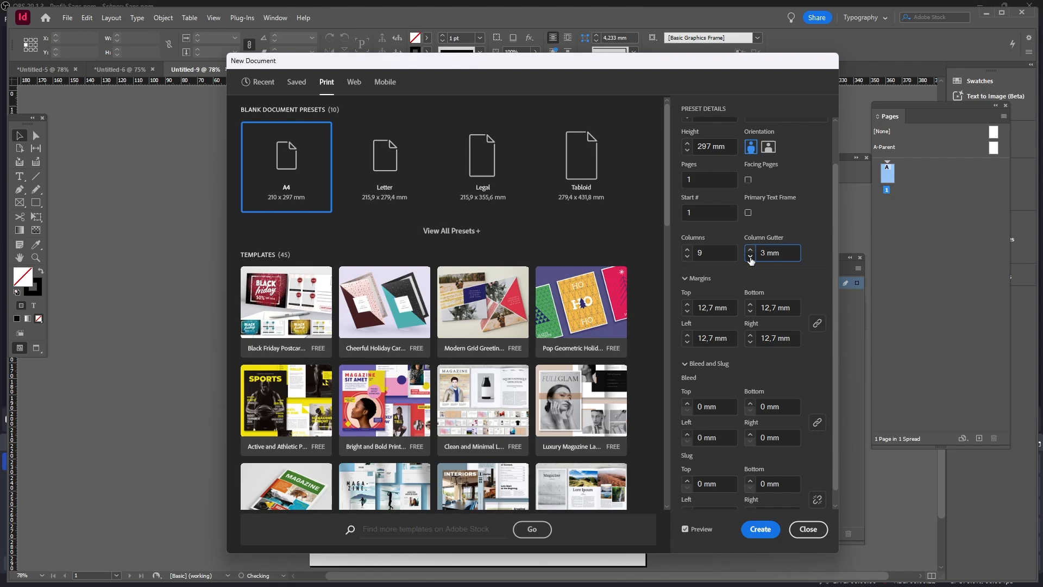
pyautogui.click(749, 258)
# Step: Set the margins to 16 mm top, 22 mm bottom and 15 mm left and right, and create the document
pyautogui.click(688, 304)
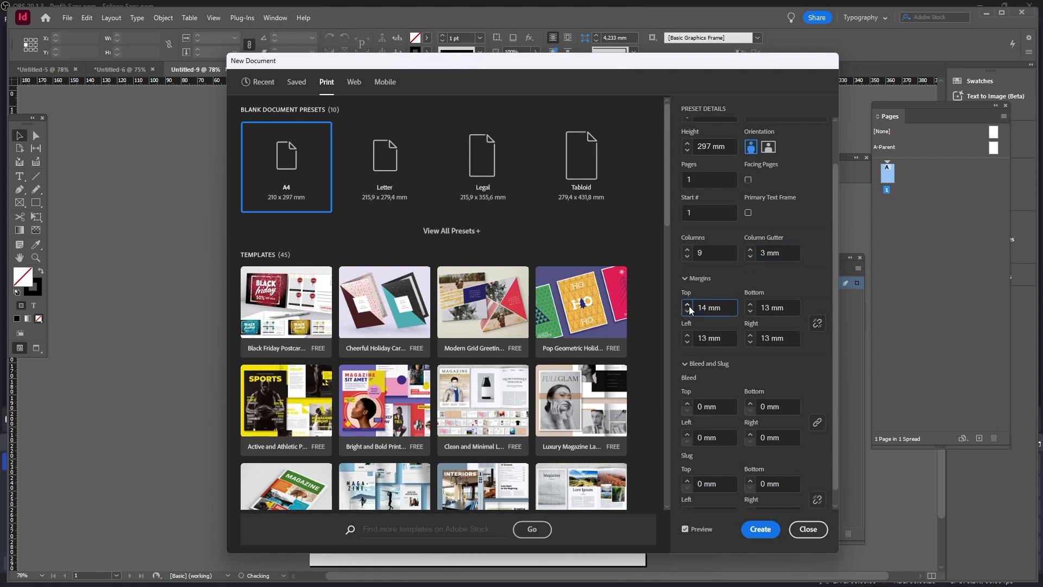
pyautogui.click(687, 305)
pyautogui.click(687, 305)
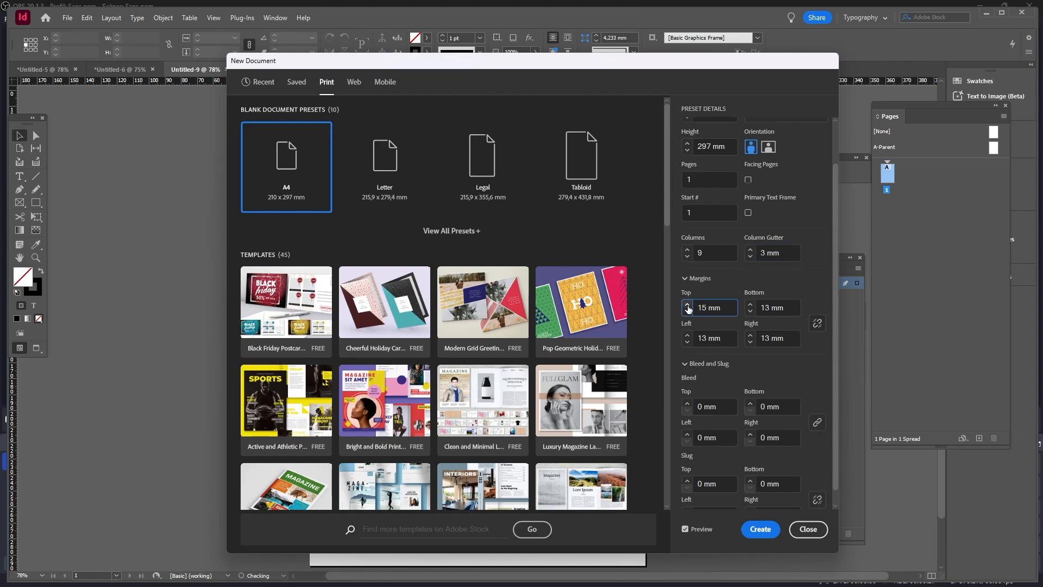
pyautogui.click(749, 305)
pyautogui.click(750, 305)
pyautogui.click(749, 305)
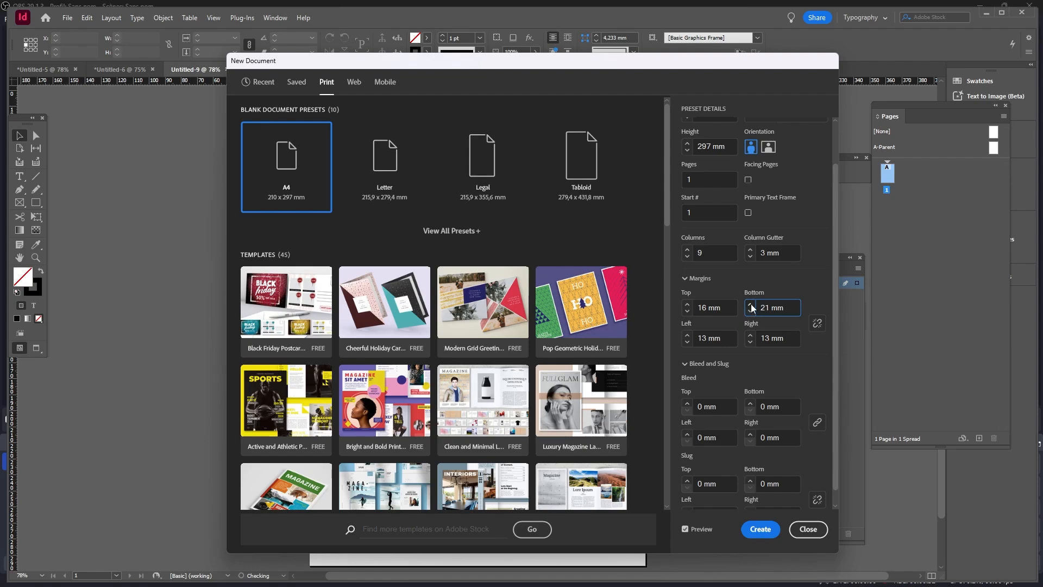
pyautogui.click(688, 335)
pyautogui.click(688, 335)
pyautogui.click(750, 335)
pyautogui.click(750, 335)
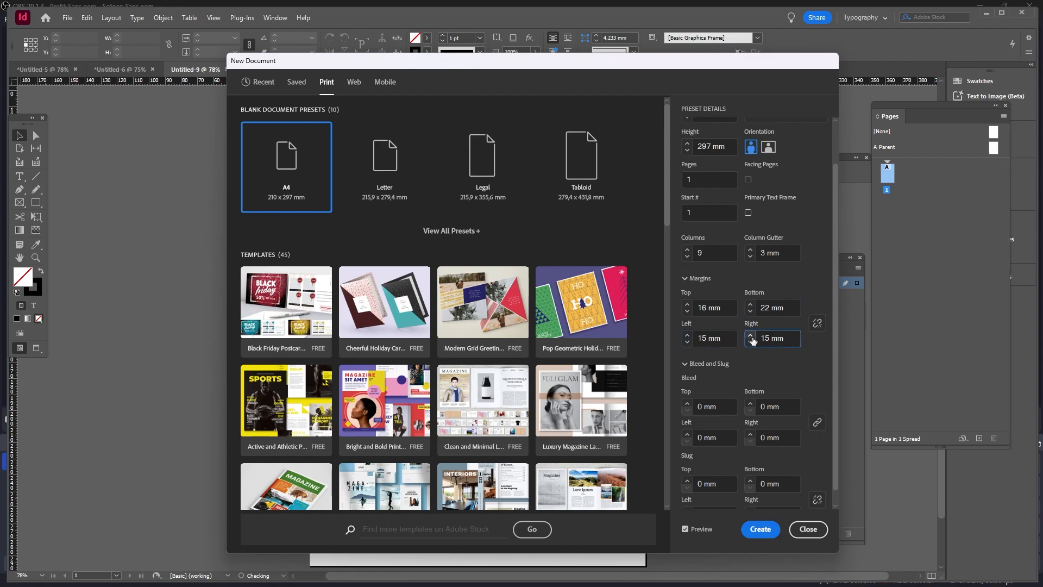
pyautogui.click(760, 530)
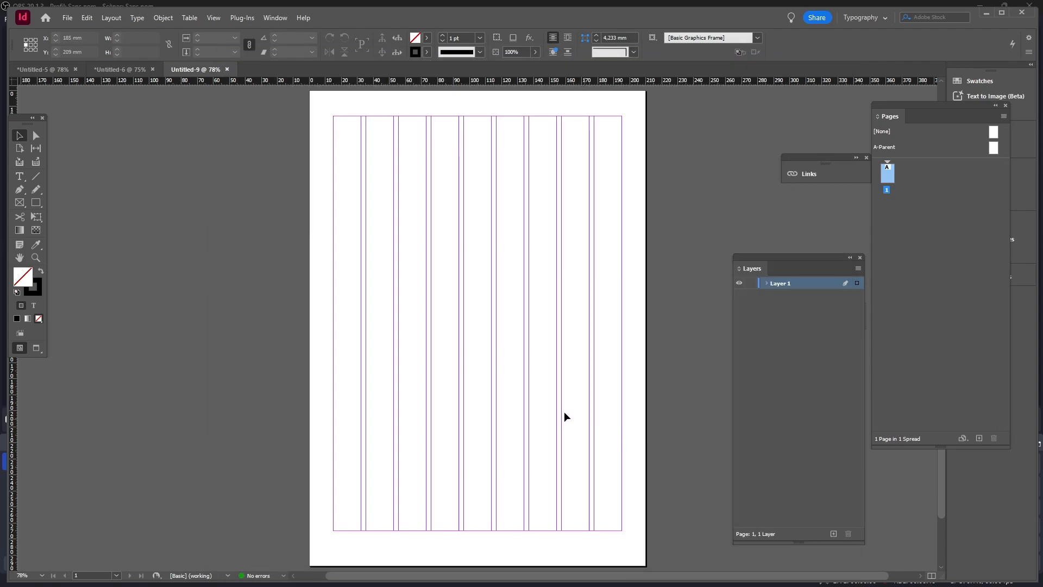
# Step: Create guides for 9 rows with a 3 mm gutter, fitted to the margins
pyautogui.click(102, 9)
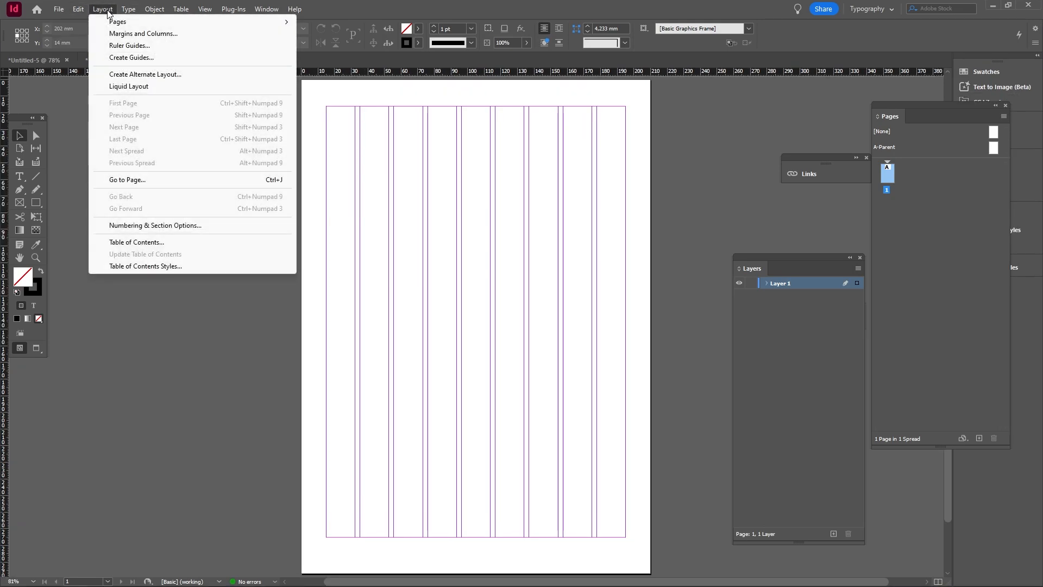
pyautogui.click(130, 57)
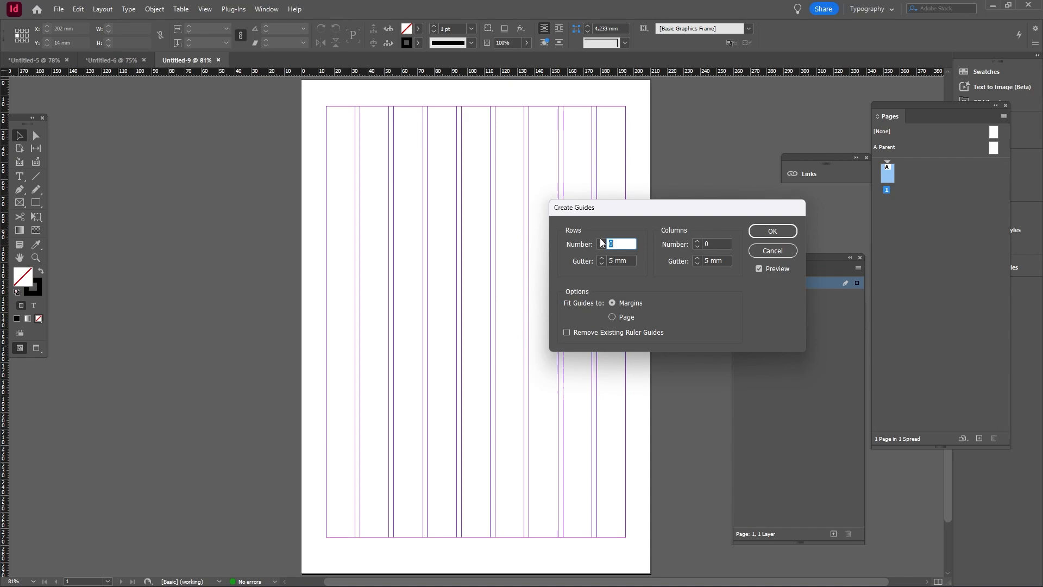
pyautogui.write('9')
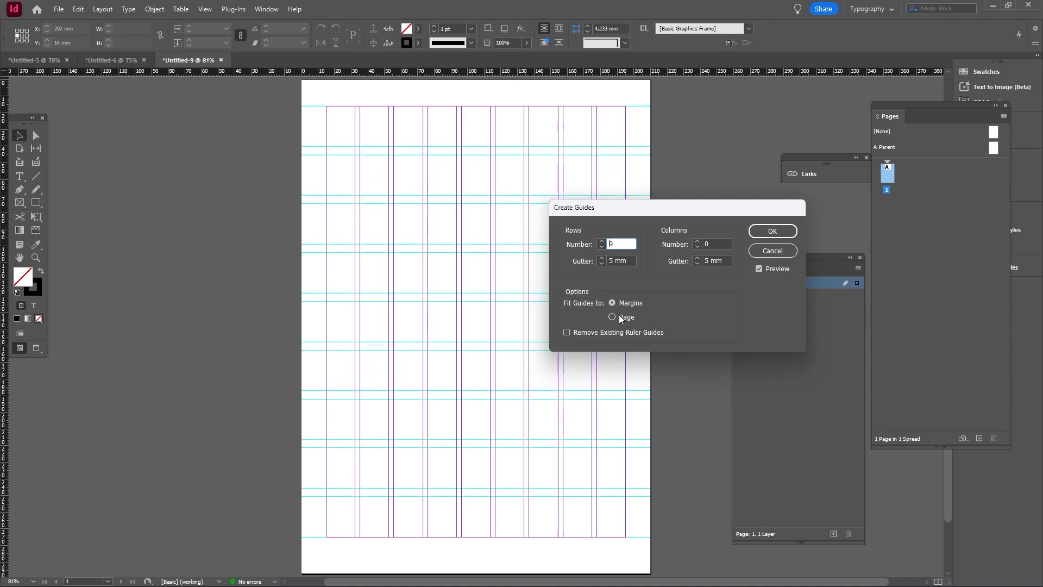
pyautogui.click(600, 264)
pyautogui.click(601, 264)
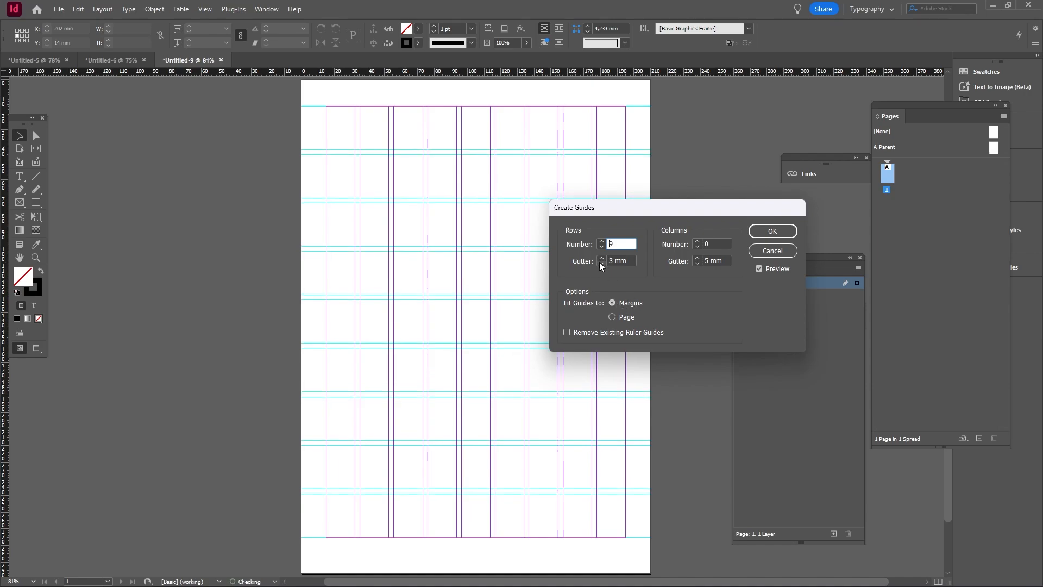
pyautogui.click(770, 230)
# Step: Add a text frame about 180 mm wide across the first three rows within the margins, containing "Poster"
pyautogui.click(20, 176)
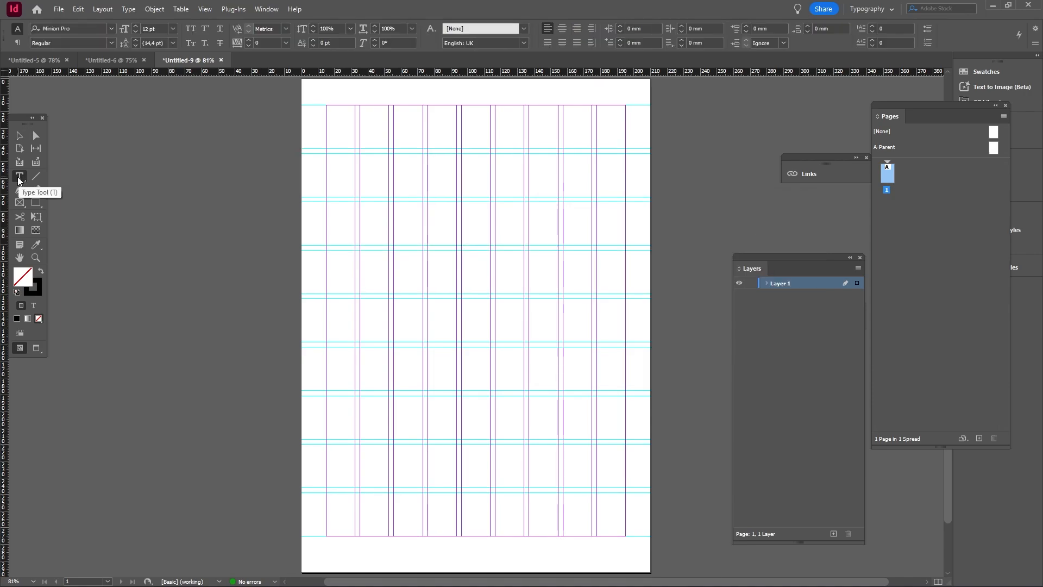
pyautogui.moveTo(327, 105); pyautogui.dragTo(632, 247)
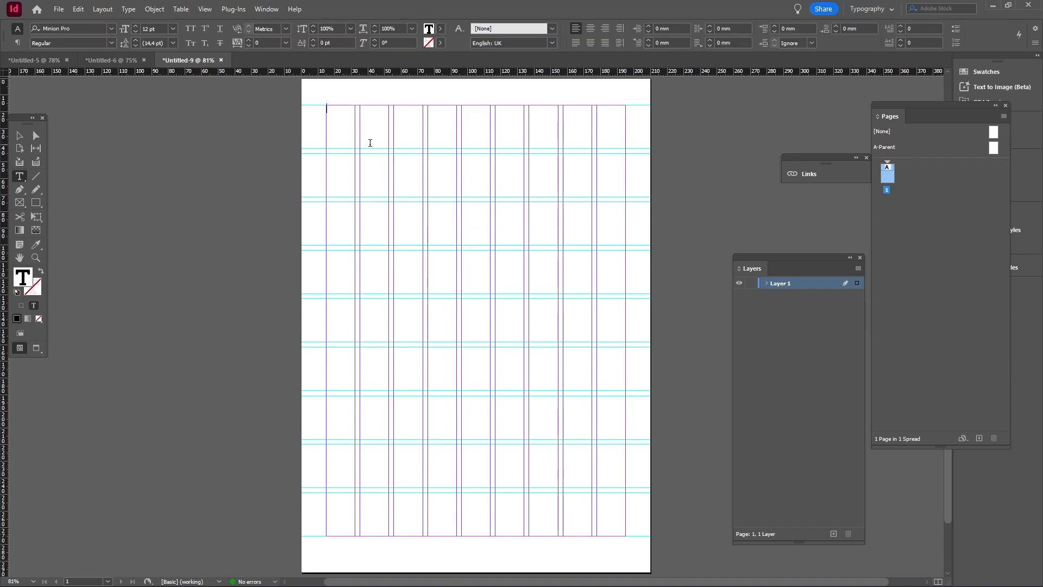
pyautogui.write('Poster')
# Step: Format the whole word "Poster" in Inter Regular at 202 pt with tracking of -90
pyautogui.hotkey('ctrl', 'a')
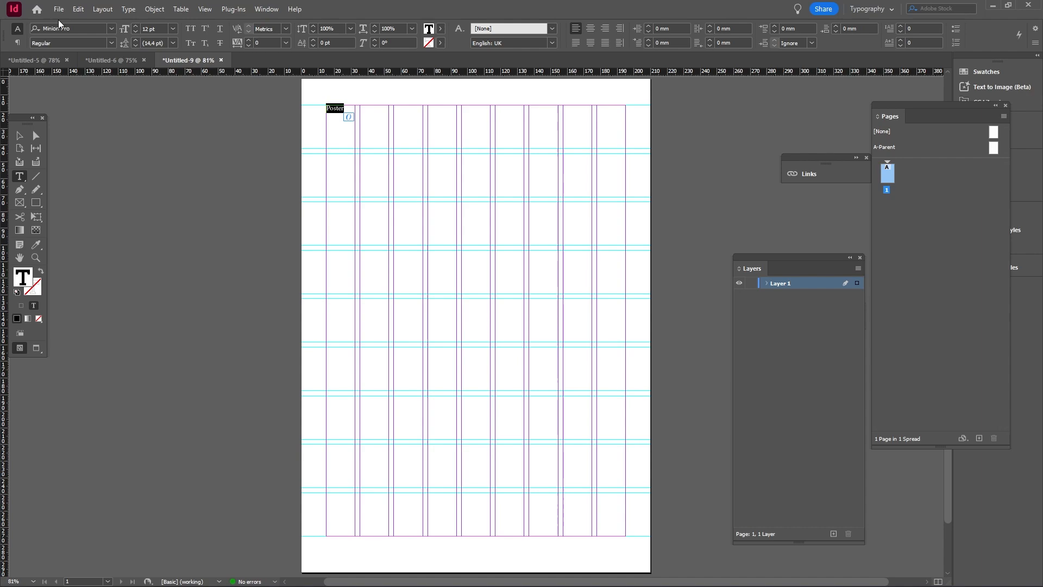
pyautogui.click(111, 28)
pyautogui.click(109, 79)
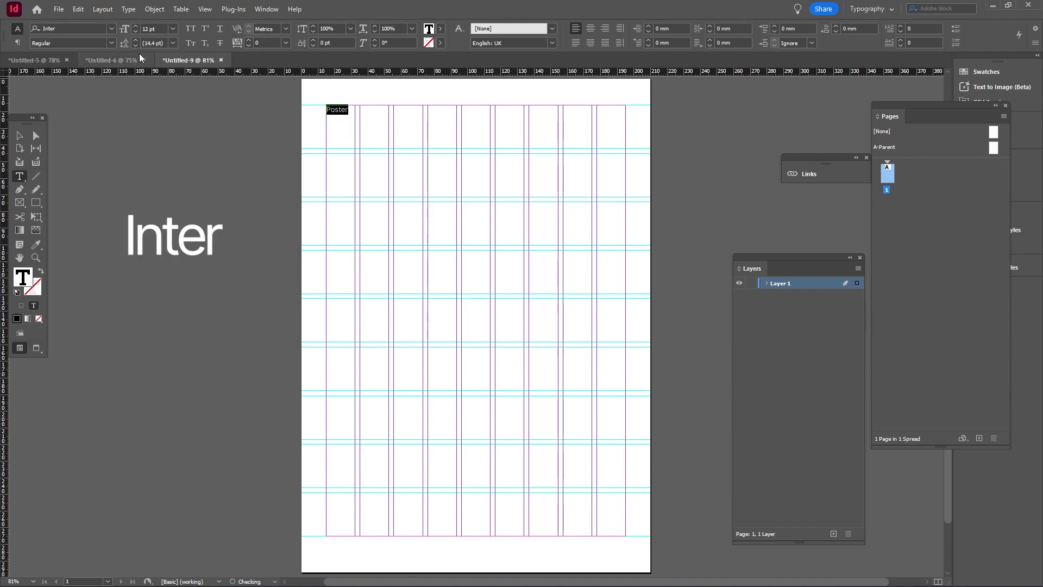
pyautogui.click(143, 28)
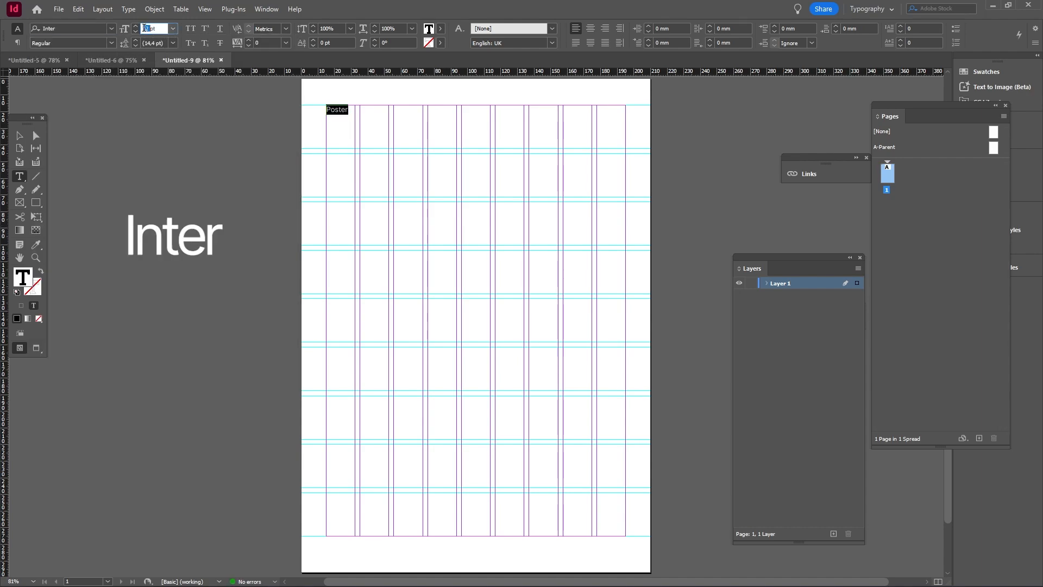
pyautogui.write('202')
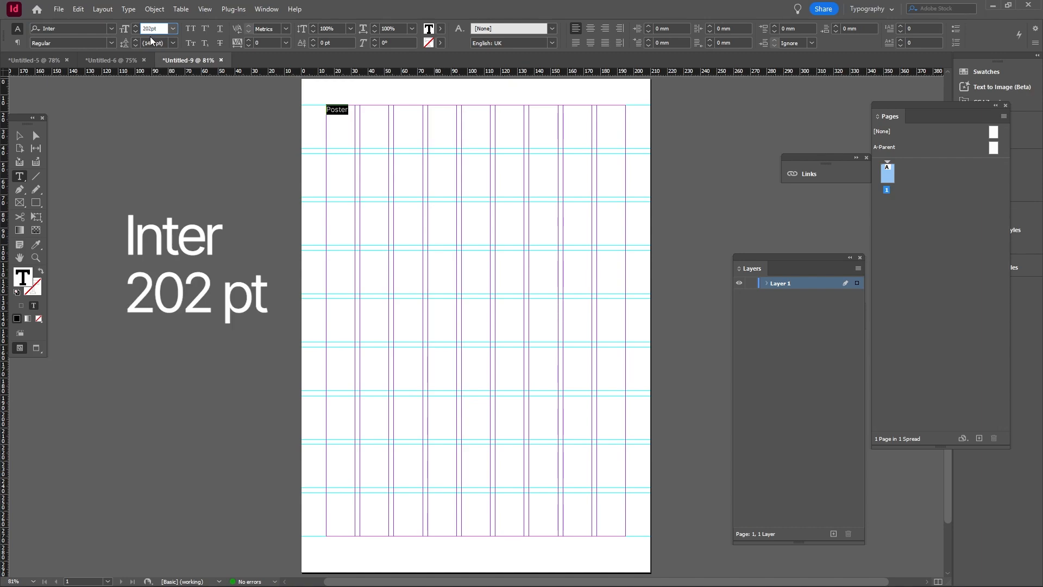
pyautogui.click(272, 43)
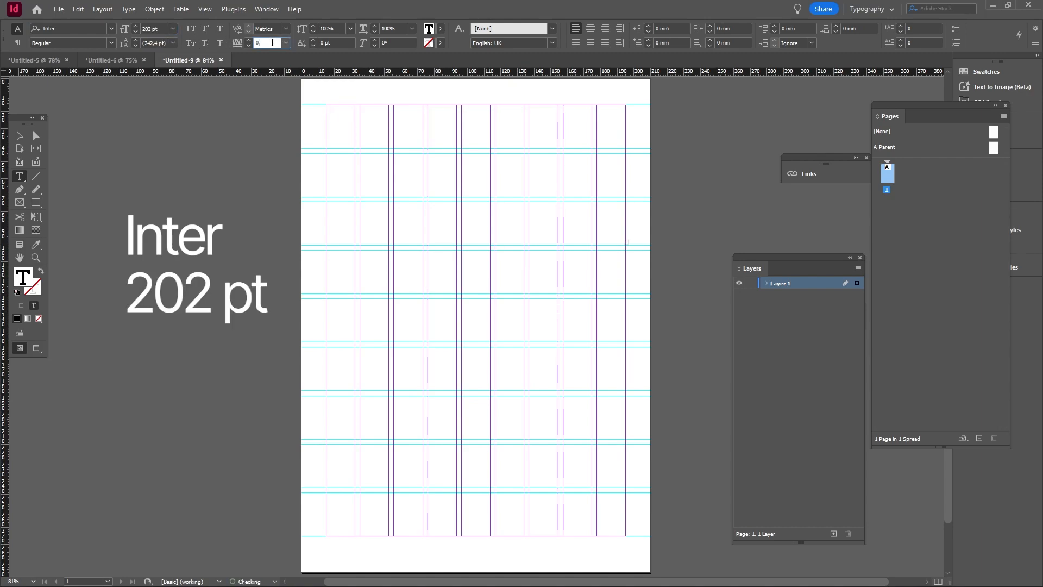
pyautogui.write('-')
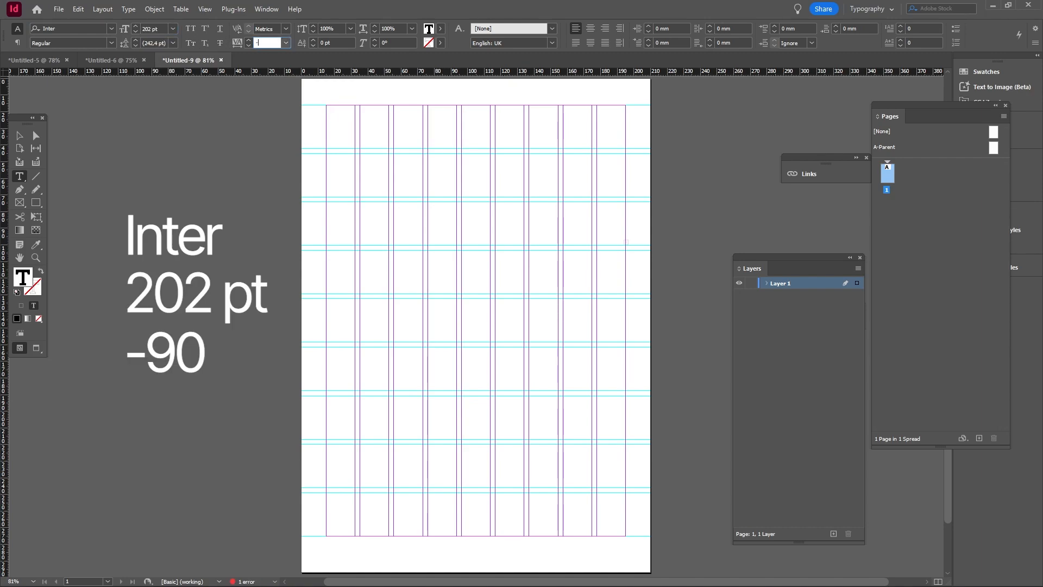
pyautogui.write('90')
pyautogui.press('Return')
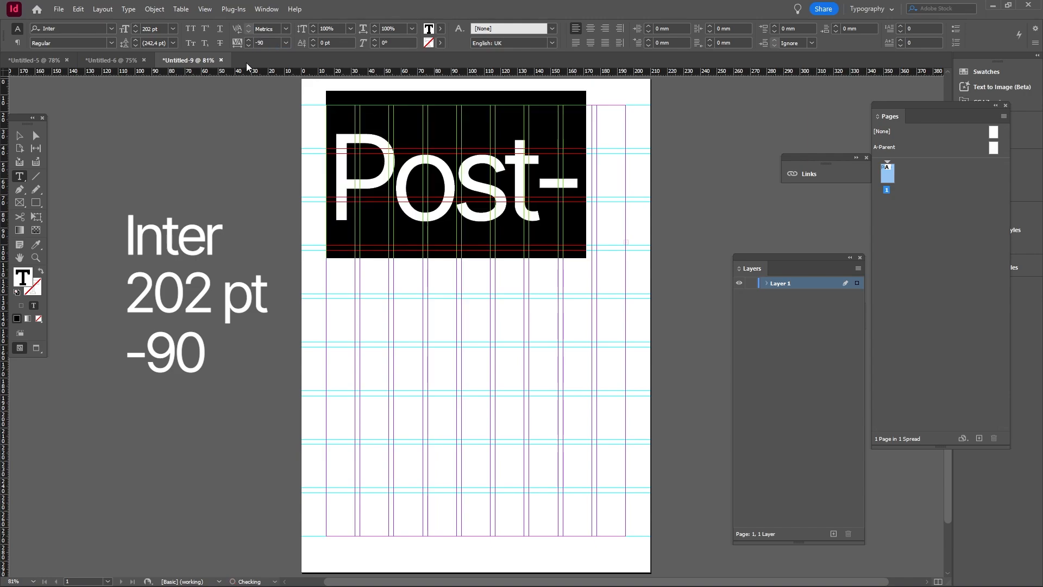
# Step: Widen the "Poster" text frame to 218 mm and shift it up and left toward the margin corner
pyautogui.click(19, 136)
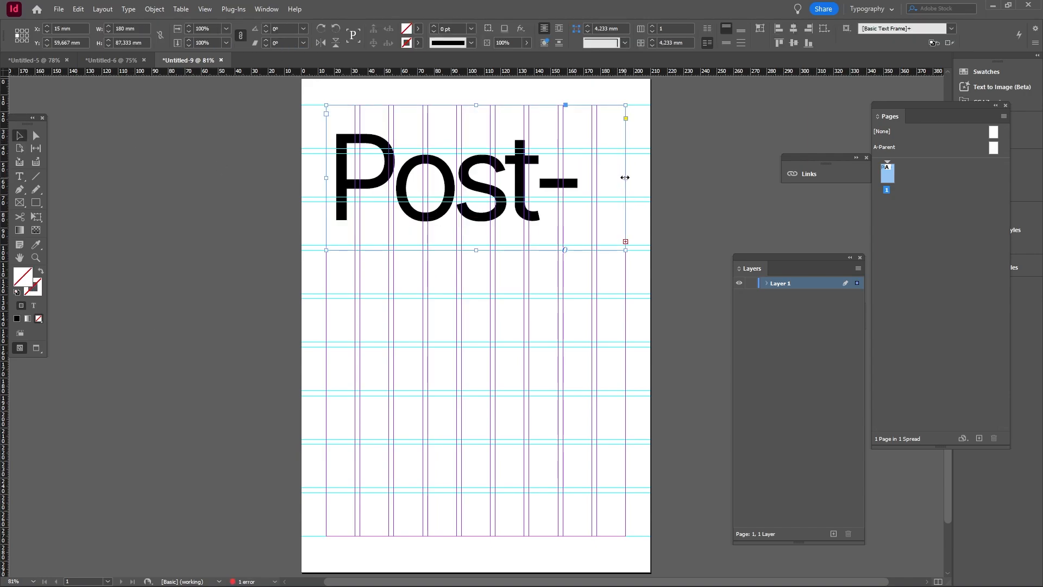
pyautogui.moveTo(625, 177); pyautogui.dragTo(687, 183)
pyautogui.moveTo(548, 196); pyautogui.dragTo(541, 183)
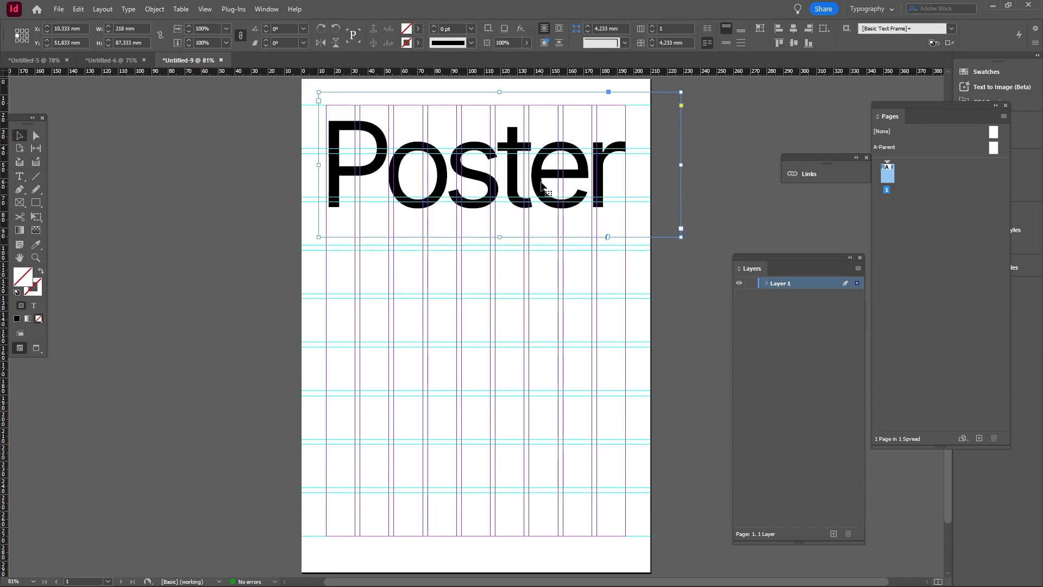
# Step: Fine-tune the "Poster" frame to X 8.5 mm, Y 42.667 mm, aligning the P with the top-left margin corner
pyautogui.hotkey('ctrl', '=')
pyautogui.hotkey('ctrl', '=')
pyautogui.moveTo(301, 327); pyautogui.dragTo(294, 317)
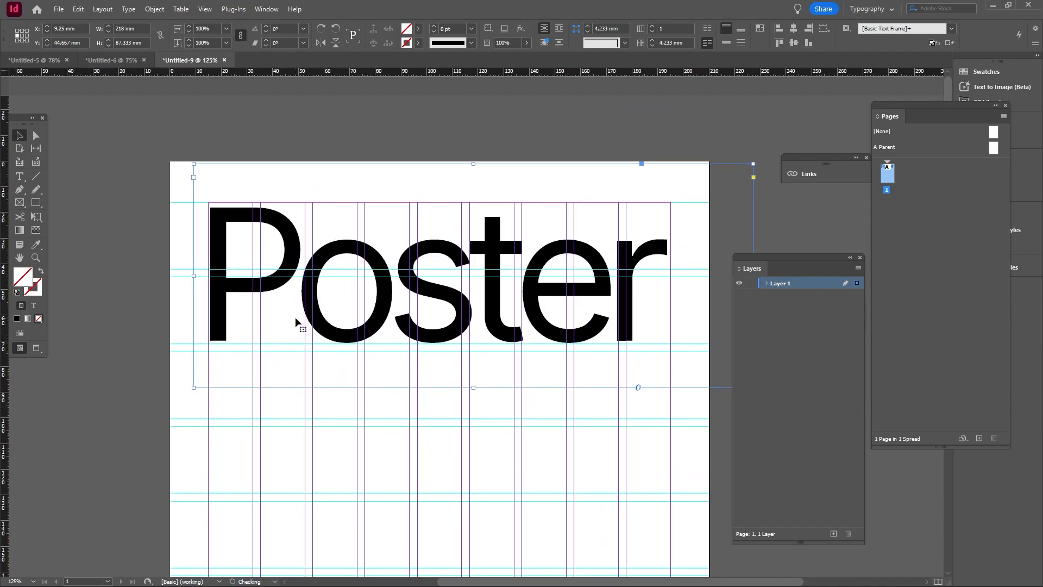
pyautogui.press('Up')
pyautogui.press('Up')
pyautogui.press('Up')
pyautogui.press('Up')
pyautogui.press('Up')
pyautogui.press('Up')
pyautogui.press('Up')
pyautogui.press('Left')
pyautogui.press('Left')
pyautogui.press('Left')
pyautogui.press('Up')
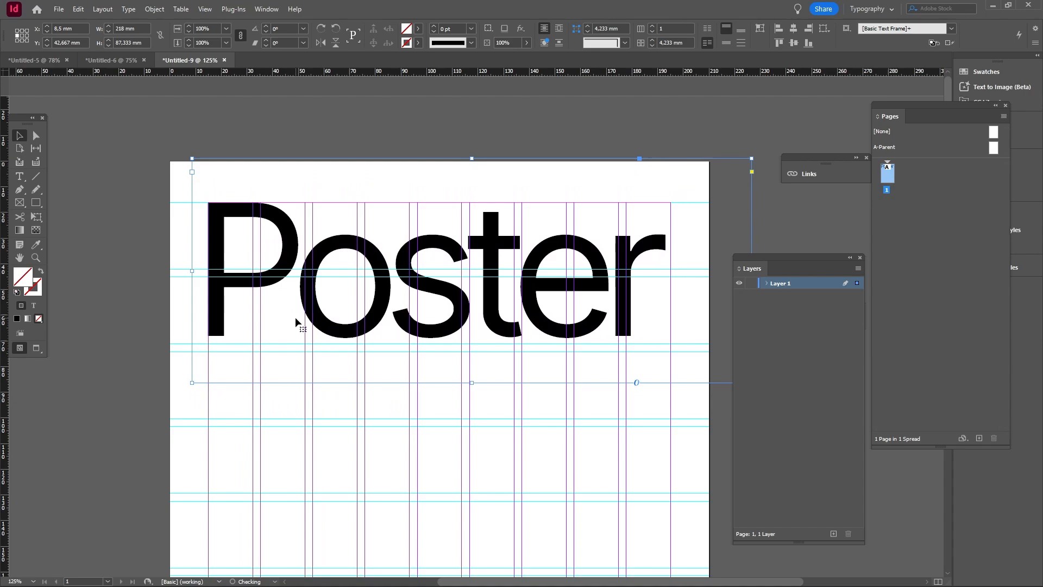
# Step: Add a text frame across the full margin width, starting at the fourth row, containing "Tutorial"
pyautogui.hotkey('ctrl', '-')
pyautogui.hotkey('ctrl', '-')
pyautogui.press('t')
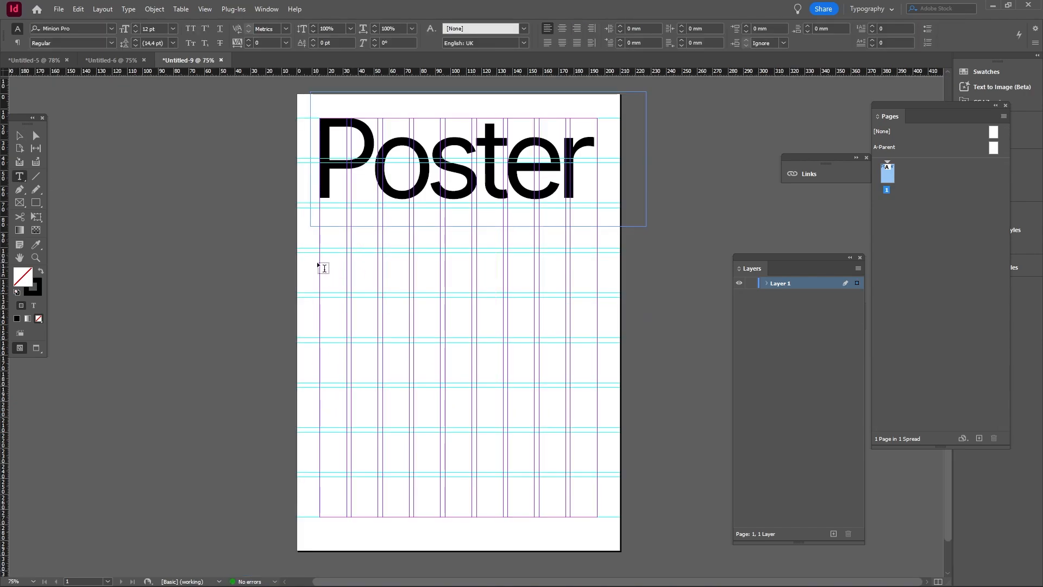
pyautogui.moveTo(319, 251); pyautogui.dragTo(597, 403)
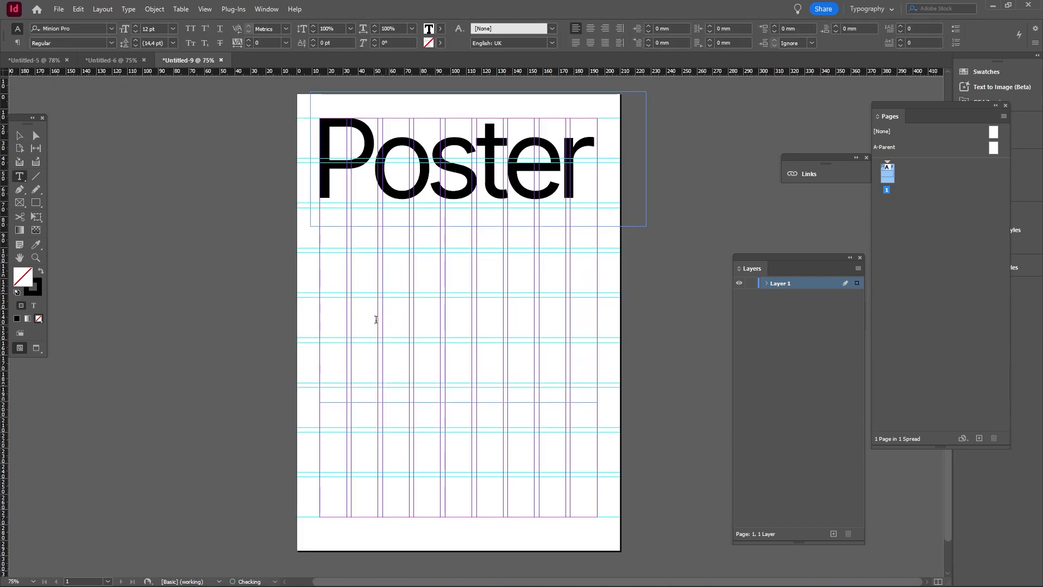
pyautogui.write('Tutorial')
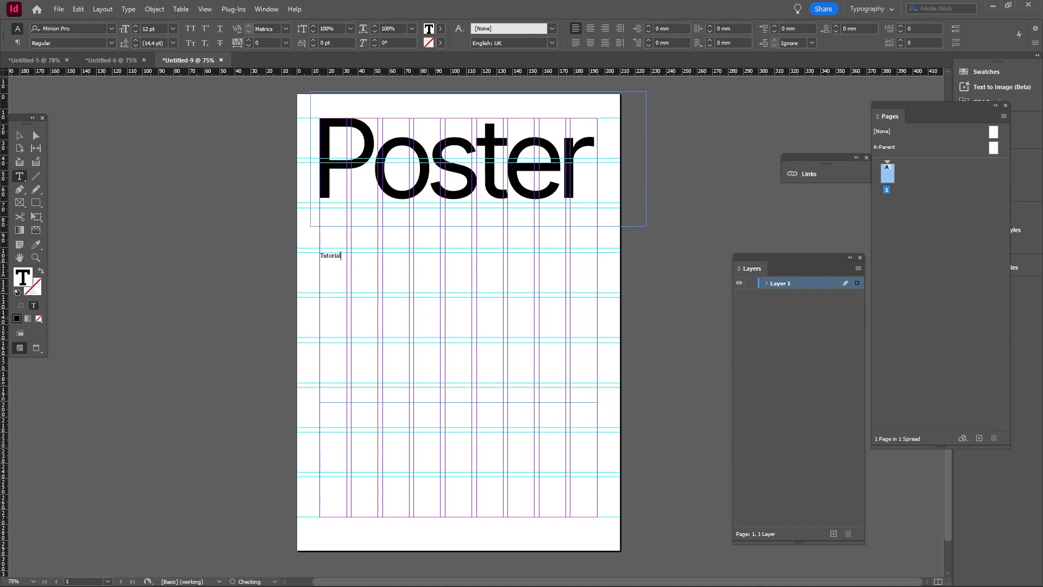
# Step: Set the whole word "Tutorial" to 92 pt with tracking of -70
pyautogui.hotkey('ctrl', 'a')
pyautogui.click(174, 27)
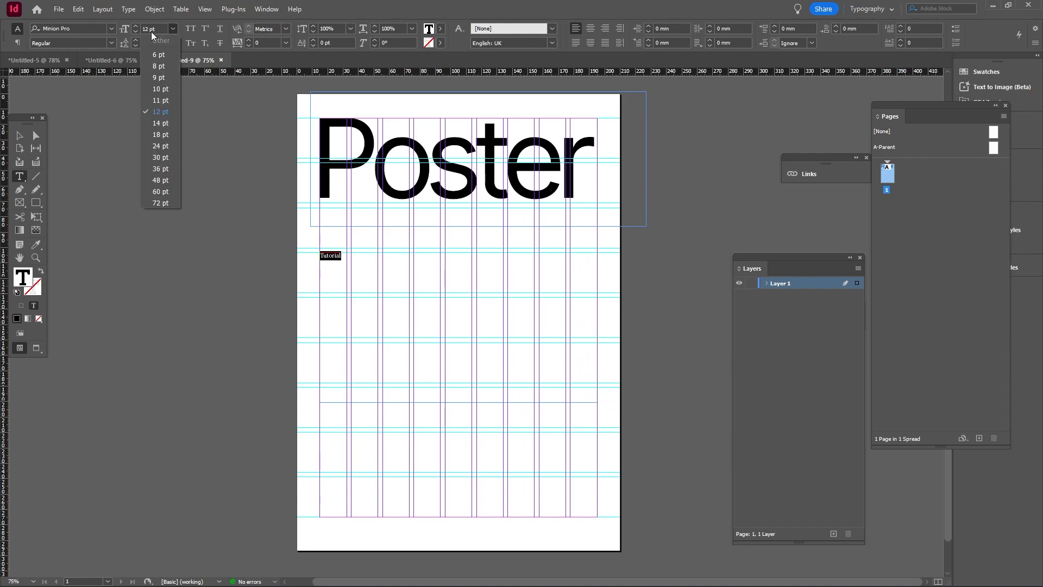
pyautogui.click(147, 27)
pyautogui.write('92')
pyautogui.press('Return')
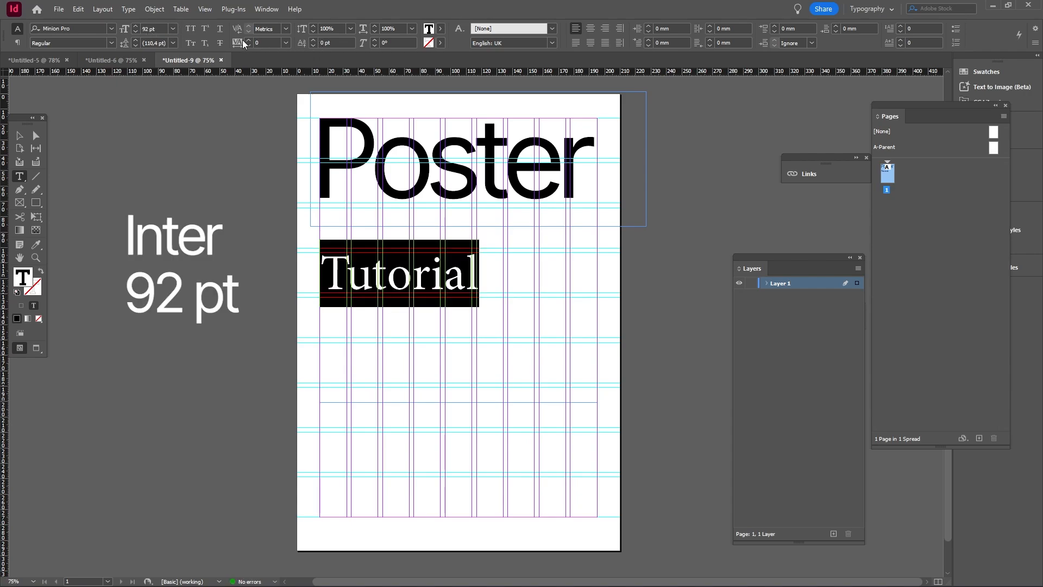
pyautogui.click(259, 41)
pyautogui.write('-7')
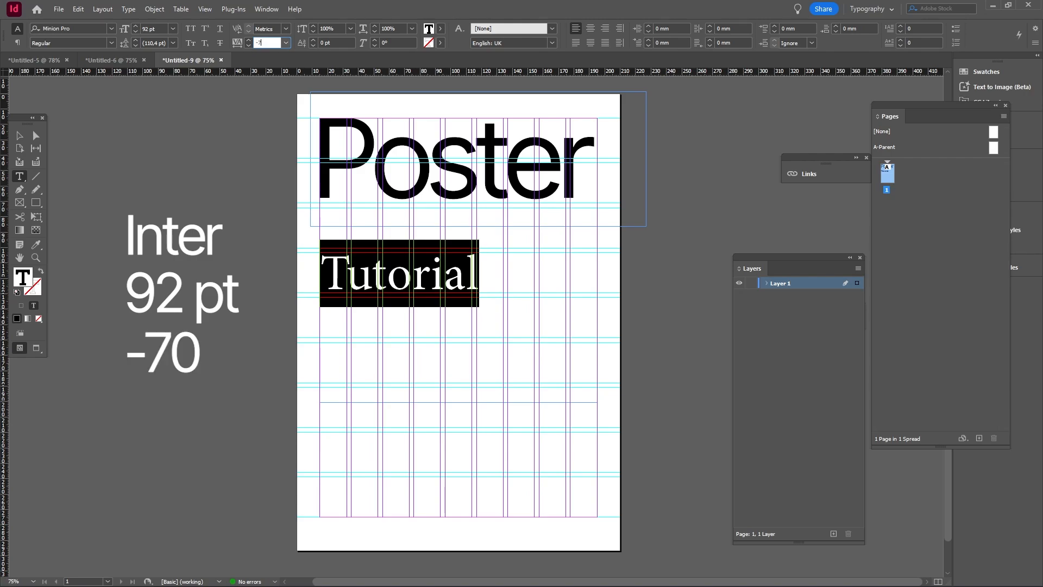
pyautogui.write('0')
pyautogui.press('Return')
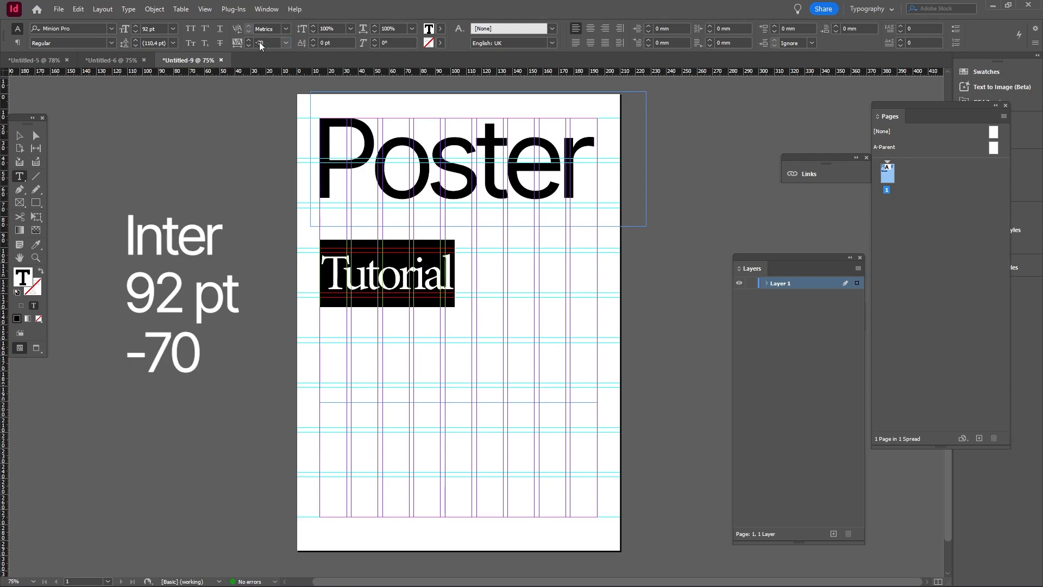
# Step: Set the word "Tutorial" in Inter Regular and deselect it
pyautogui.click(111, 29)
pyautogui.write('Inter')
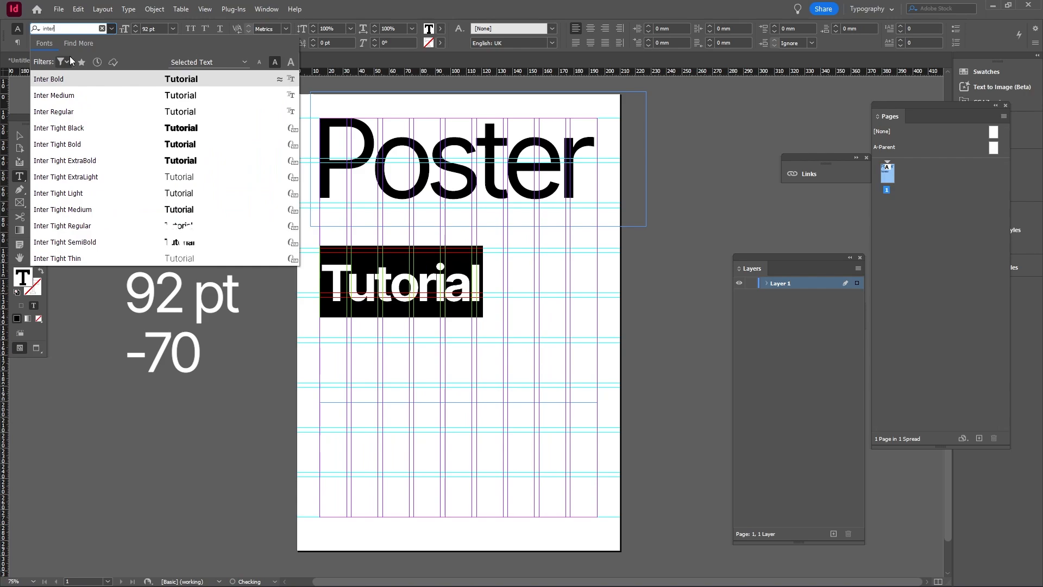
pyautogui.click(77, 109)
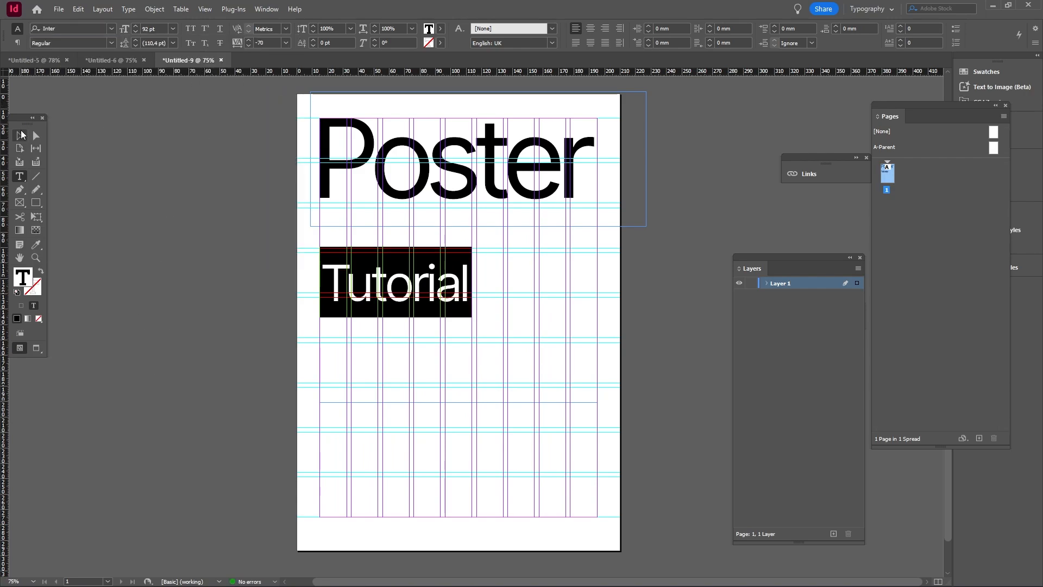
pyautogui.click(19, 136)
pyautogui.click(152, 195)
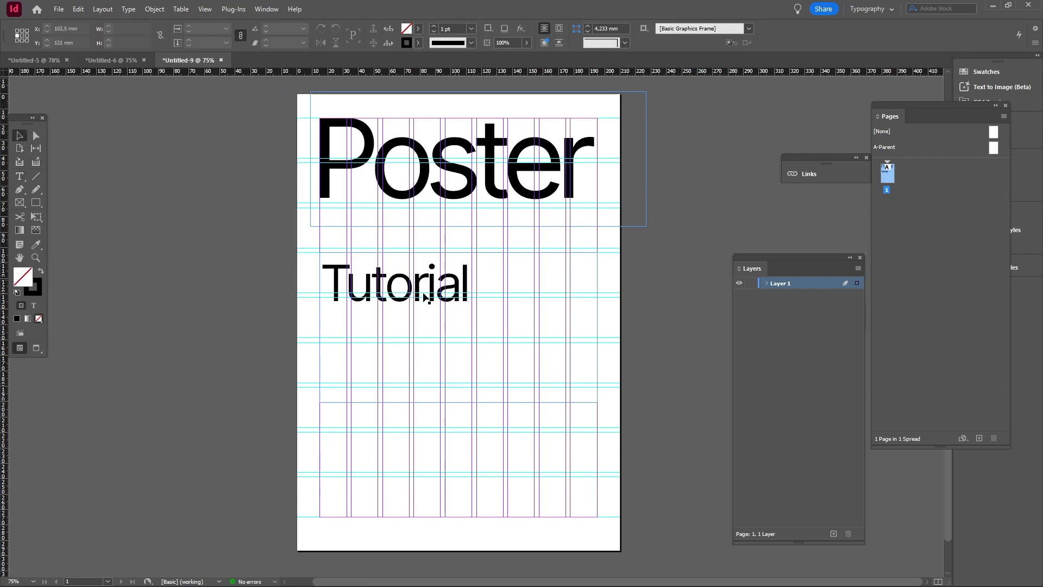
# Step: Duplicate the "Tutorial" frame below the original and replace the copy's text with "13.01.2025"
pyautogui.click(473, 373)
pyautogui.moveTo(458, 402)
pyautogui.mouseDown()
pyautogui.moveTo(458, 334)
pyautogui.moveTo(432, 396)
pyautogui.moveTo(445, 410)
pyautogui.mouseUp()
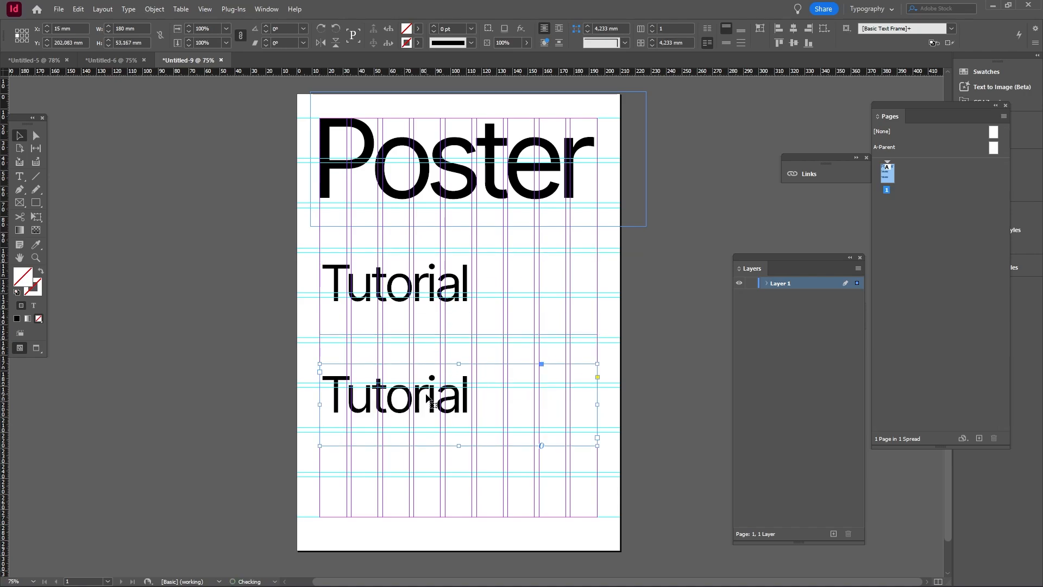
pyautogui.doubleClick(426, 392)
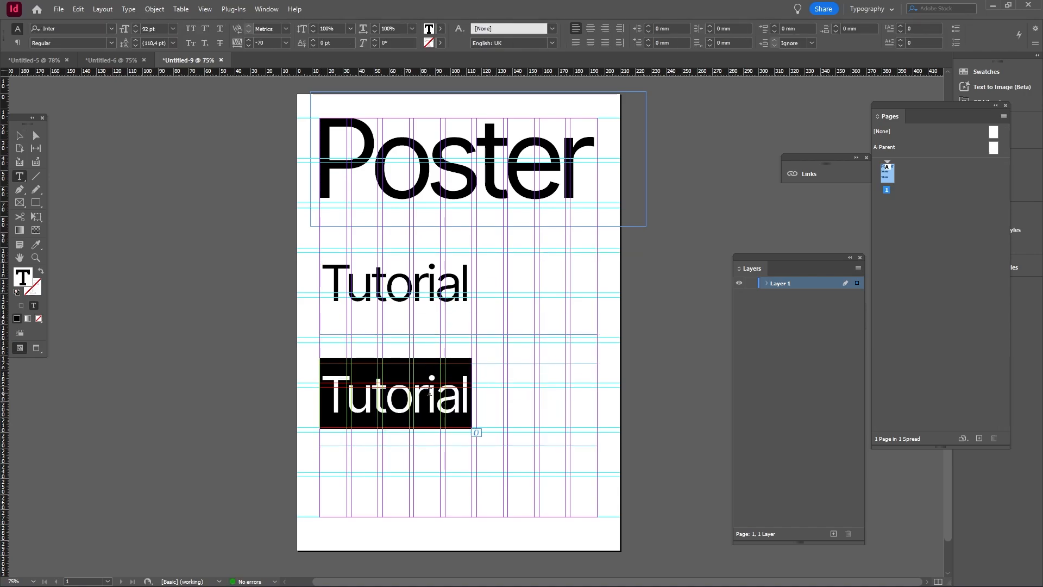
pyautogui.write('13')
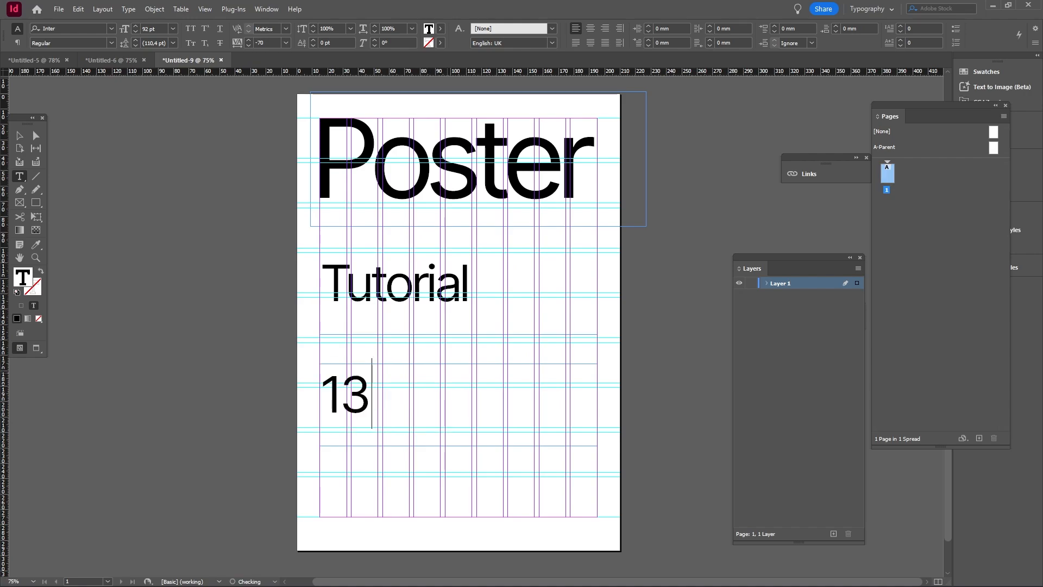
pyautogui.write('.01.')
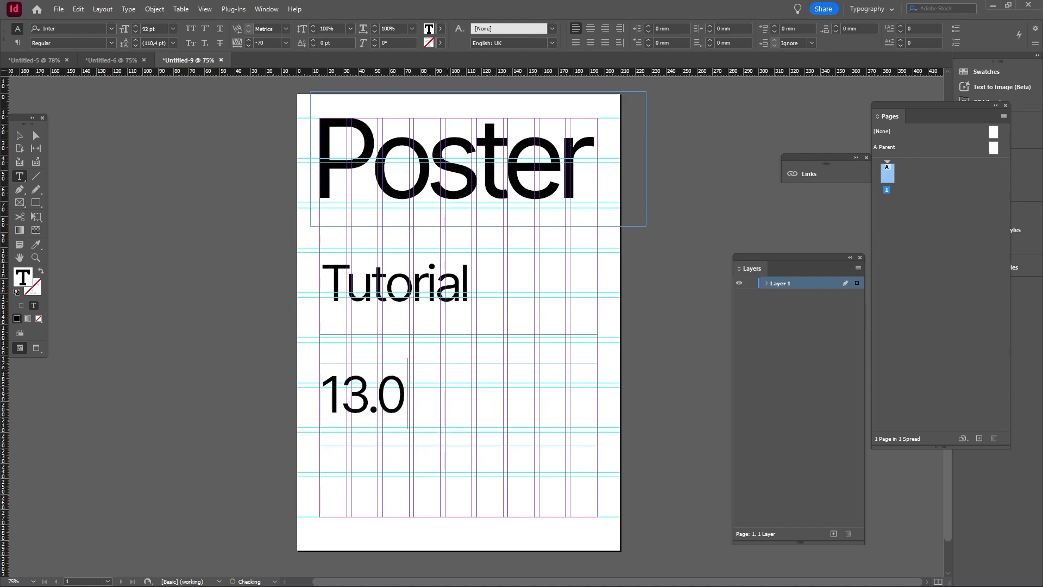
pyautogui.write('2025')
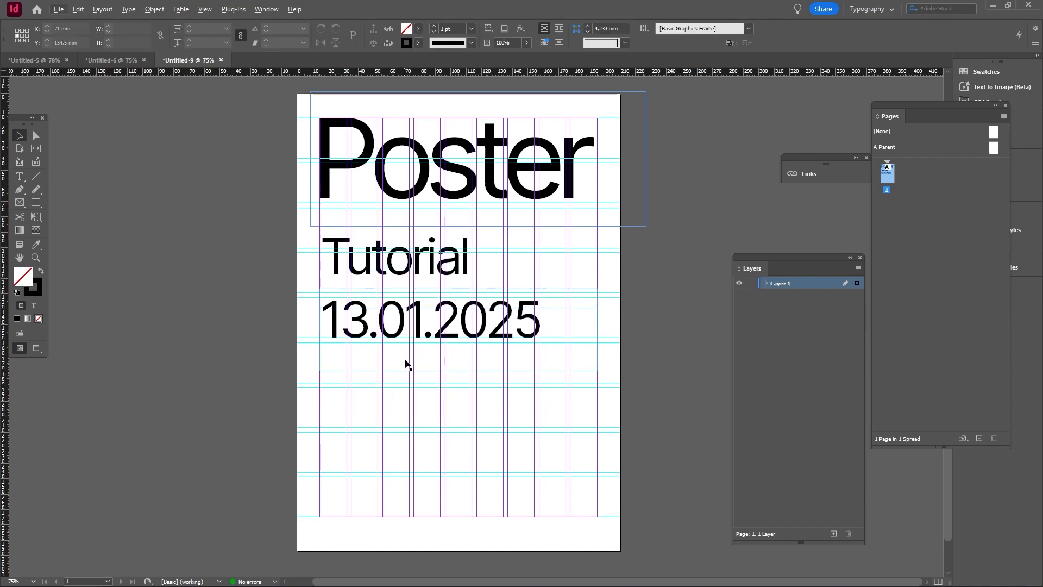
# Step: Add a text frame five columns wide below the date, starting at the left margin, containing "Beginner Layout composition"
pyautogui.click(20, 178)
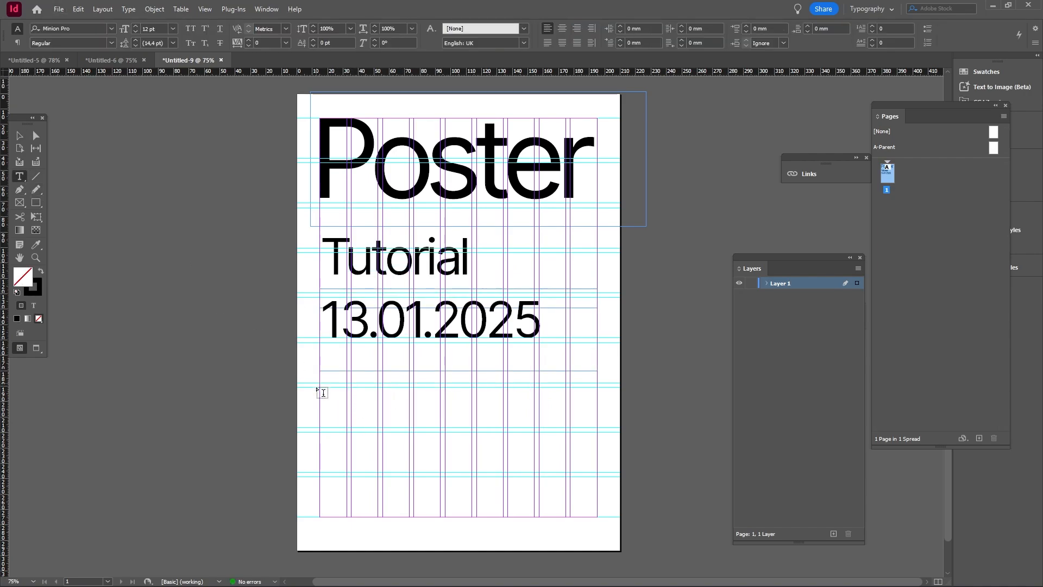
pyautogui.moveTo(322, 389); pyautogui.dragTo(476, 443)
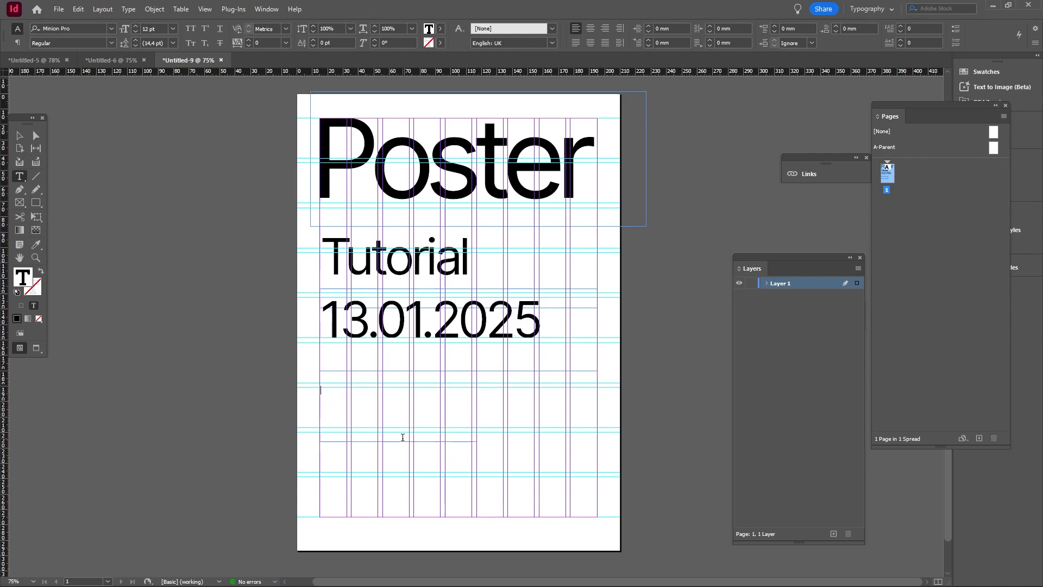
pyautogui.write('Beginner Layout composition')
# Step: Format the whole "Beginner Layout composition" line in Inter Regular at 15 pt with tracking of -80
pyautogui.hotkey('ctrl', 'a')
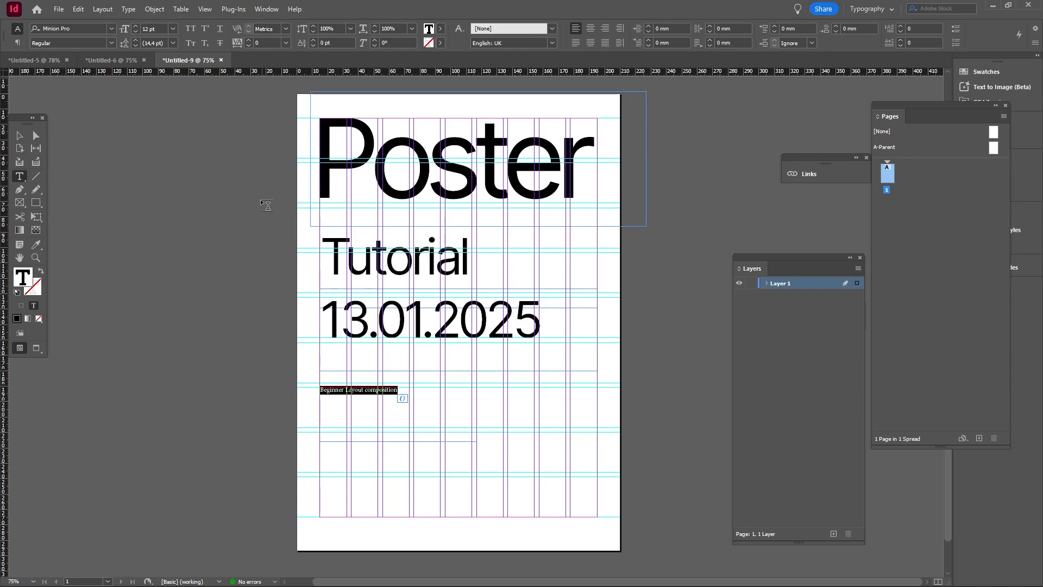
pyautogui.doubleClick(143, 29)
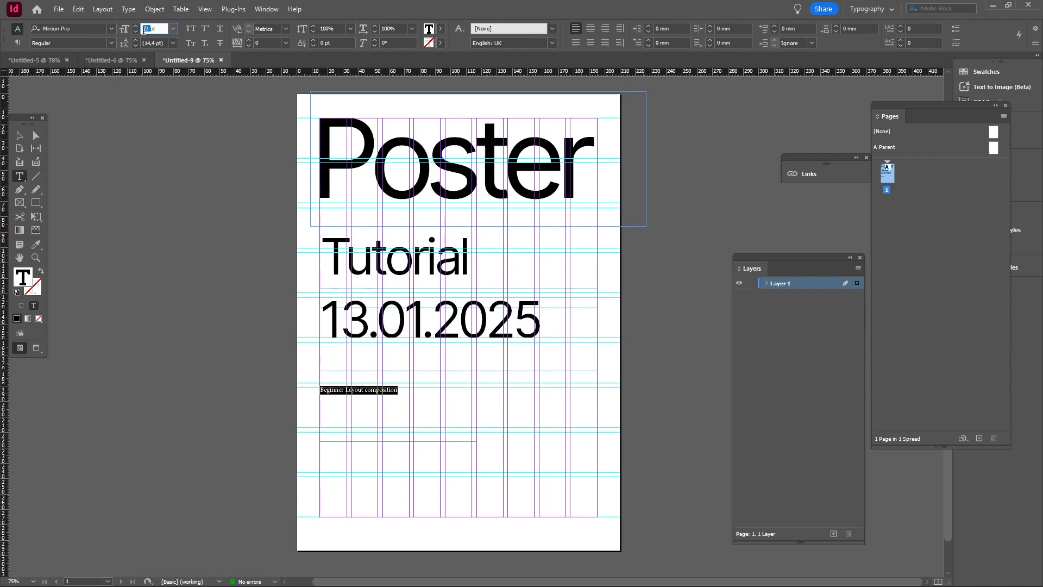
pyautogui.write('15')
pyautogui.press('Return')
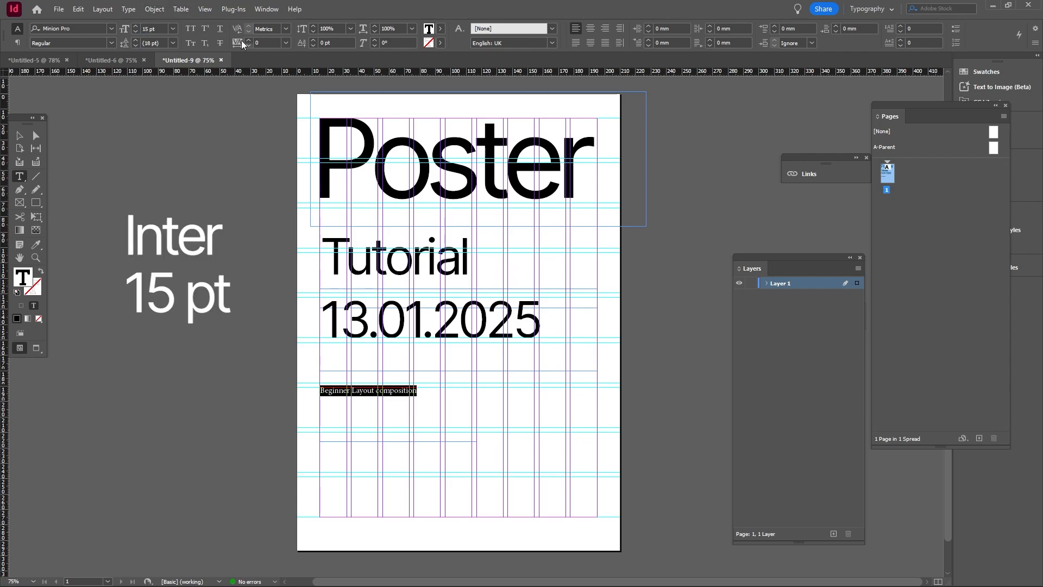
pyautogui.doubleClick(266, 41)
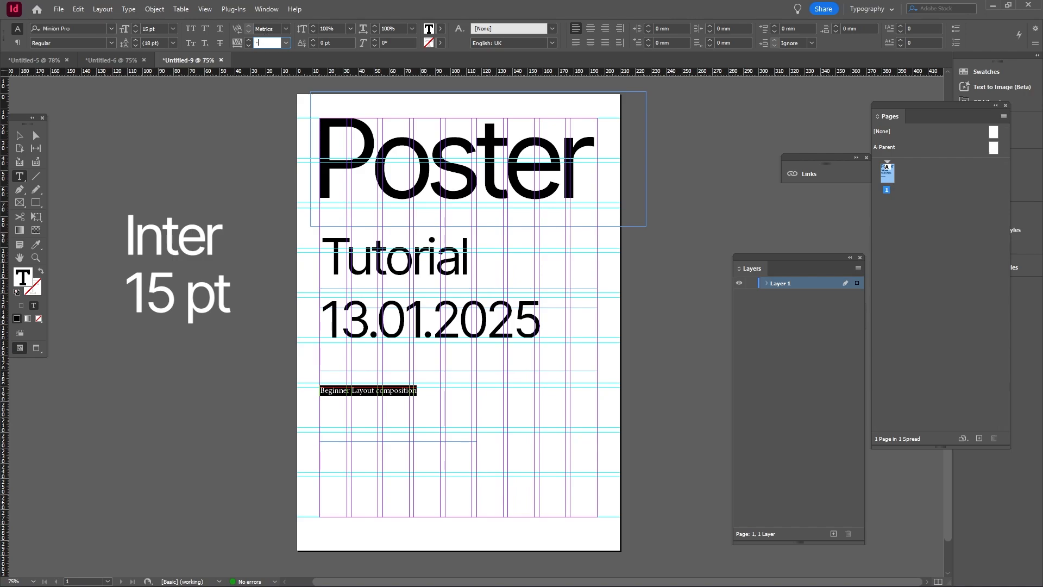
pyautogui.write('-80')
pyautogui.press('Return')
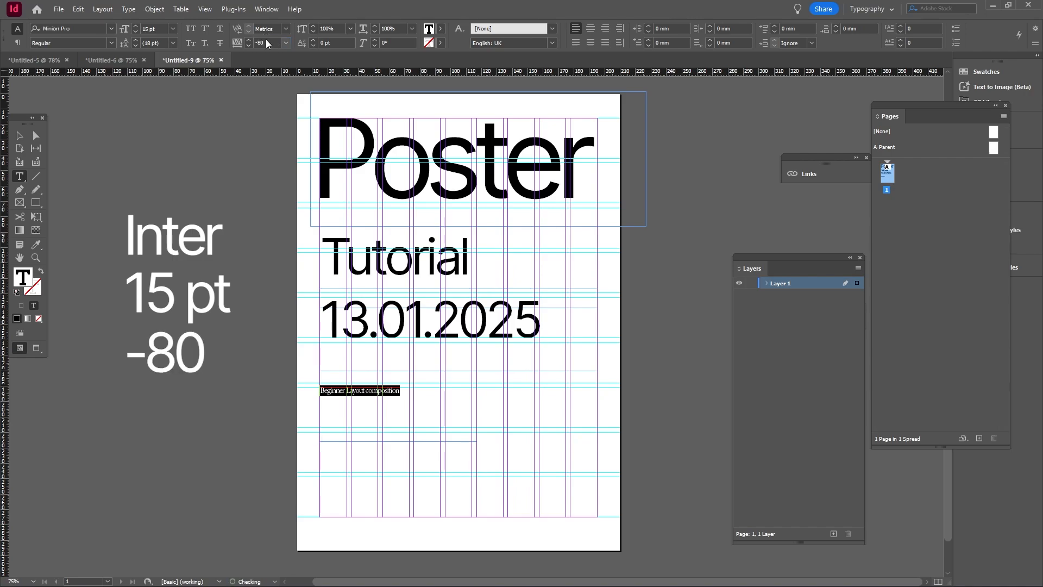
pyautogui.click(110, 31)
pyautogui.write('inter')
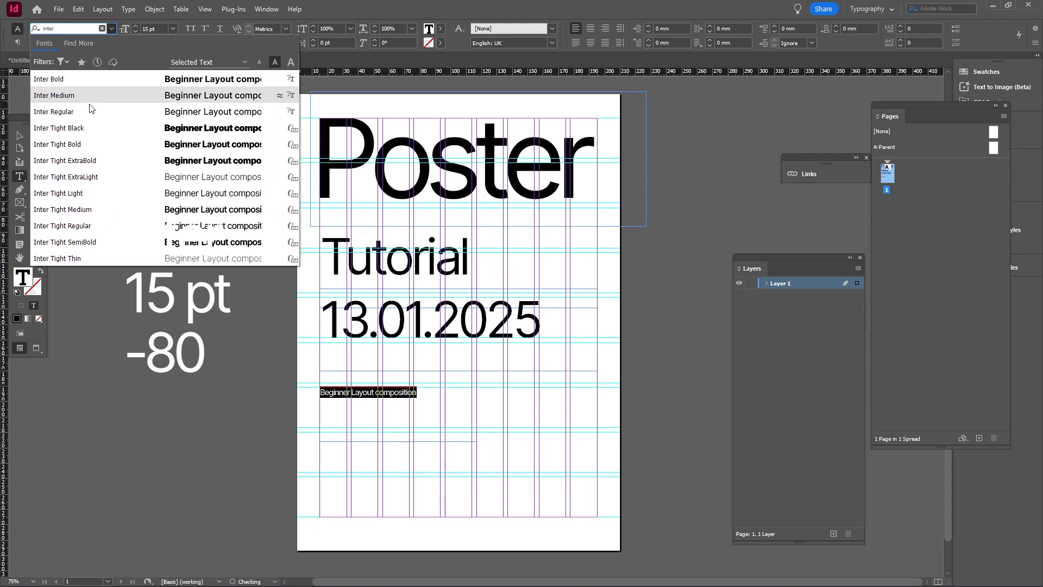
pyautogui.click(89, 108)
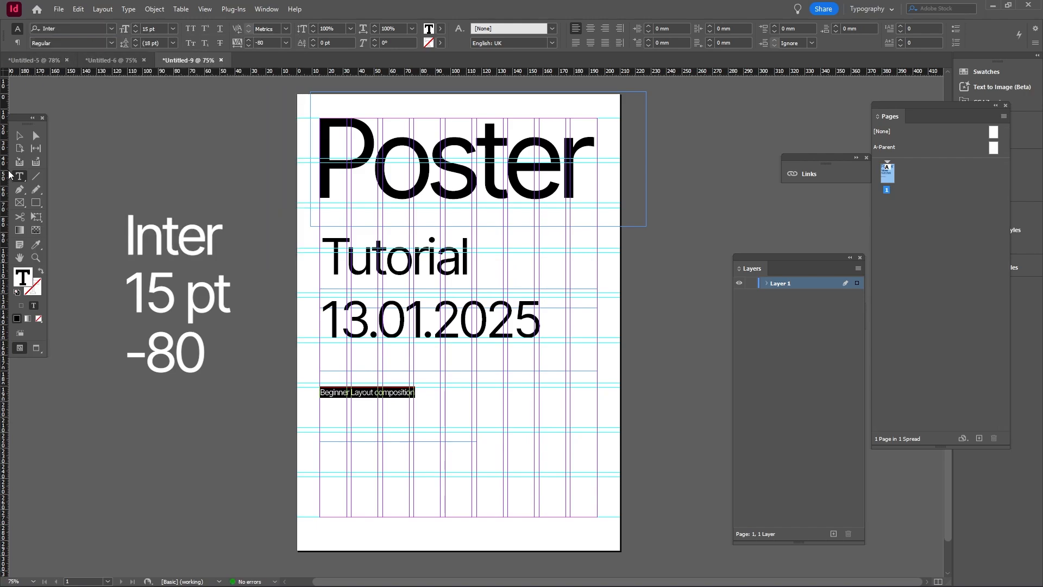
pyautogui.press('Escape')
pyautogui.click(291, 395)
# Step: Duplicate the "Beginner Layout composition" frame below it with the text "Tutorial Poster", and briefly preview the page without guides
pyautogui.click(398, 405)
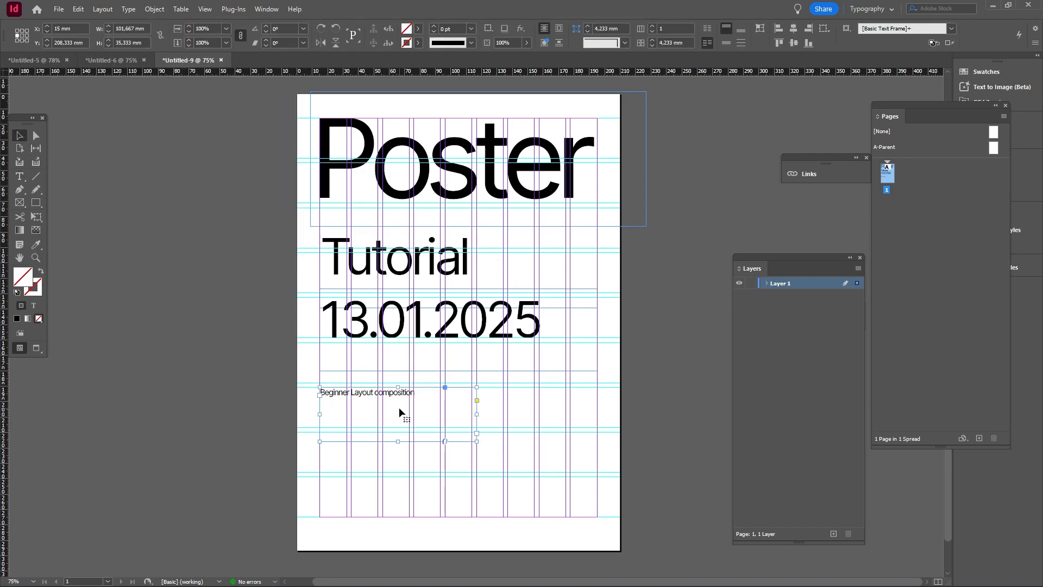
pyautogui.moveTo(402, 405); pyautogui.dragTo(395, 451)
pyautogui.doubleClick(394, 450)
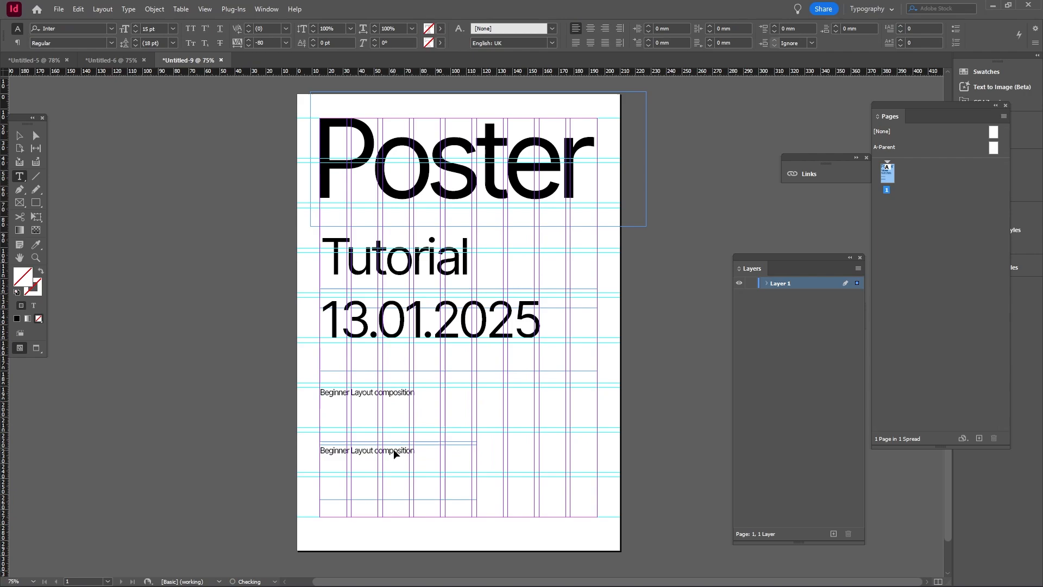
pyautogui.hotkey('ctrl', 'a')
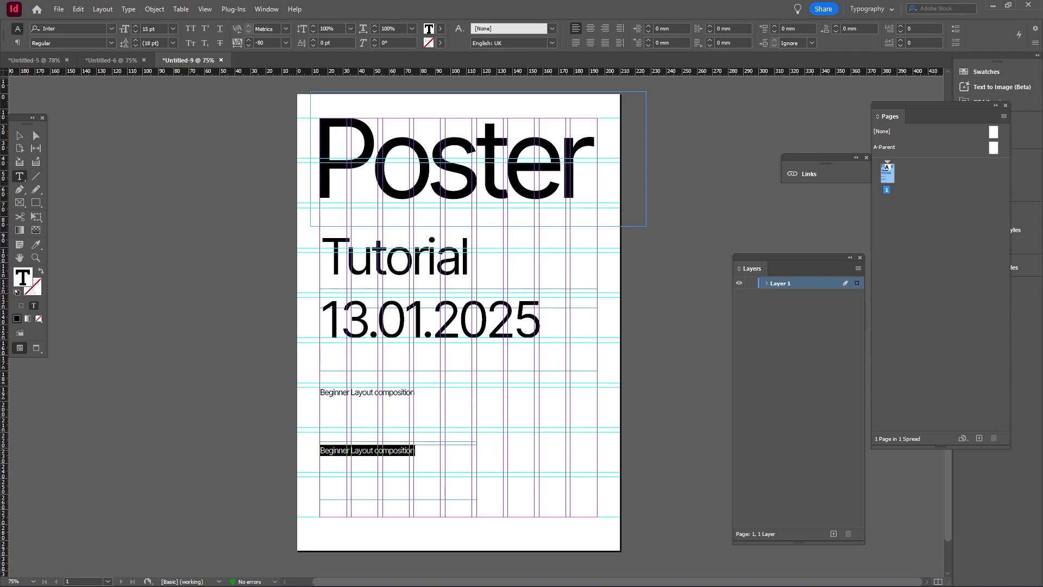
pyautogui.write('Tutorial Post')
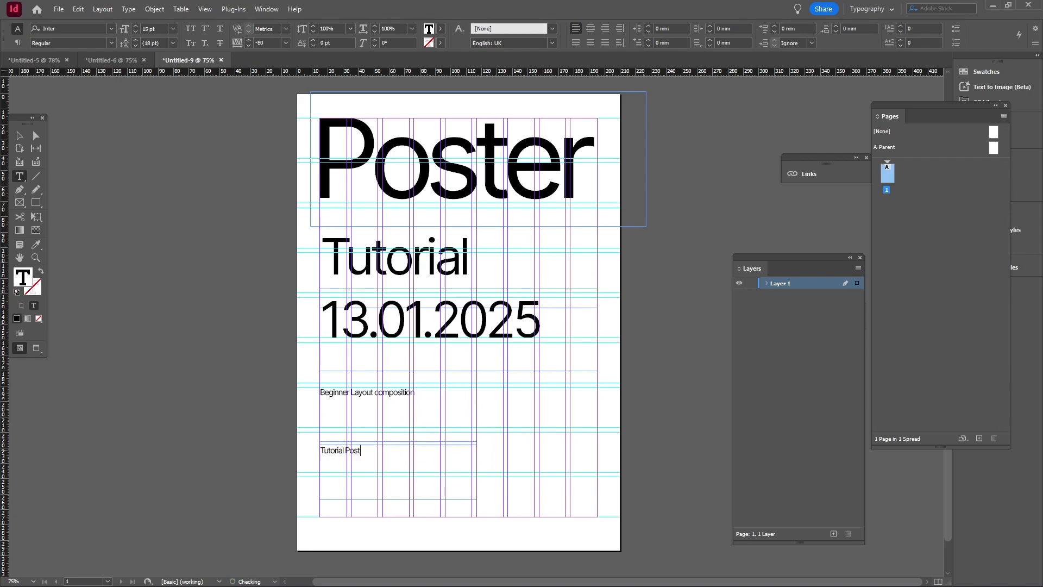
pyautogui.write('er')
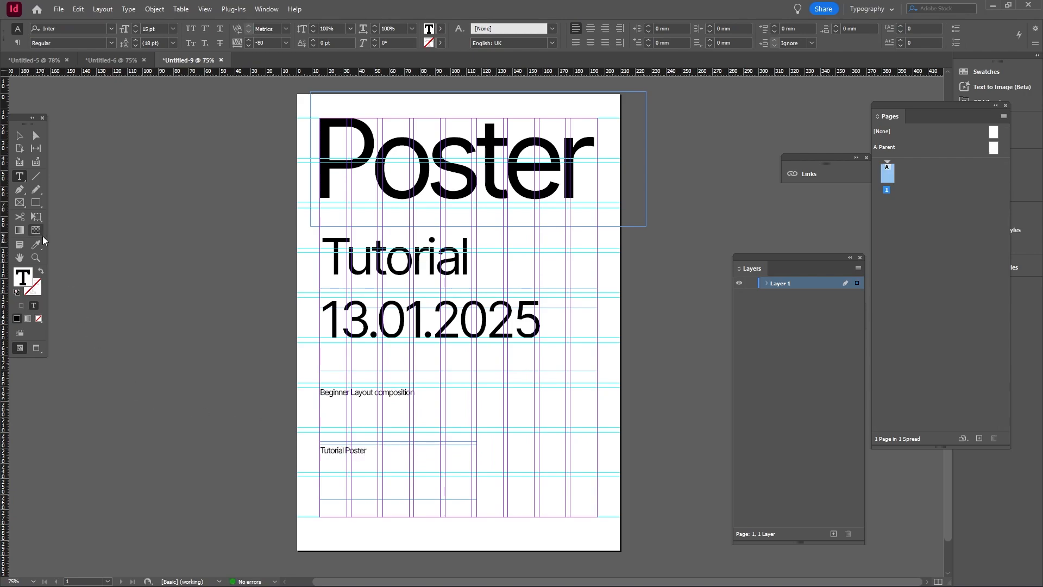
pyautogui.click(20, 135)
pyautogui.click(207, 256)
pyautogui.press('w')
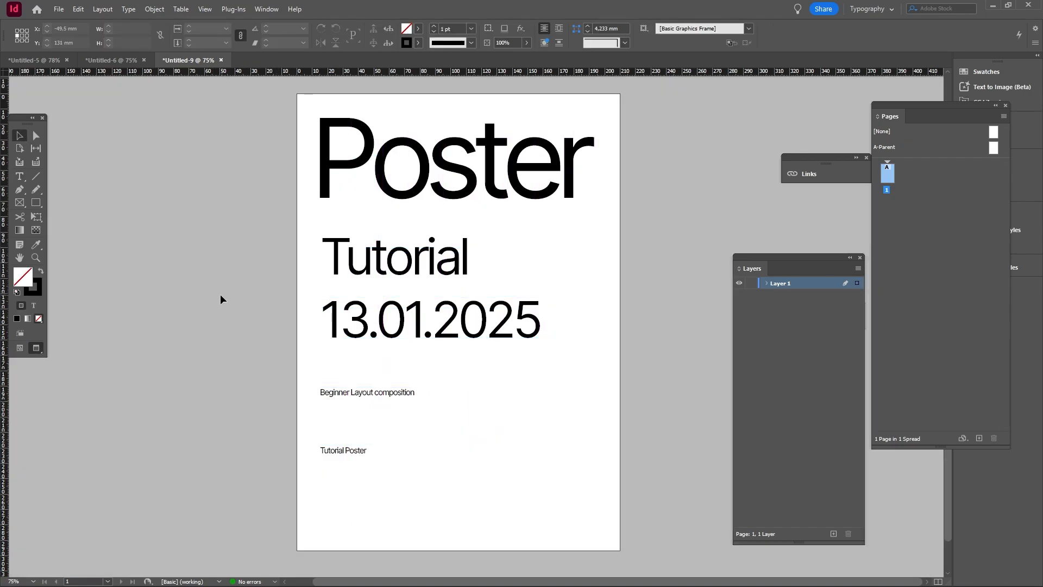
pyautogui.press('w')
# Step: Fit each of the five text frames to its content, from "Poster" down to "Tutorial Poster"
pyautogui.click(388, 160)
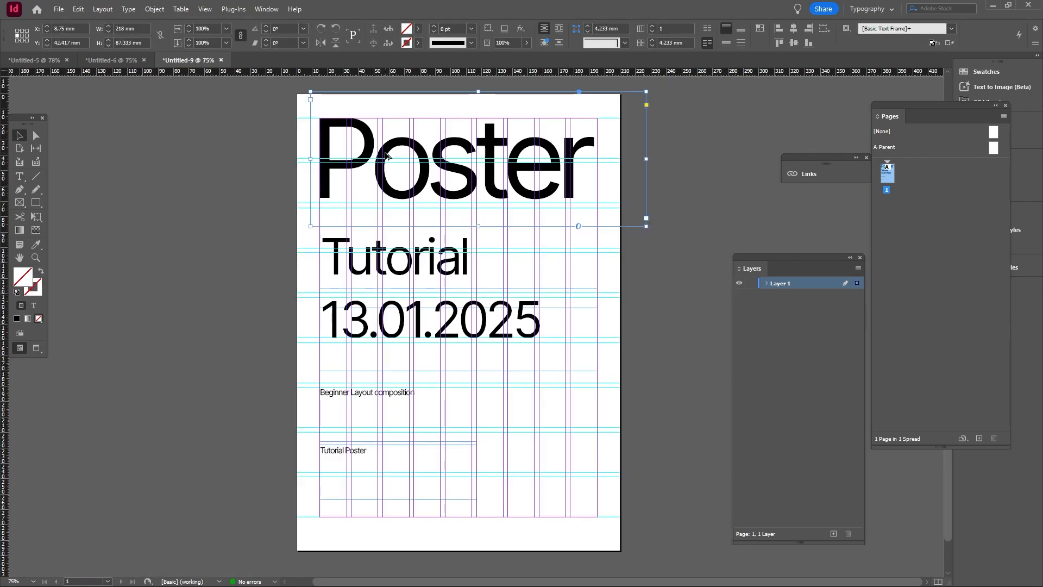
pyautogui.hotkey('ctrl', 'alt', 'c')
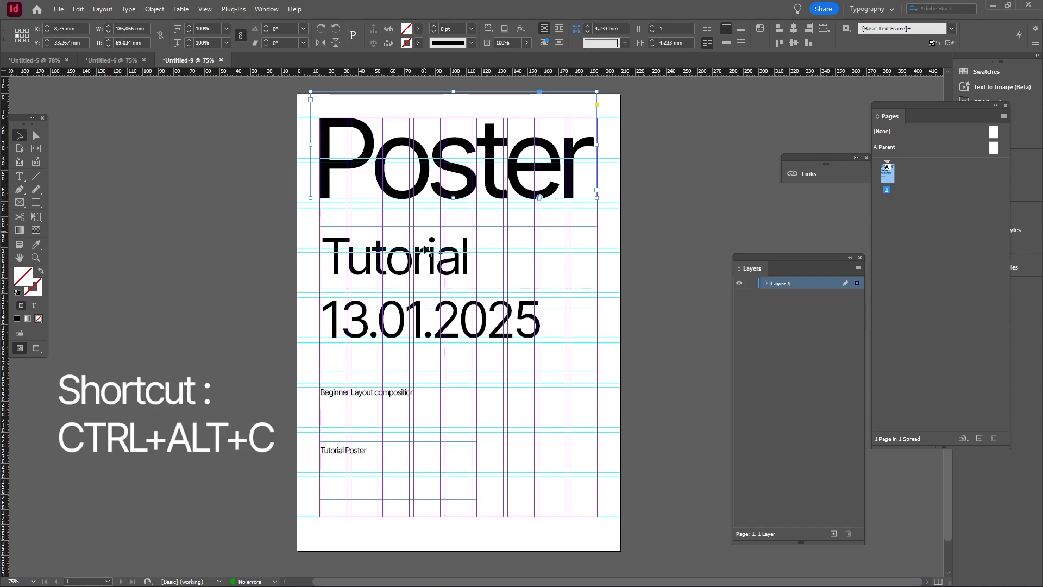
pyautogui.click(421, 255)
pyautogui.hotkey('ctrl', 'alt', 'c')
pyautogui.click(459, 324)
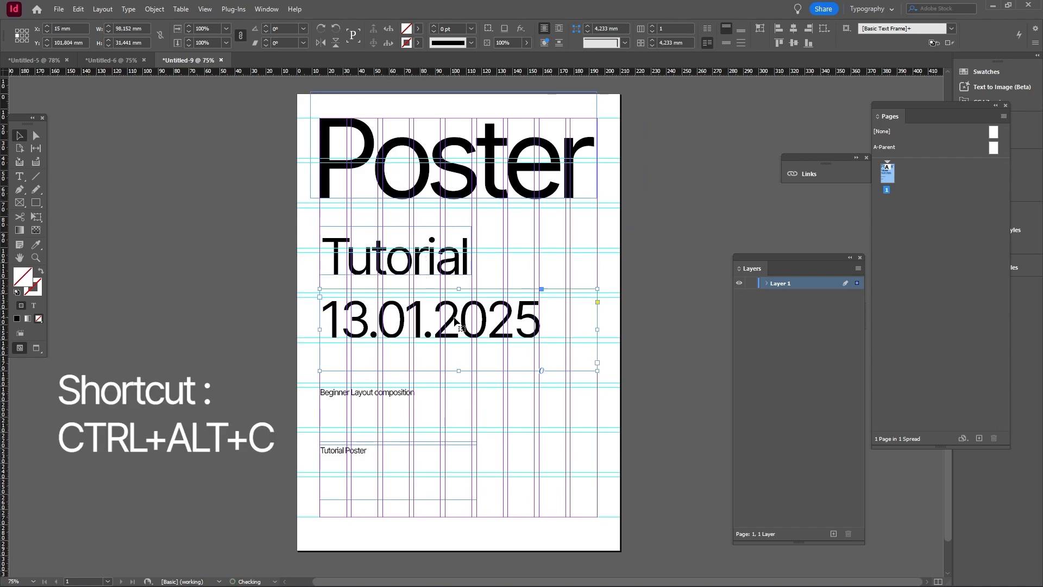
pyautogui.hotkey('ctrl', 'alt', 'c')
pyautogui.click(394, 395)
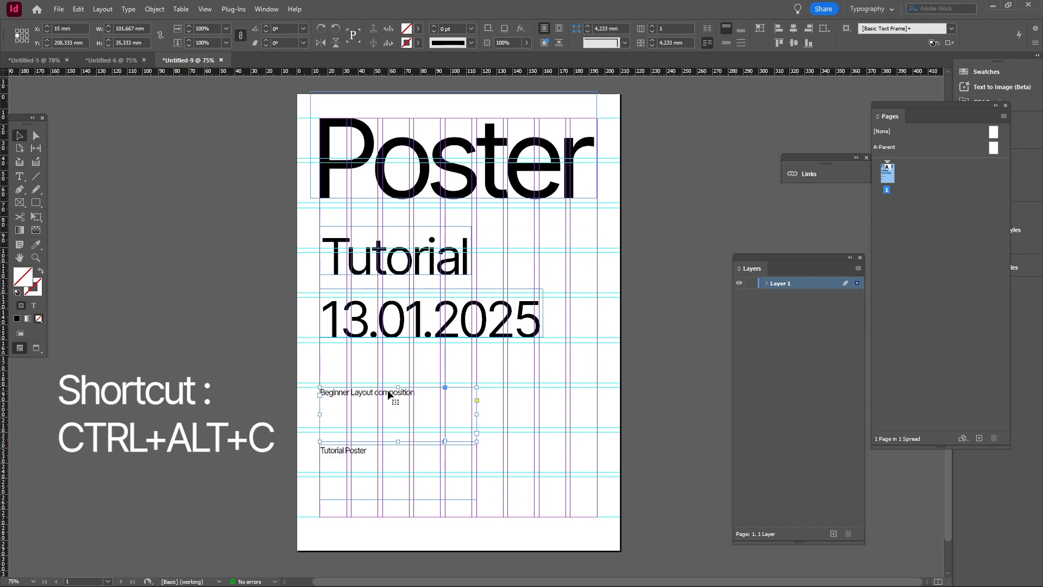
pyautogui.hotkey('ctrl', 'alt', 'c')
pyautogui.click(361, 468)
pyautogui.hotkey('ctrl', 'alt', 'c')
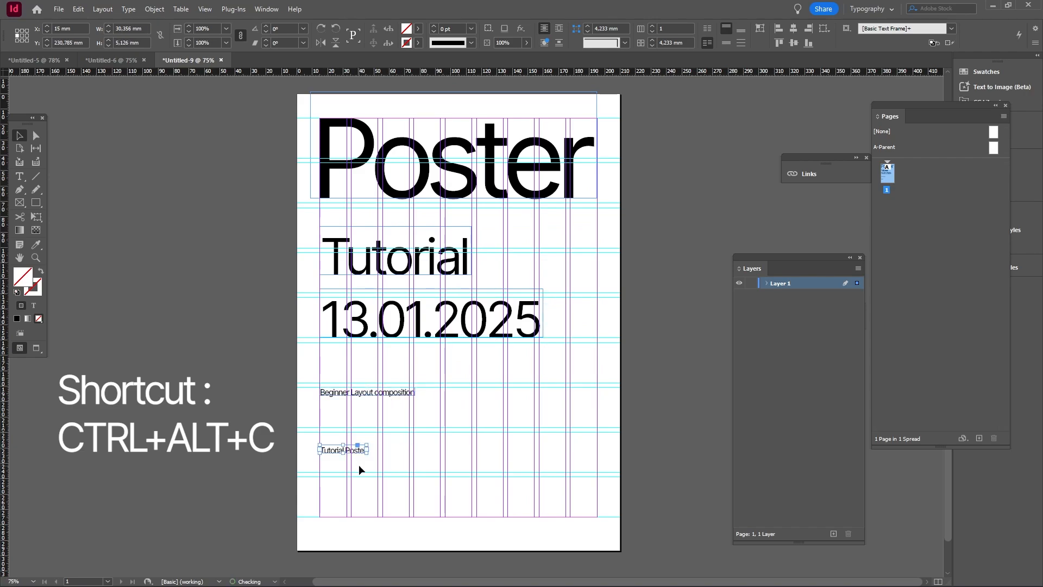
# Step: Create a new layer above Layer 1 and name it "txt"
pyautogui.moveTo(805, 256); pyautogui.dragTo(778, 210)
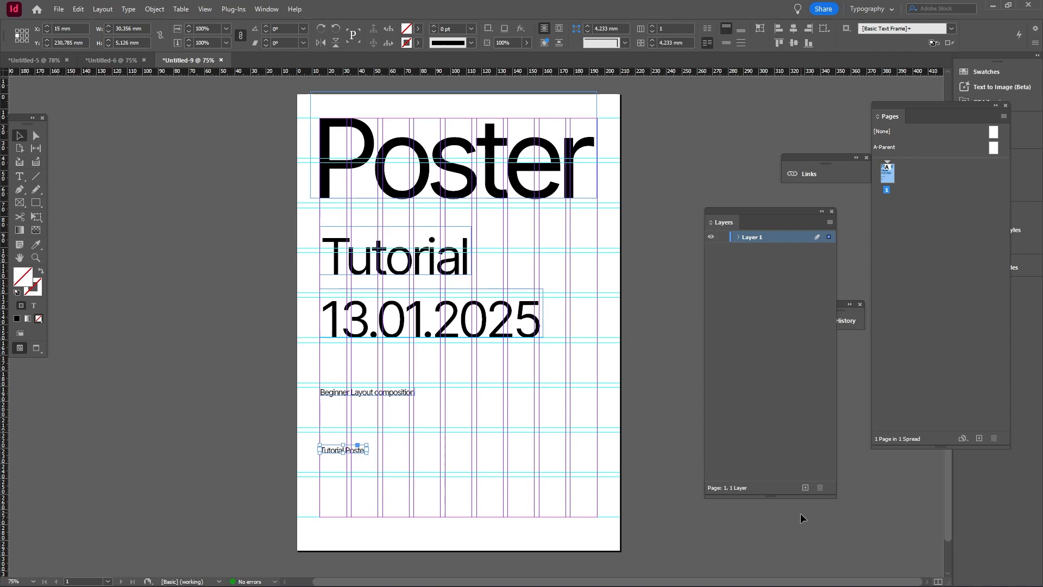
pyautogui.click(806, 488)
pyautogui.doubleClick(754, 238)
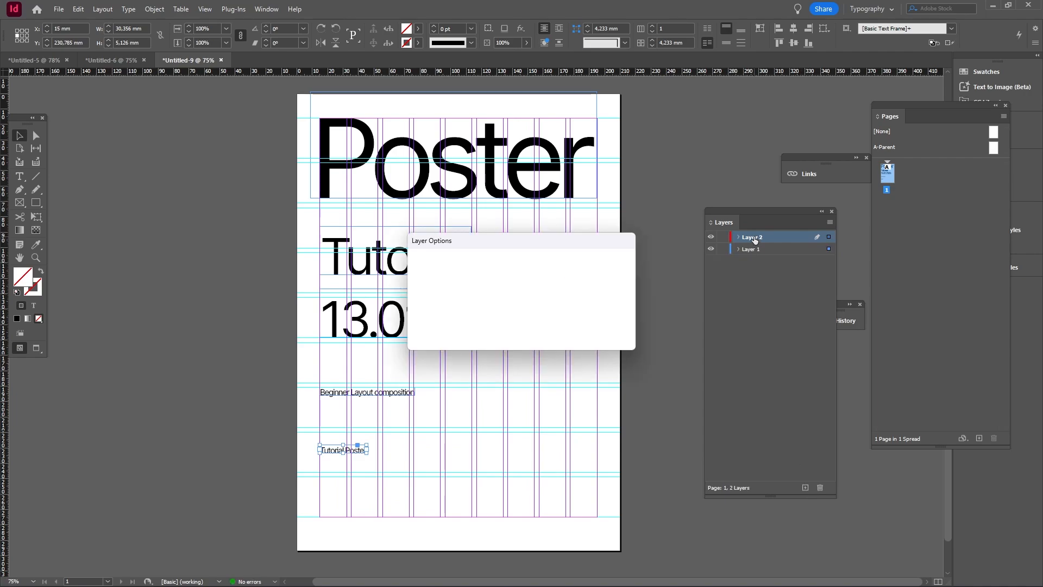
pyautogui.write('txt')
pyautogui.press('Return')
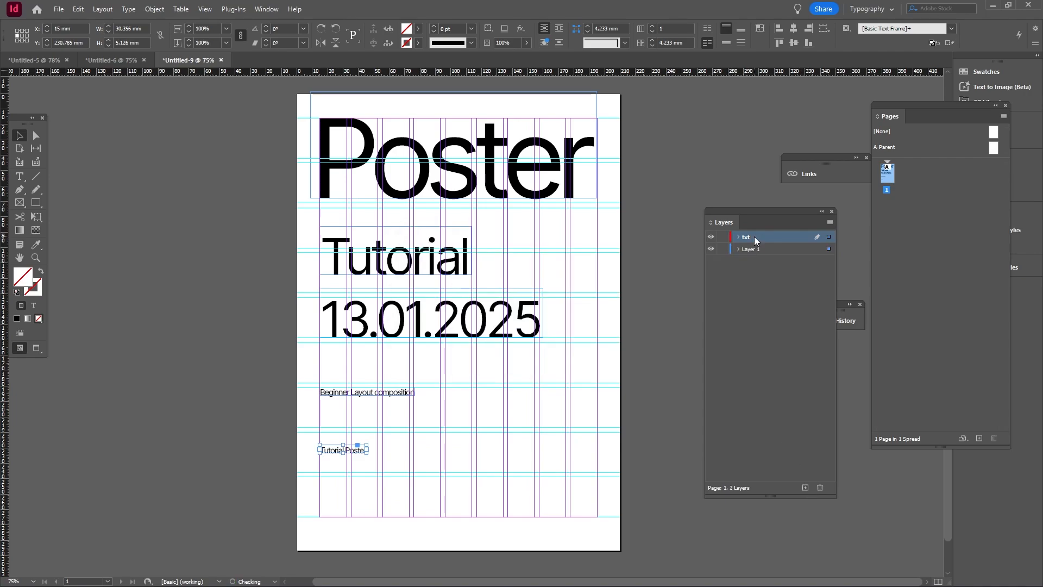
# Step: Move all five text frames from Layer 1 to the "txt" layer
pyautogui.click(485, 182)
pyautogui.keyDown('shift'); pyautogui.click(435, 247); pyautogui.keyUp('shift')
pyautogui.keyDown('shift'); pyautogui.click(435, 318); pyautogui.keyUp('shift')
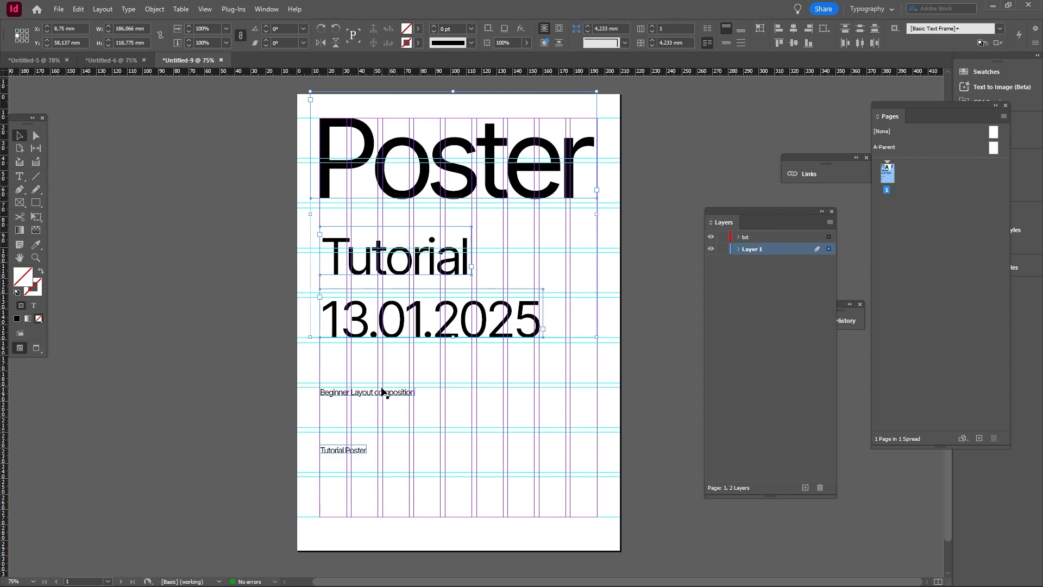
pyautogui.keyDown('shift'); pyautogui.click(381, 391); pyautogui.keyUp('shift')
pyautogui.keyDown('shift'); pyautogui.click(348, 450); pyautogui.keyUp('shift')
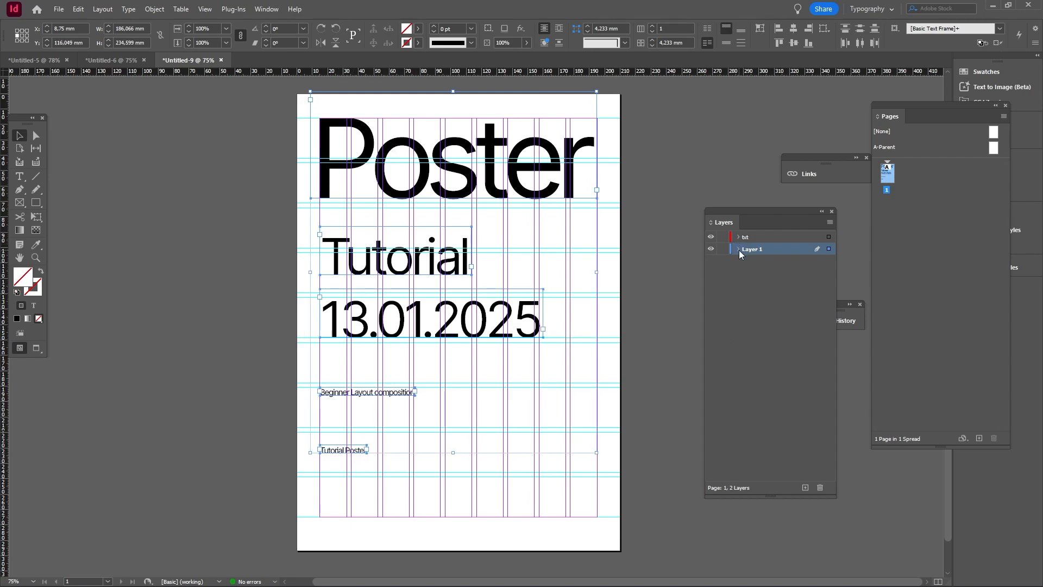
pyautogui.click(738, 249)
pyautogui.click(769, 261)
pyautogui.keyDown('shift'); pyautogui.click(763, 308); pyautogui.keyUp('shift')
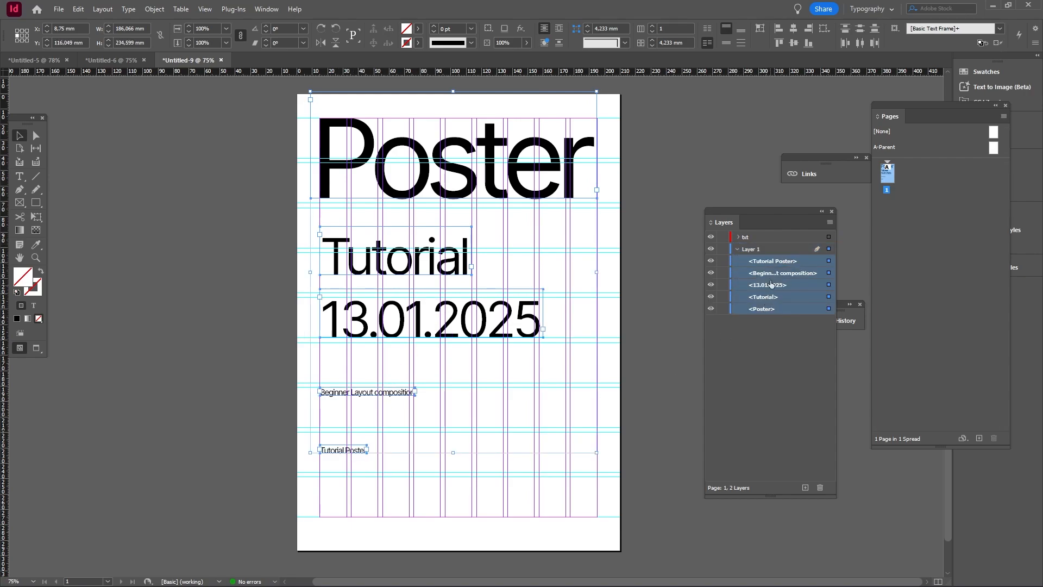
pyautogui.moveTo(767, 264); pyautogui.dragTo(761, 238)
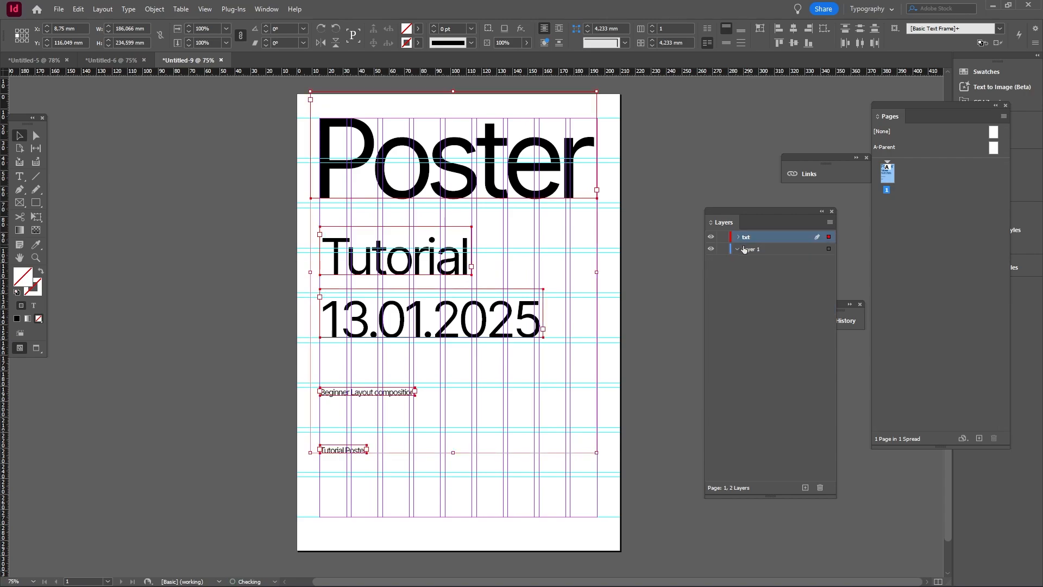
# Step: Rename Layer 1 to "rows", lock it, and deselect the text frames
pyautogui.click(736, 249)
pyautogui.click(763, 250)
pyautogui.doubleClick(764, 252)
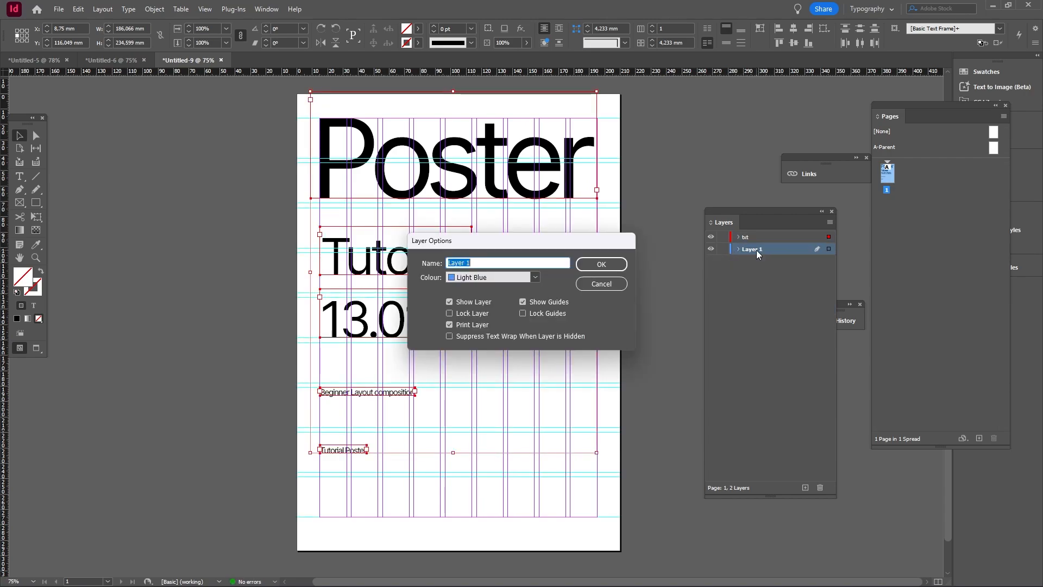
pyautogui.write('rows')
pyautogui.press('Return')
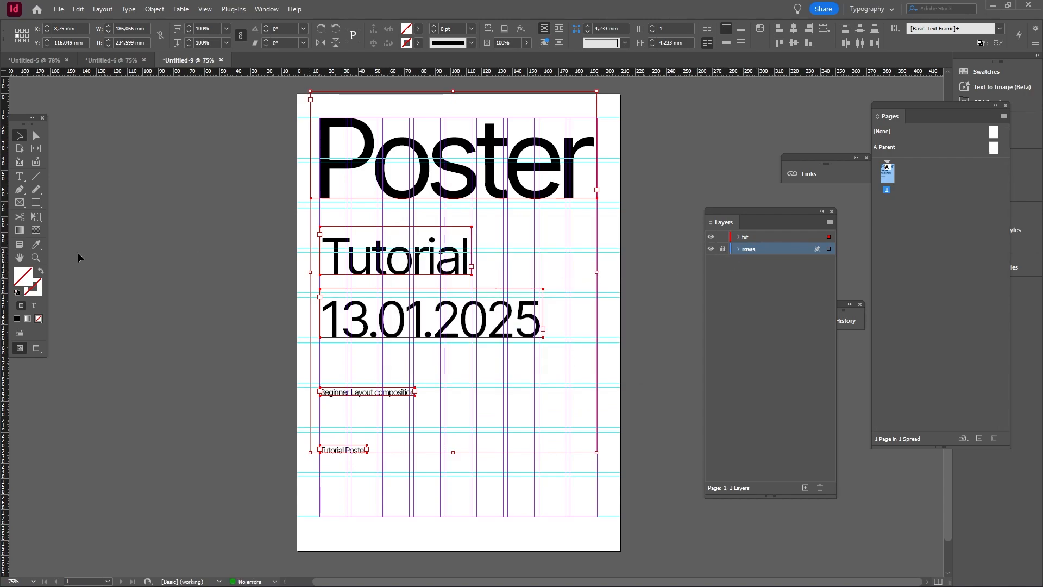
pyautogui.click(122, 187)
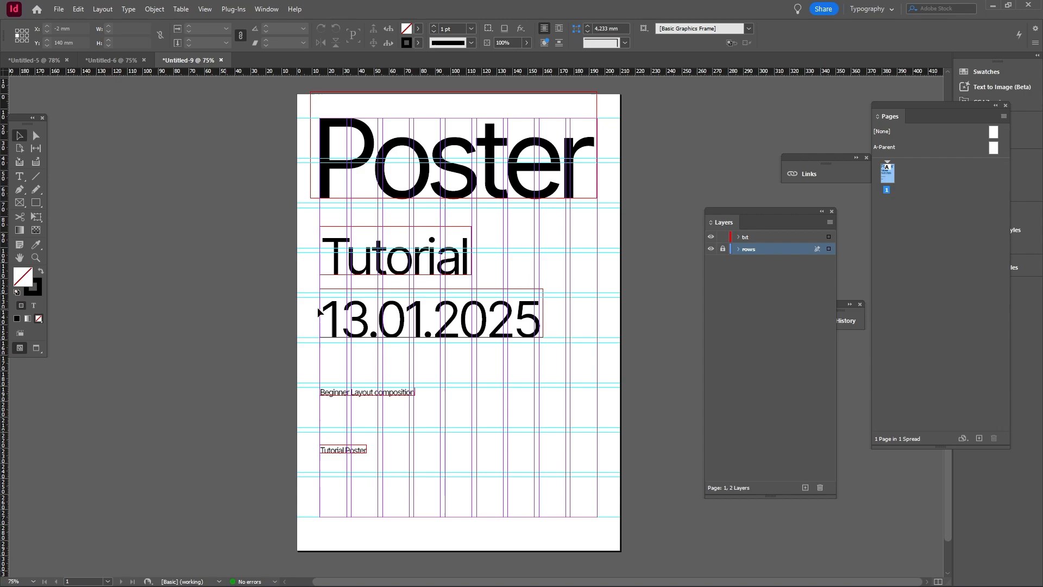
# Step: Move the "Tutorial Poster" text frame above the "Beginner Layout composition" line
pyautogui.click(397, 319)
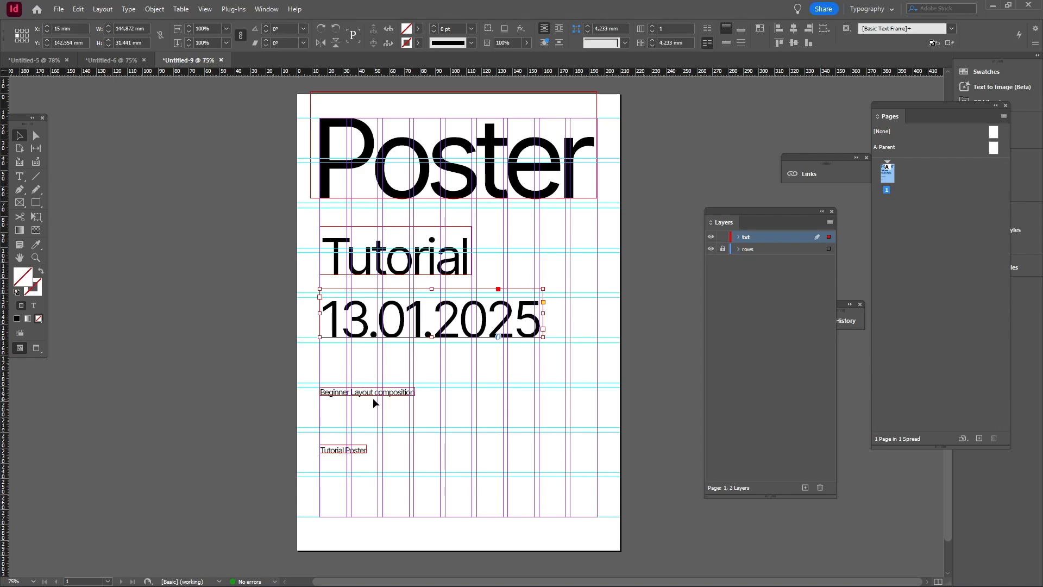
pyautogui.click(373, 398)
pyautogui.click(378, 395)
pyautogui.click(352, 451)
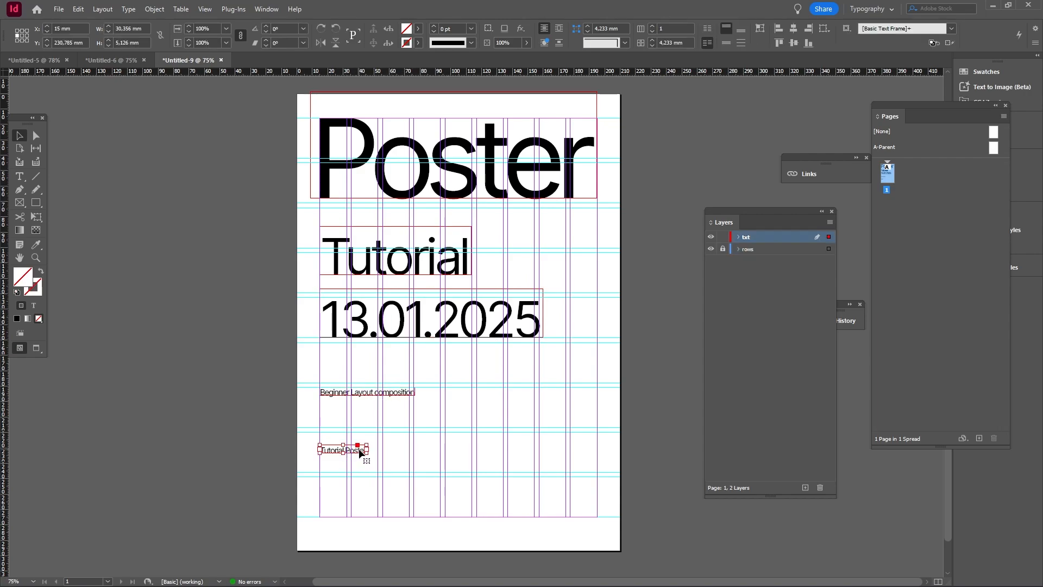
pyautogui.moveTo(359, 452); pyautogui.dragTo(370, 369)
# Step: Move the date to the ninth grid row and nudge it to X 13 mm, Y 256.822 mm so its numerals meet the left margin guide
pyautogui.moveTo(426, 320); pyautogui.dragTo(414, 487)
pyautogui.hotkey('ctrl', '=')
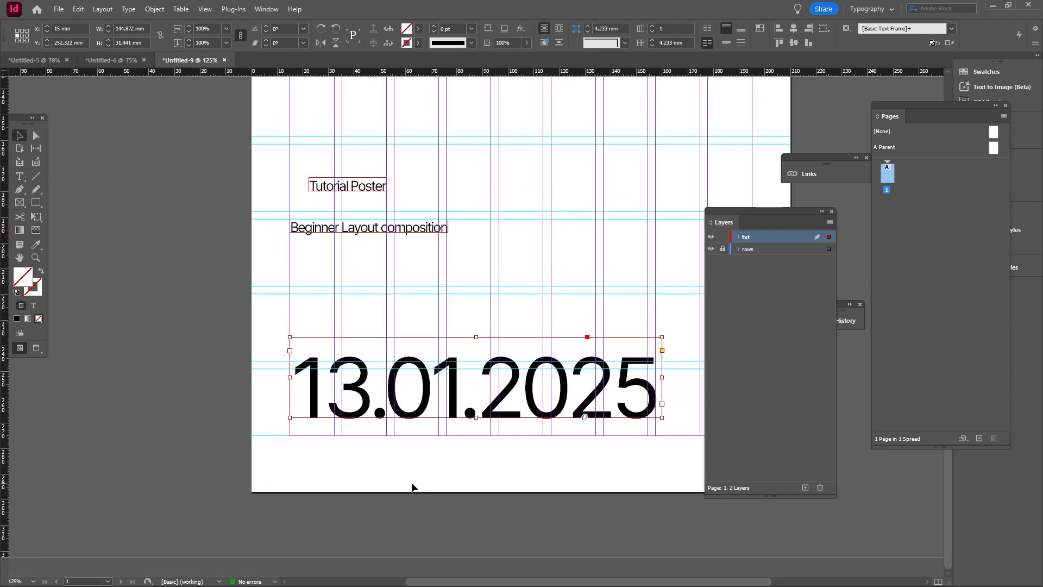
pyautogui.press('Down')
pyautogui.press('Down')
pyautogui.press('Down')
pyautogui.press('Down')
pyautogui.press('Down')
pyautogui.press('Down')
pyautogui.press('Down')
pyautogui.press('Down')
pyautogui.press('Down')
pyautogui.press('Down')
pyautogui.press('Down')
pyautogui.press('Down')
pyautogui.press('Down')
pyautogui.press('Down')
pyautogui.press('Down')
pyautogui.press('Down')
pyautogui.press('Down')
pyautogui.press('Down')
pyautogui.press('Down')
pyautogui.press('Down')
pyautogui.press('Down')
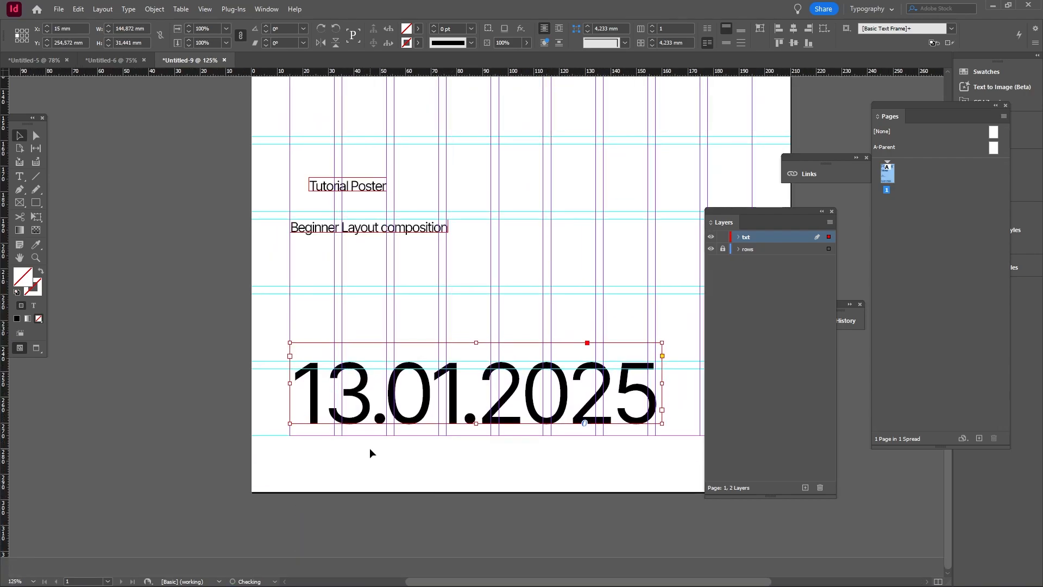
pyautogui.press('Left')
pyautogui.press('Left')
pyautogui.press('Left')
pyautogui.press('Left')
pyautogui.press('Left')
pyautogui.press('Left')
pyautogui.press('Left')
pyautogui.press('Left')
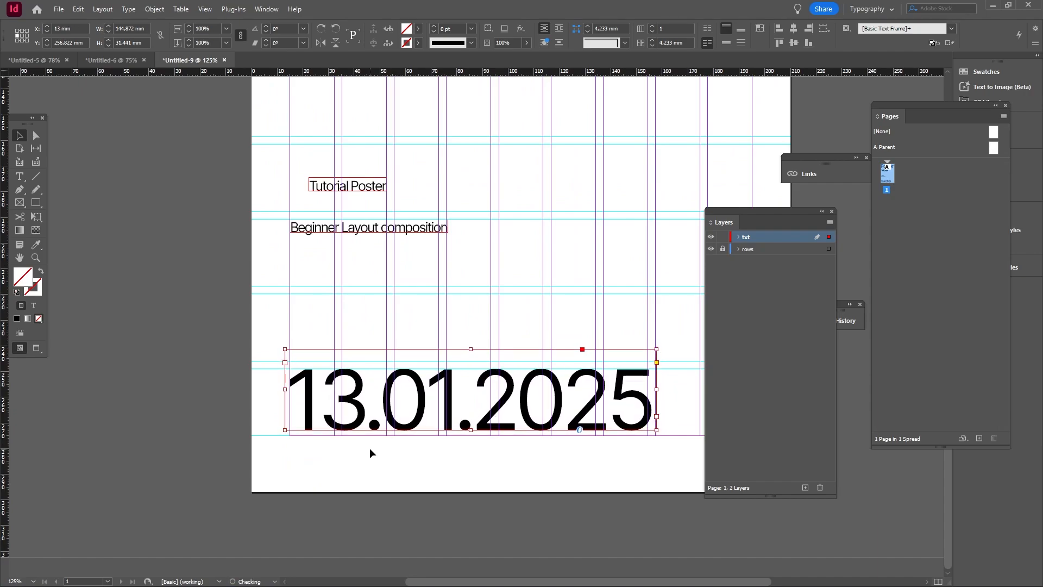
pyautogui.click(369, 447)
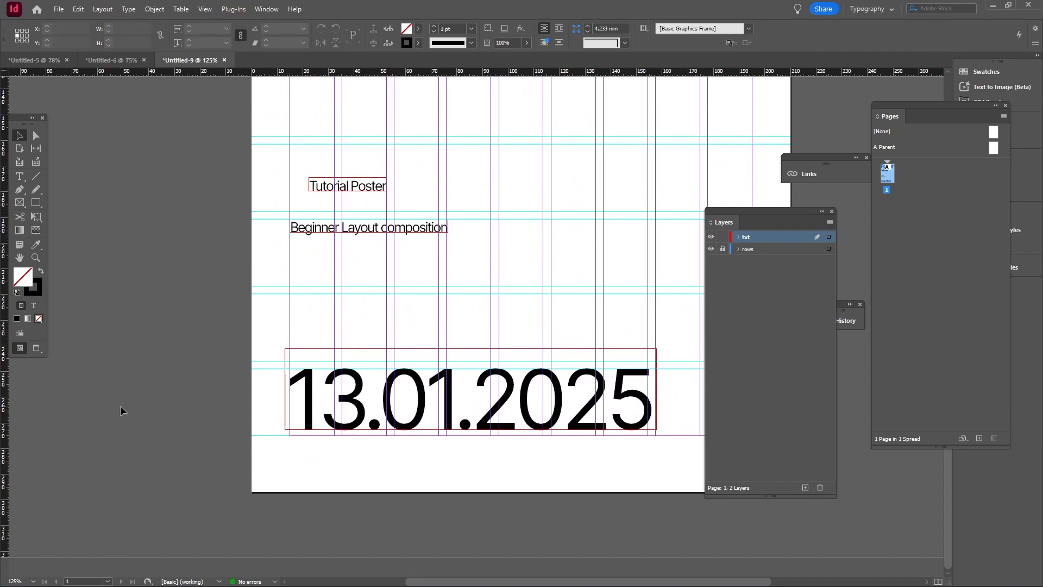
# Step: Check the date's alignment with the margin and row guides close up, trying small vertical nudges
pyautogui.hotkey('ctrl', '=')
pyautogui.hotkey('ctrl', '=')
pyautogui.hotkey('ctrl', '=')
pyautogui.moveTo(202, 343); pyautogui.dragTo(337, 293)
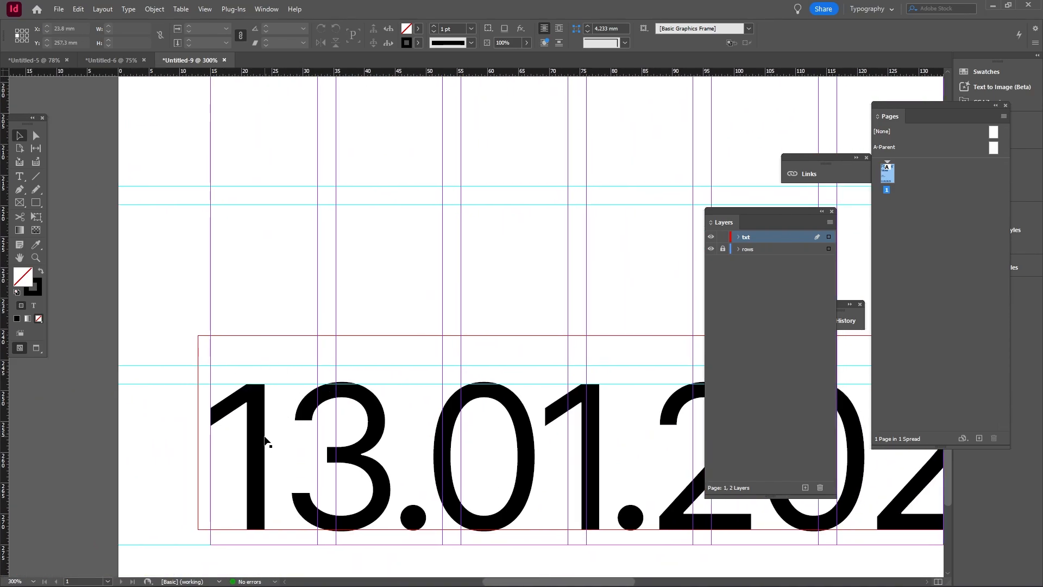
pyautogui.moveTo(265, 435); pyautogui.dragTo(265, 440)
pyautogui.press('Up')
pyautogui.press('Up')
pyautogui.press('Up')
pyautogui.press('Up')
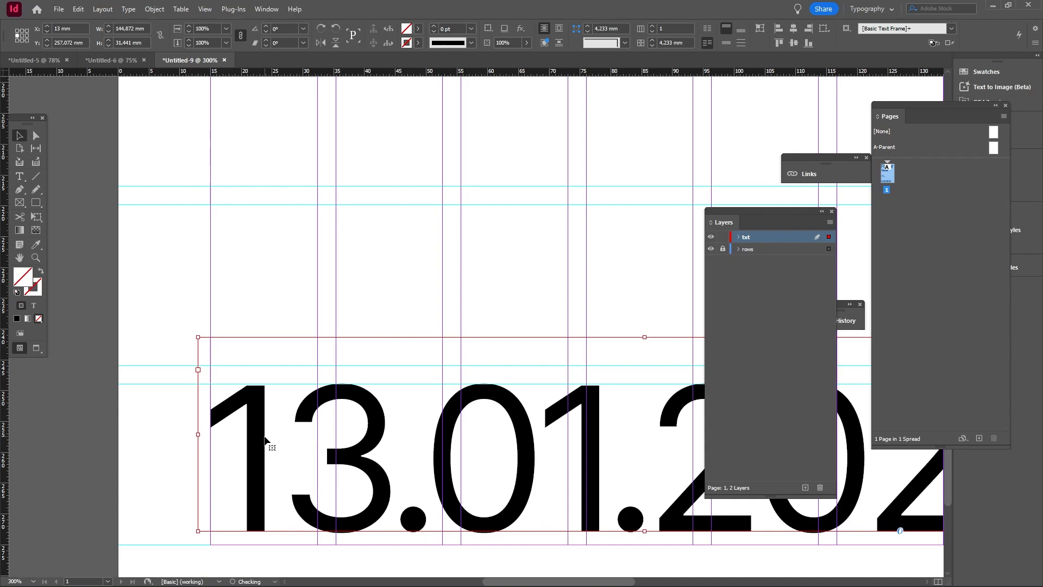
pyautogui.press('Down')
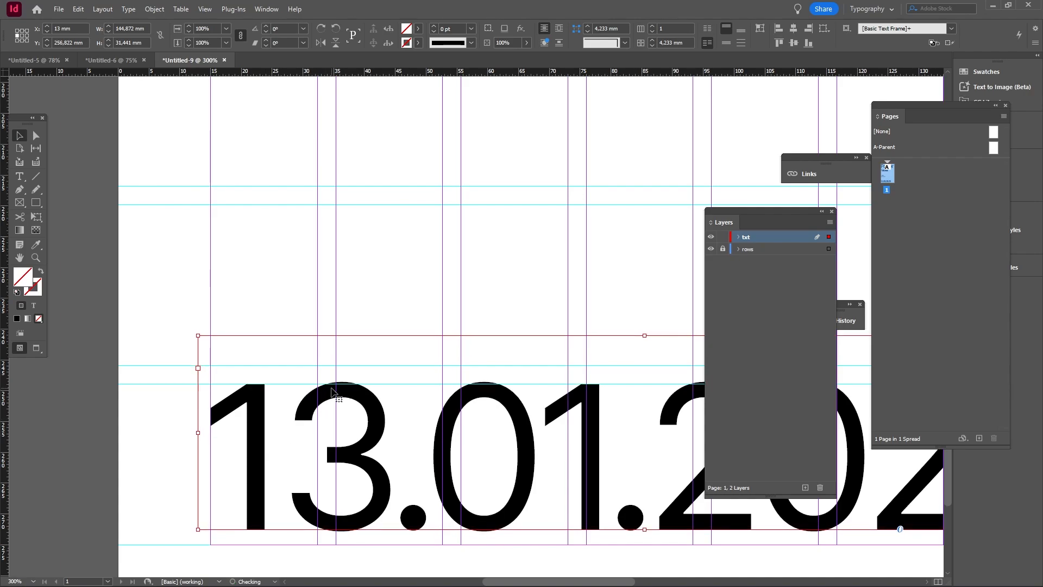
pyautogui.click(168, 424)
pyautogui.hotkey('ctrl', '-')
pyautogui.hotkey('ctrl', '-')
pyautogui.hotkey('ctrl', '-')
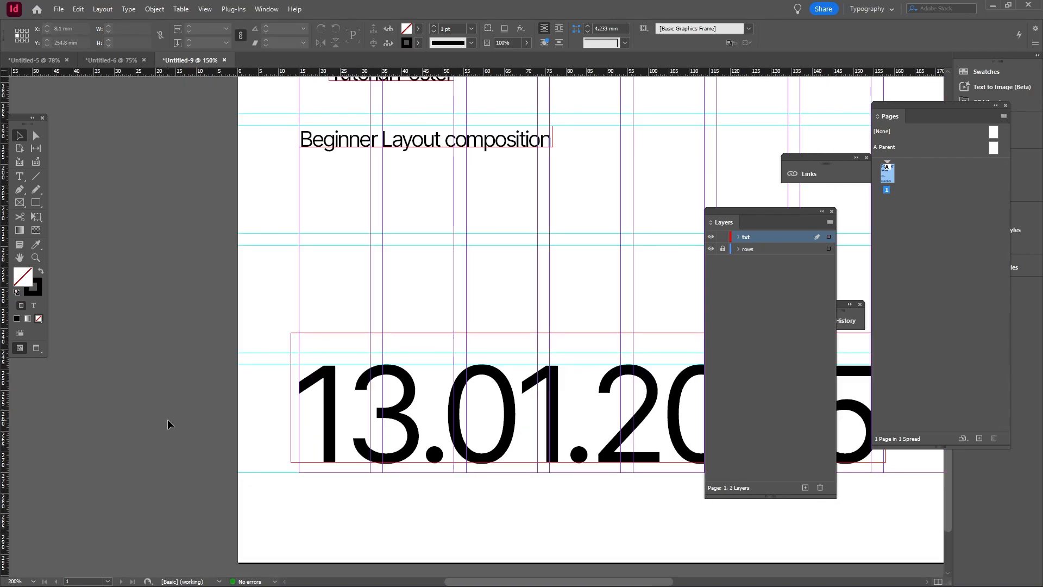
# Step: Place "Beginner Layout composition" in the eighth grid row at X 14.25 mm and "Tutorial Poster" beside it in the sixth column
pyautogui.moveTo(462, 268); pyautogui.dragTo(387, 333)
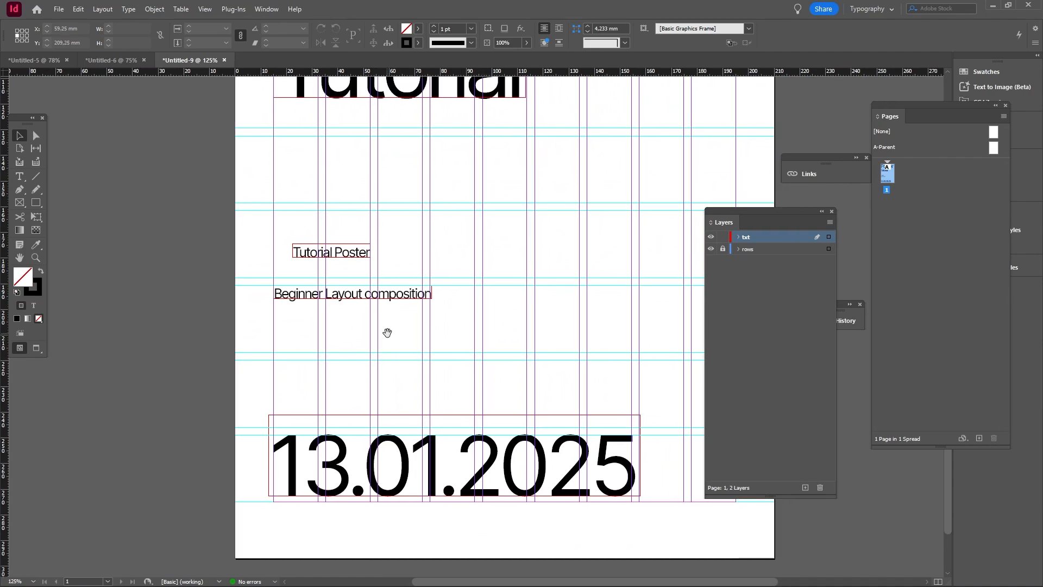
pyautogui.moveTo(372, 299); pyautogui.dragTo(359, 370)
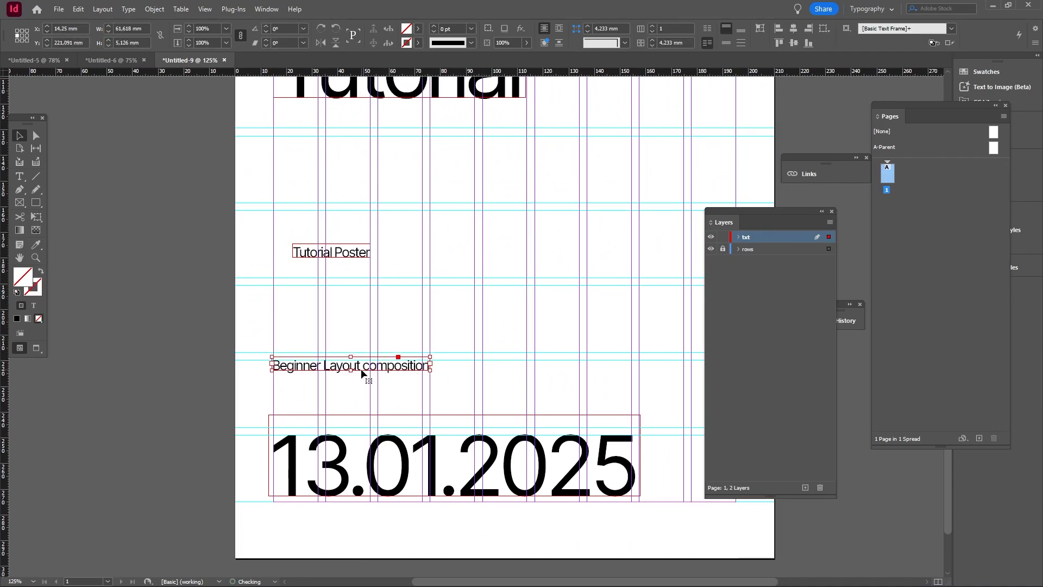
pyautogui.click(319, 308)
pyautogui.moveTo(325, 254); pyautogui.dragTo(568, 369)
pyautogui.press('Up')
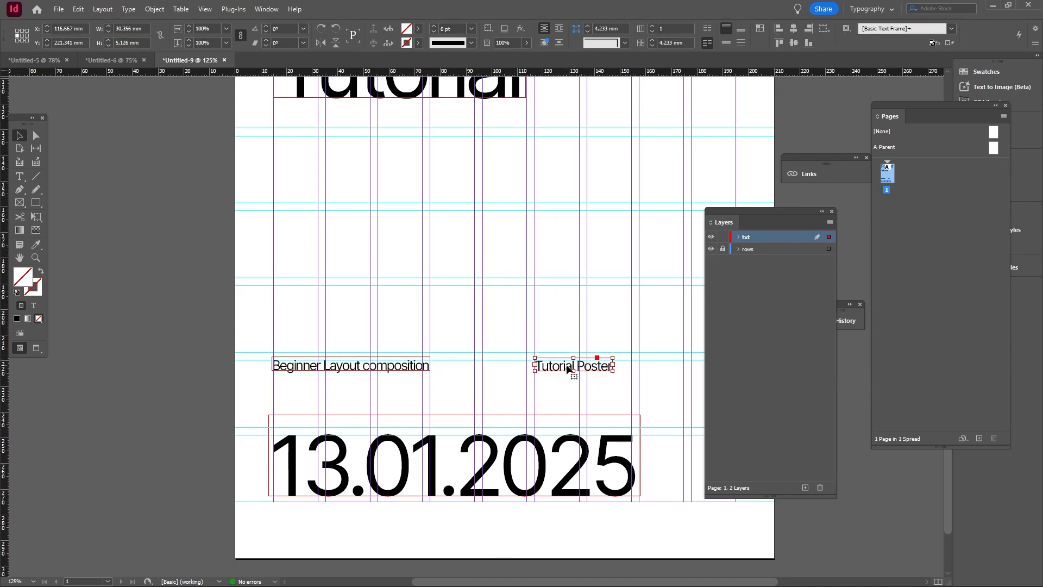
pyautogui.click(520, 309)
# Step: Widen the "Tutorial" text frame to 204 mm
pyautogui.hotkey('ctrl', '-')
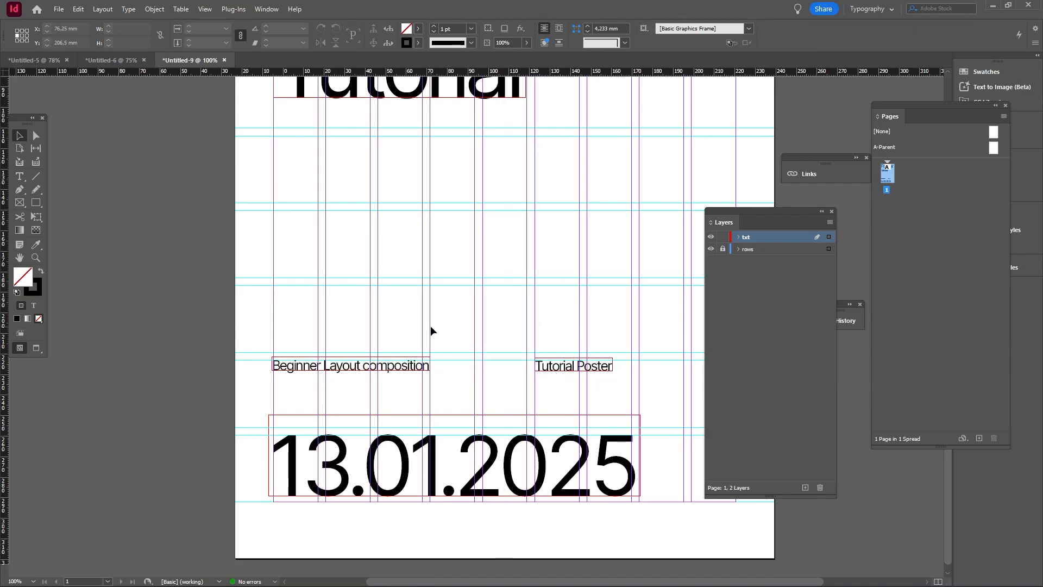
pyautogui.hotkey('ctrl', '-')
pyautogui.click(440, 242)
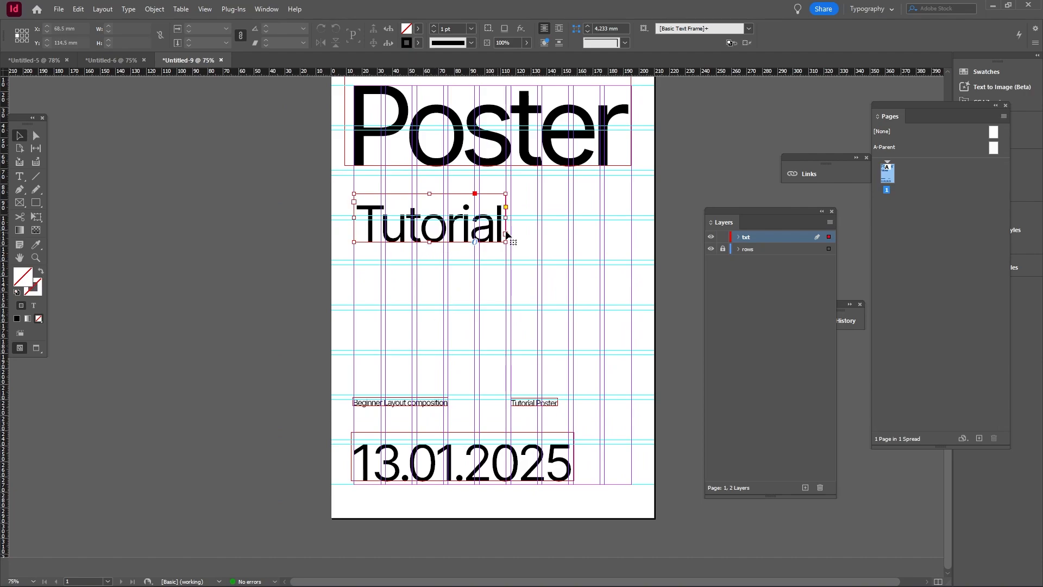
pyautogui.moveTo(506, 218); pyautogui.dragTo(668, 217)
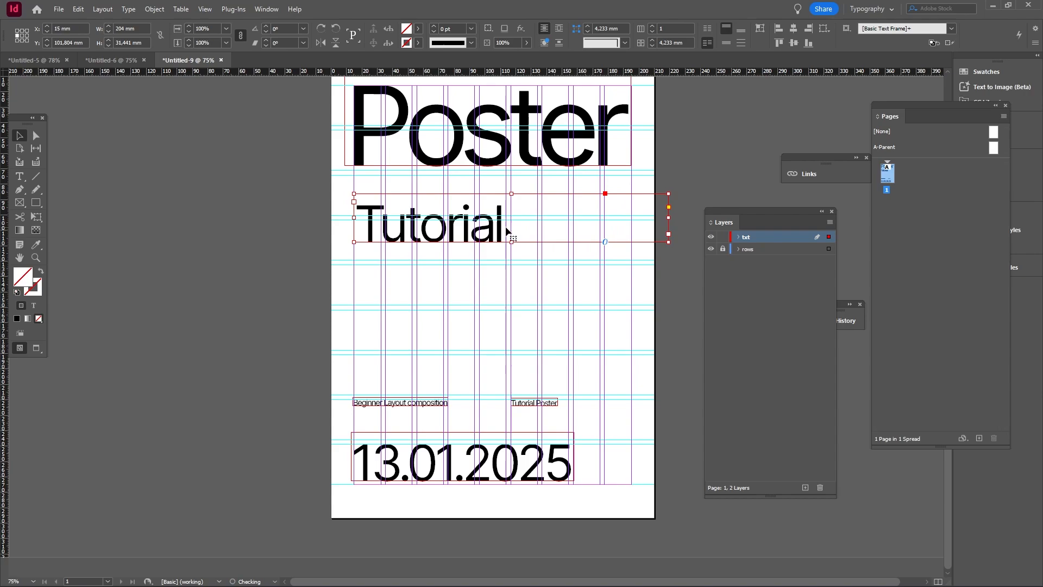
# Step: Insert the long right-arrow glyph in Inter after the word "Tutorial"
pyautogui.doubleClick(507, 228)
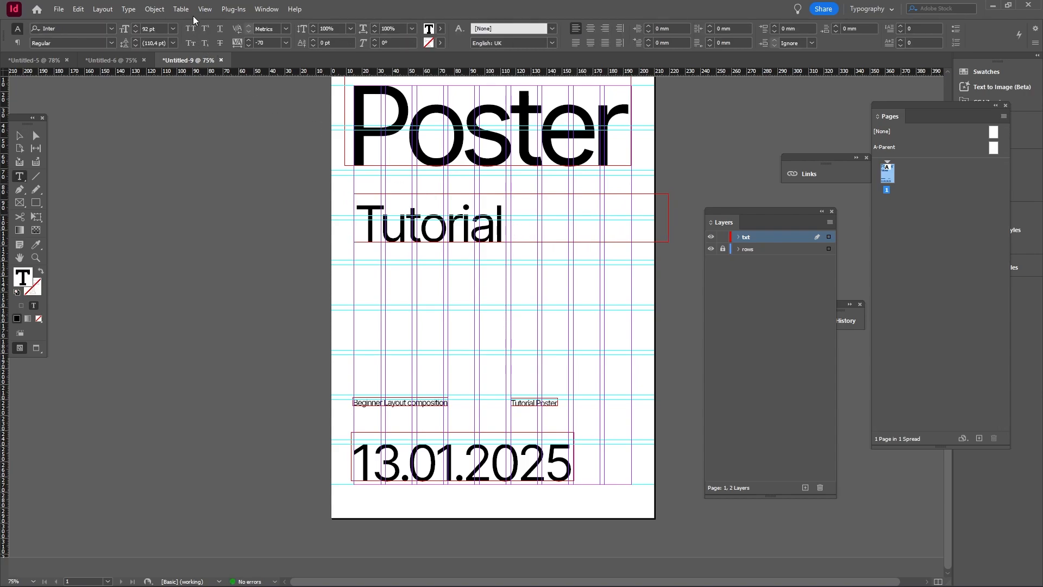
pyautogui.click(133, 12)
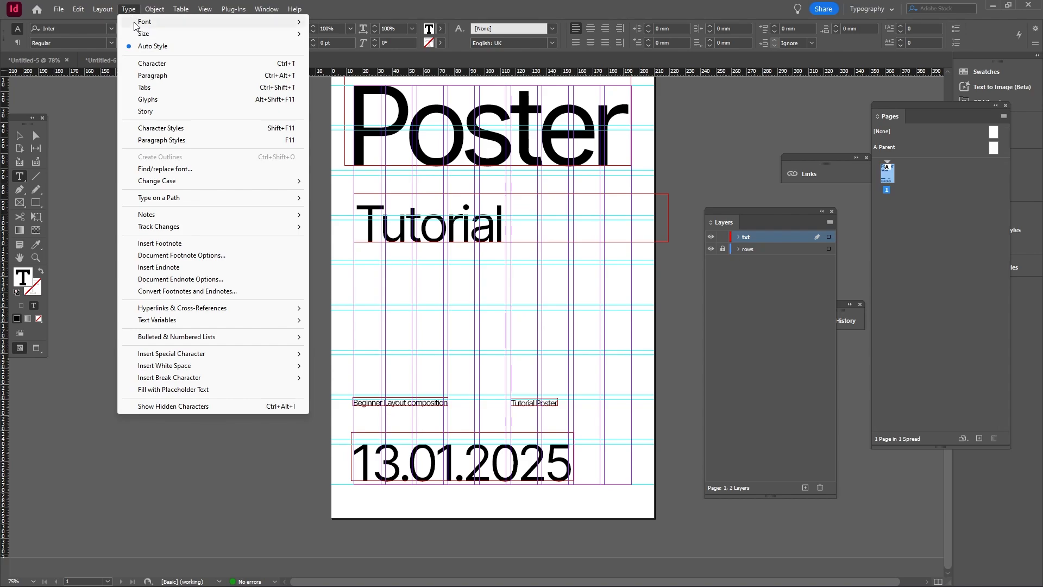
pyautogui.click(147, 99)
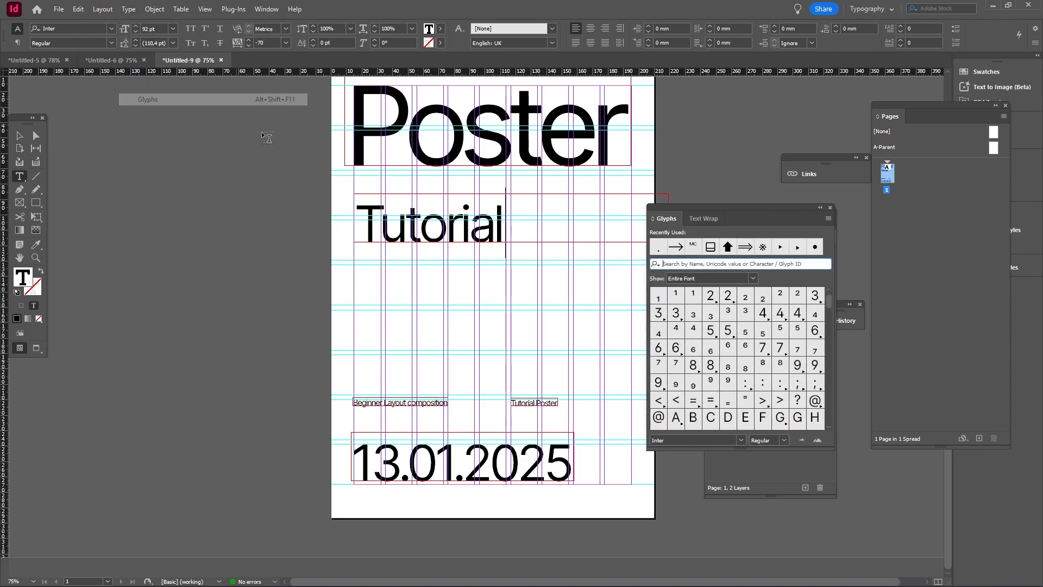
pyautogui.click(675, 263)
pyautogui.write('arrow')
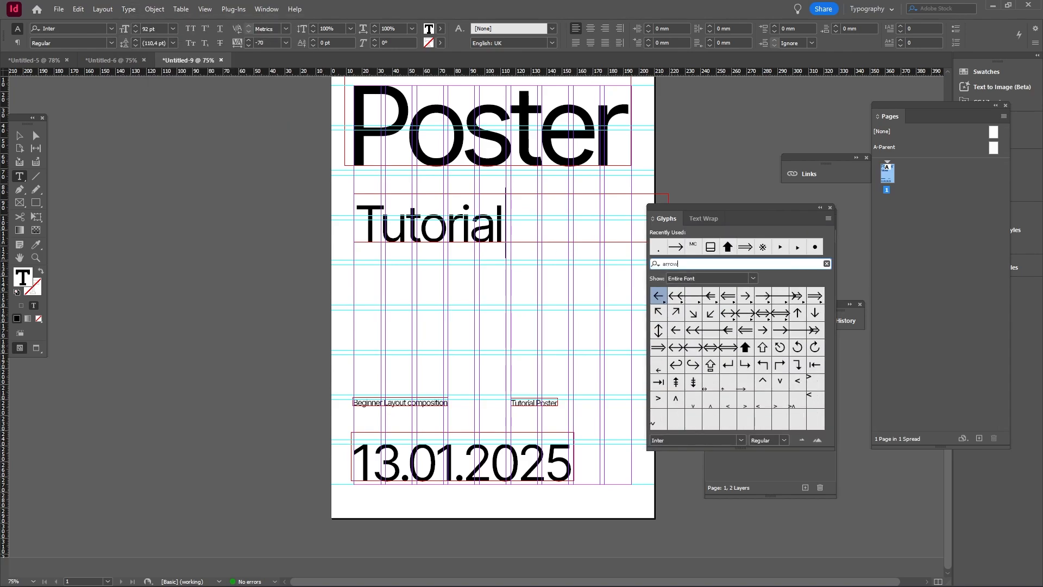
pyautogui.press('BackSpace')
pyautogui.press('BackSpace')
pyautogui.press('BackSpace')
pyautogui.press('BackSpace')
pyautogui.press('BackSpace')
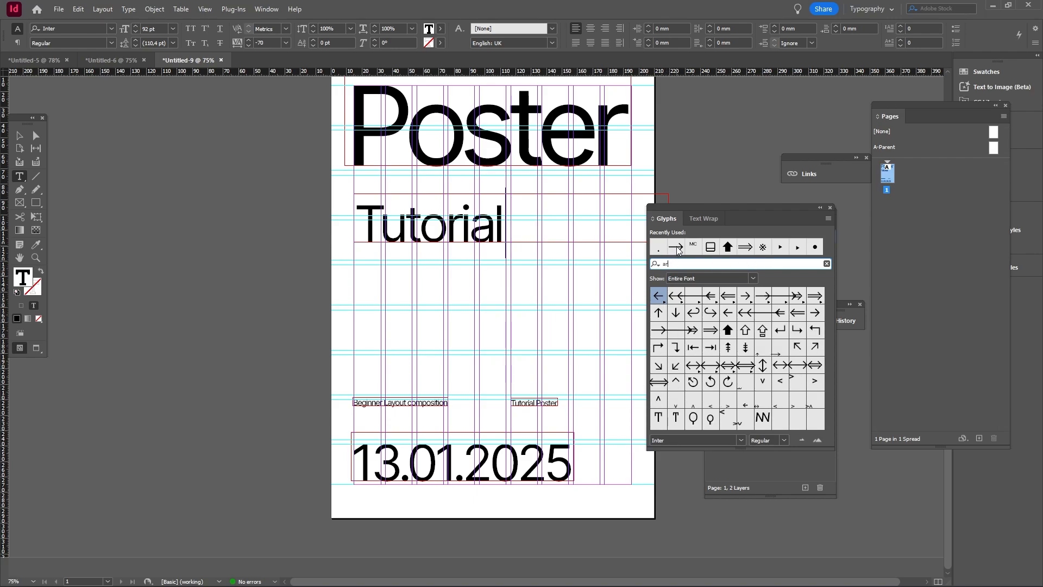
pyautogui.doubleClick(675, 246)
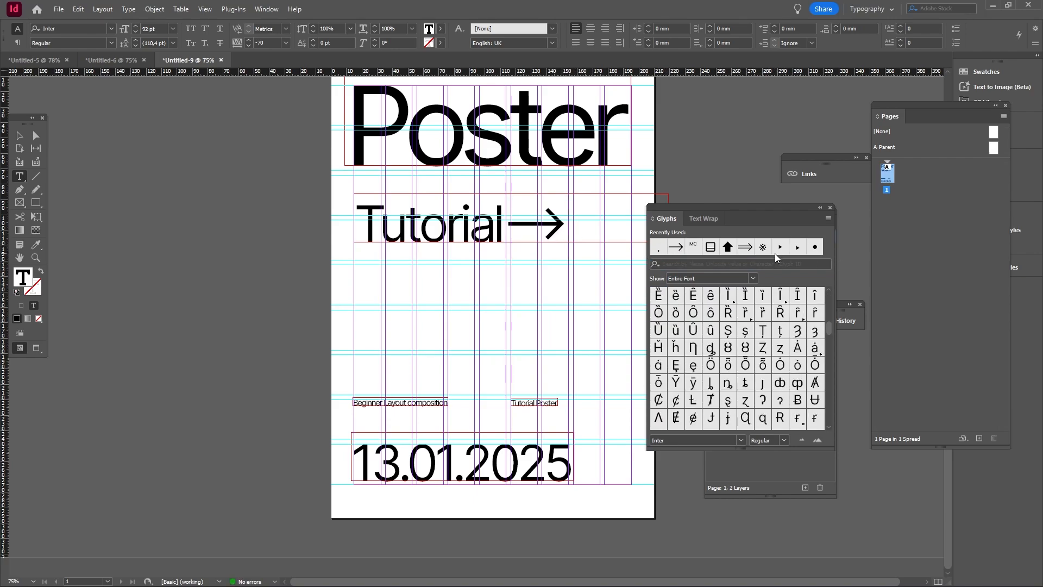
# Step: Append "#1" and a bullet glyph after the arrow, finish editing the text, and collapse the Glyphs panel
pyautogui.write('#1')
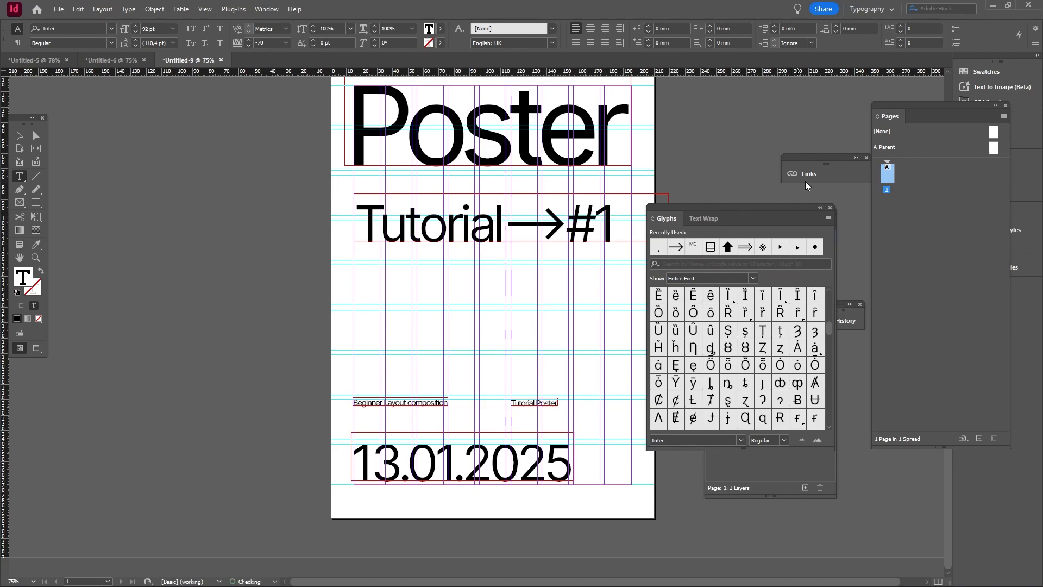
pyautogui.doubleClick(814, 247)
pyautogui.press('Escape')
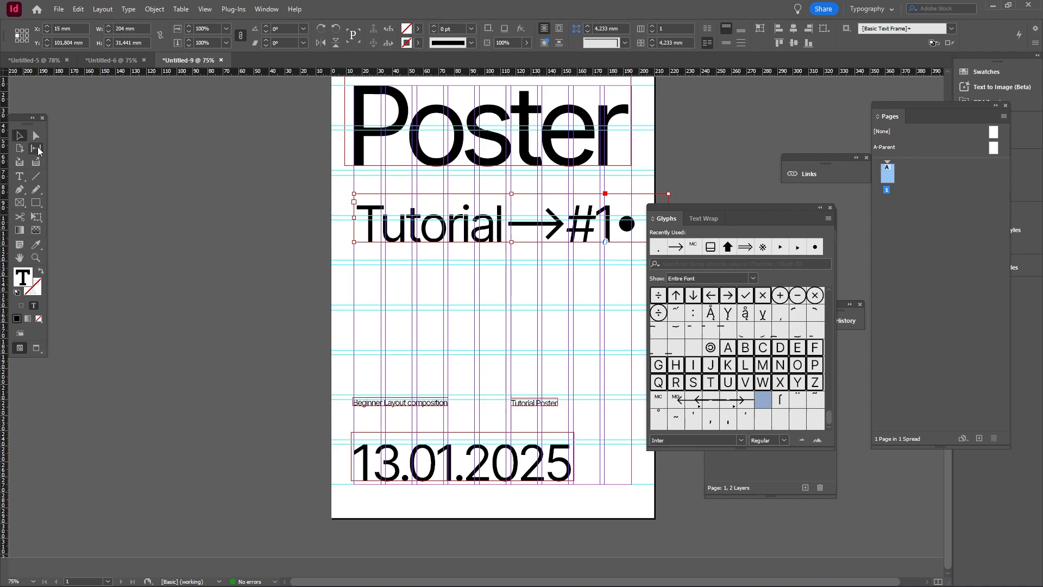
pyautogui.press('Return')
pyautogui.hotkey('ctrl', 'a')
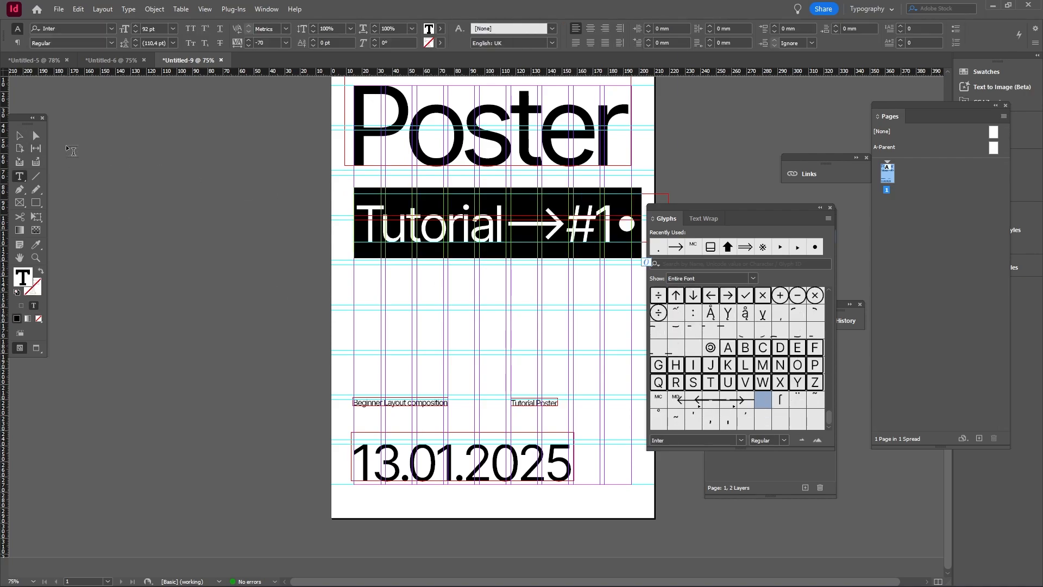
pyautogui.click(21, 137)
pyautogui.click(307, 274)
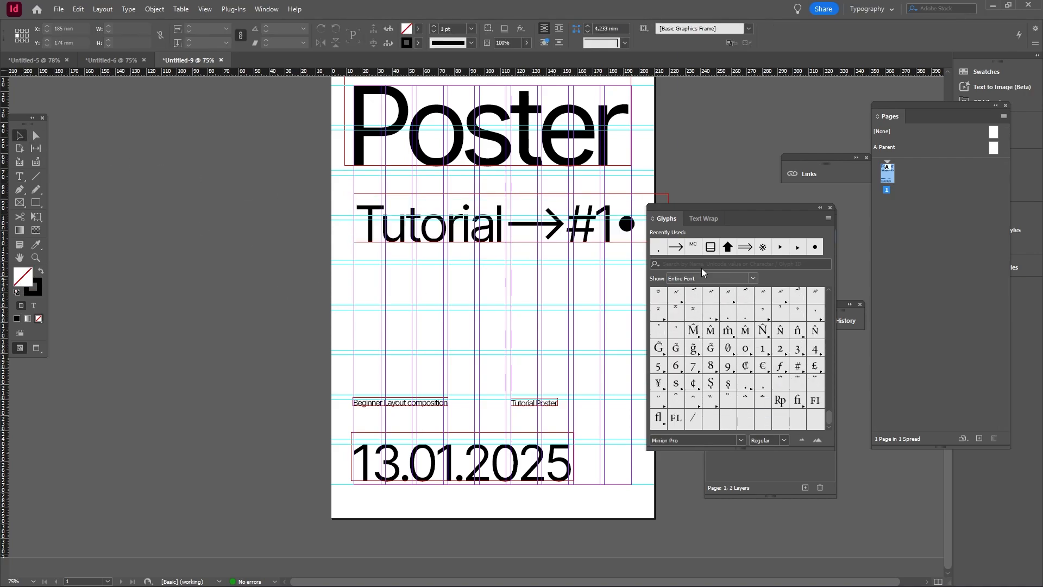
pyautogui.click(821, 209)
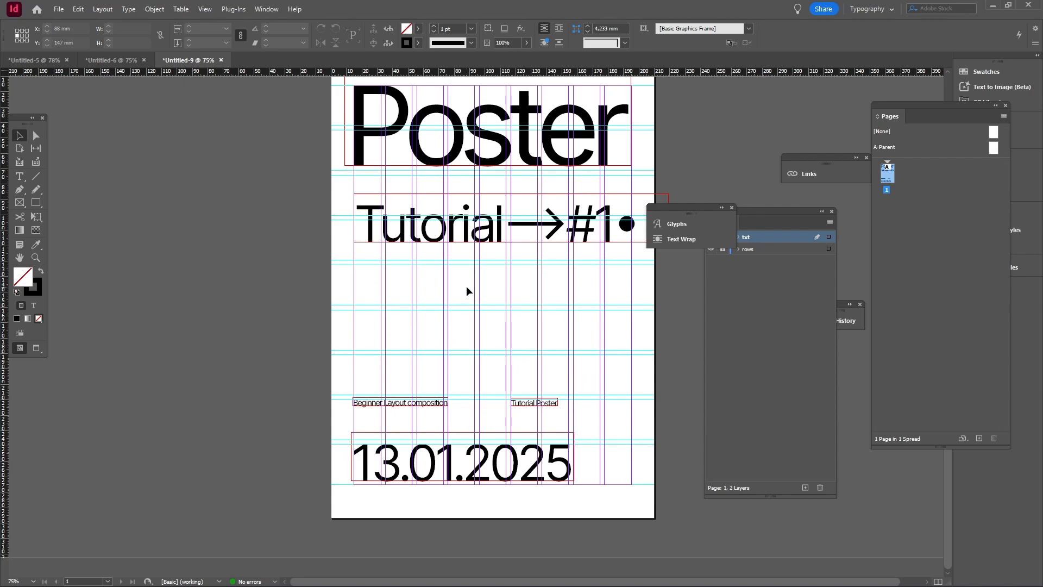
# Step: Move the "Tutorial" line down into the fourth grid row, nudge it to X 13.25 mm, and preview the page without guides
pyautogui.click(418, 231)
pyautogui.moveTo(418, 231); pyautogui.dragTo(417, 247)
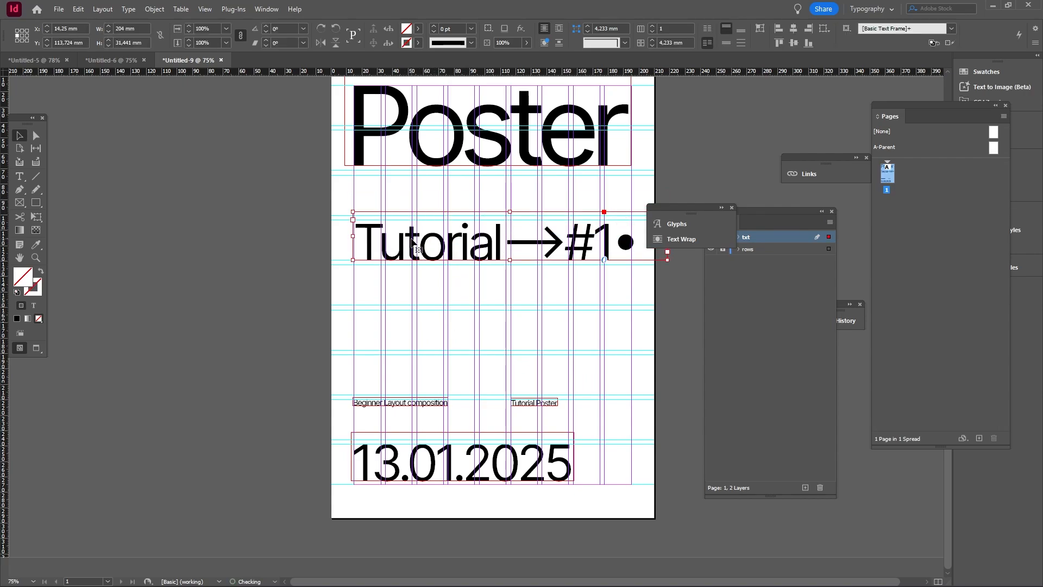
pyautogui.hotkey('ctrl', '=')
pyautogui.hotkey('ctrl', '=')
pyautogui.hotkey('ctrl', '=')
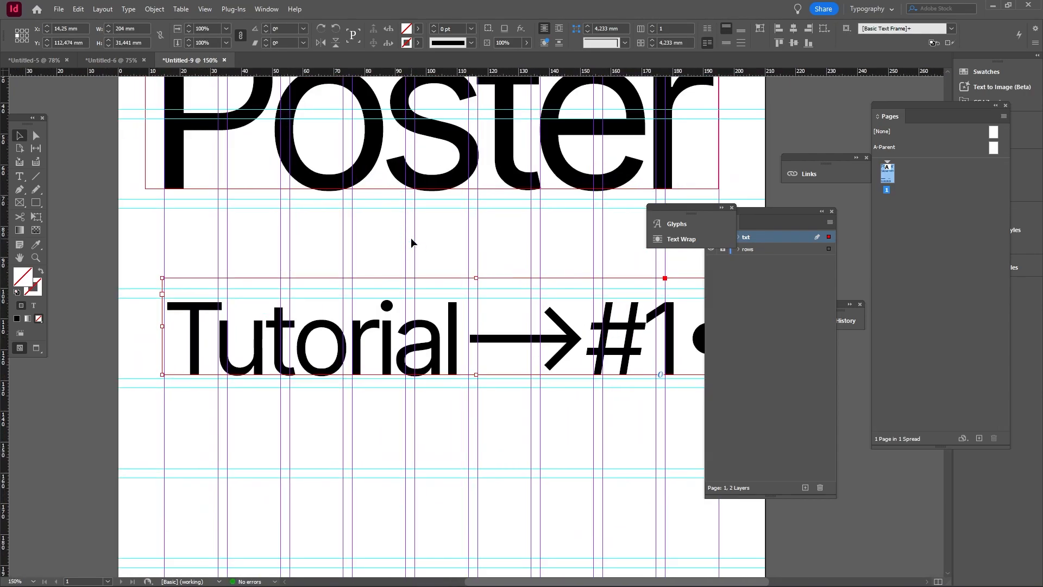
pyautogui.press('Left')
pyautogui.press('Left')
pyautogui.press('Left')
pyautogui.press('Left')
pyautogui.press('Up')
pyautogui.press('Up')
pyautogui.press('Up')
pyautogui.press('Up')
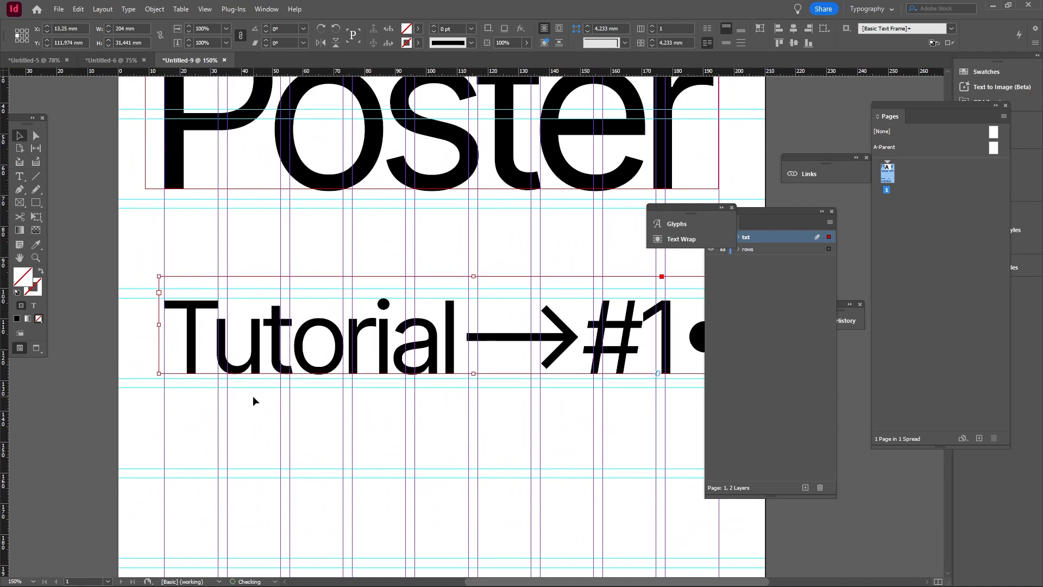
pyautogui.click(305, 399)
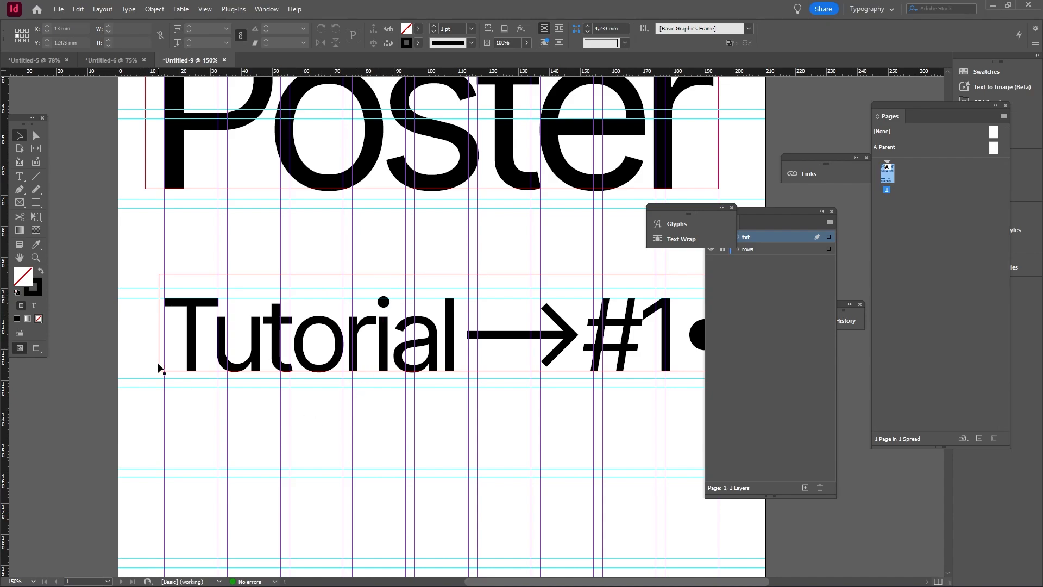
pyautogui.hotkey('ctrl', '1')
pyautogui.press('w')
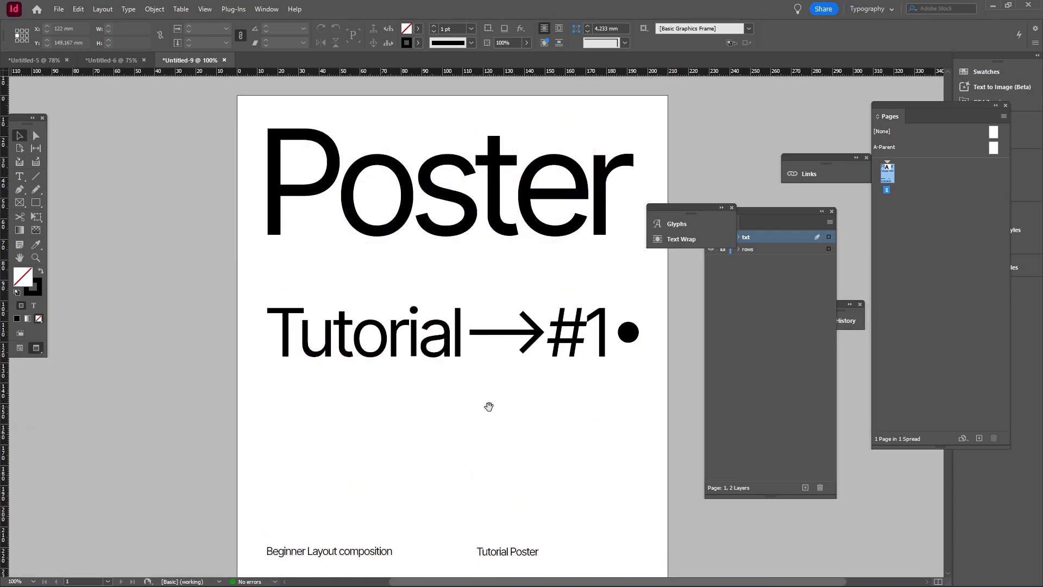
# Step: Try moving the "Tutorial Poster" and "Beginner Layout composition" lines to staggered positions in higher grid rows, and undo both moves
pyautogui.scroll(-1, 488, 406)
pyautogui.hotkey('ctrl', '-')
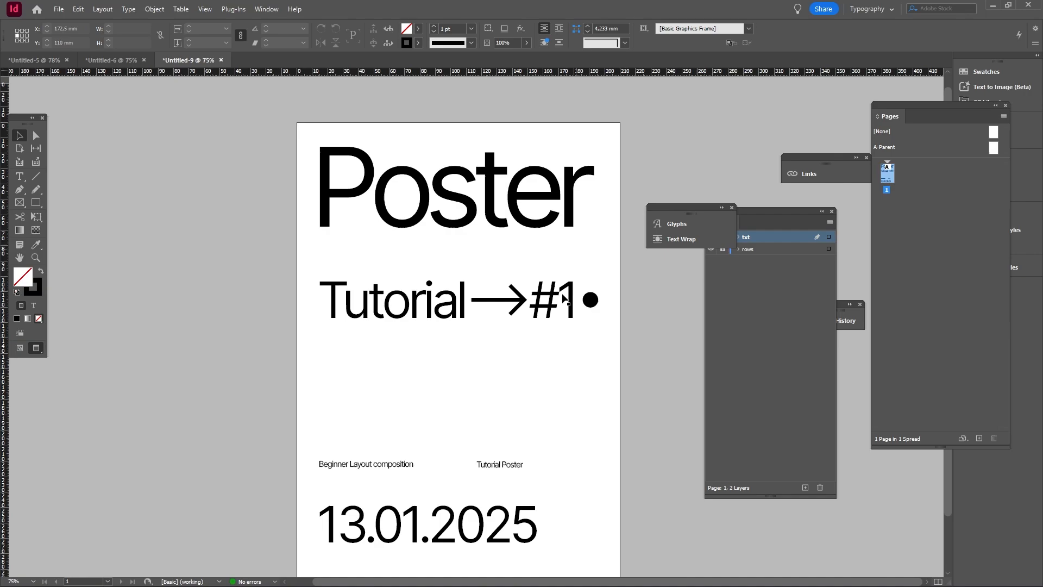
pyautogui.scroll(-1, 623, 347)
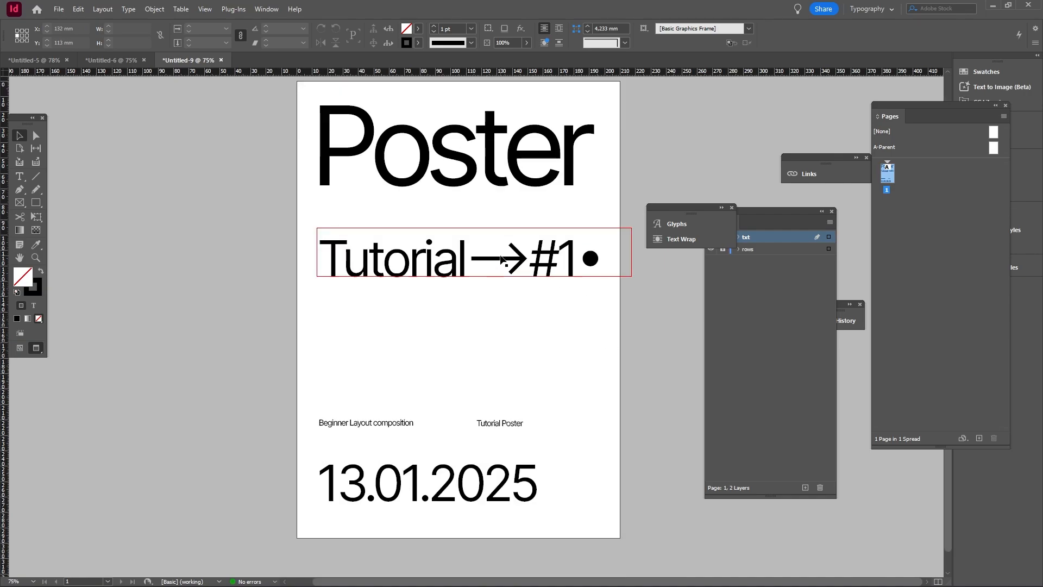
pyautogui.press('w')
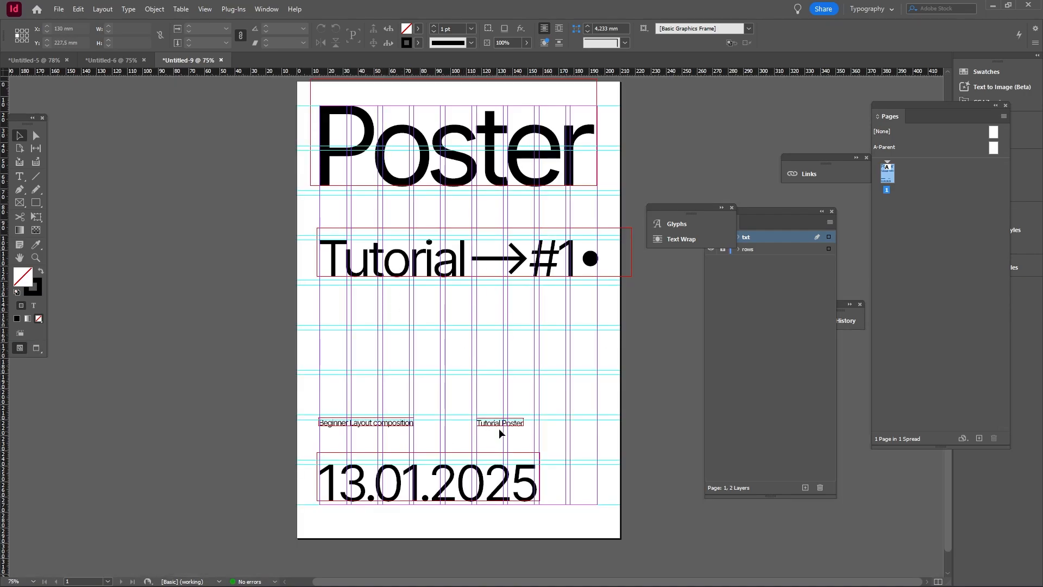
pyautogui.moveTo(498, 425); pyautogui.dragTo(406, 336)
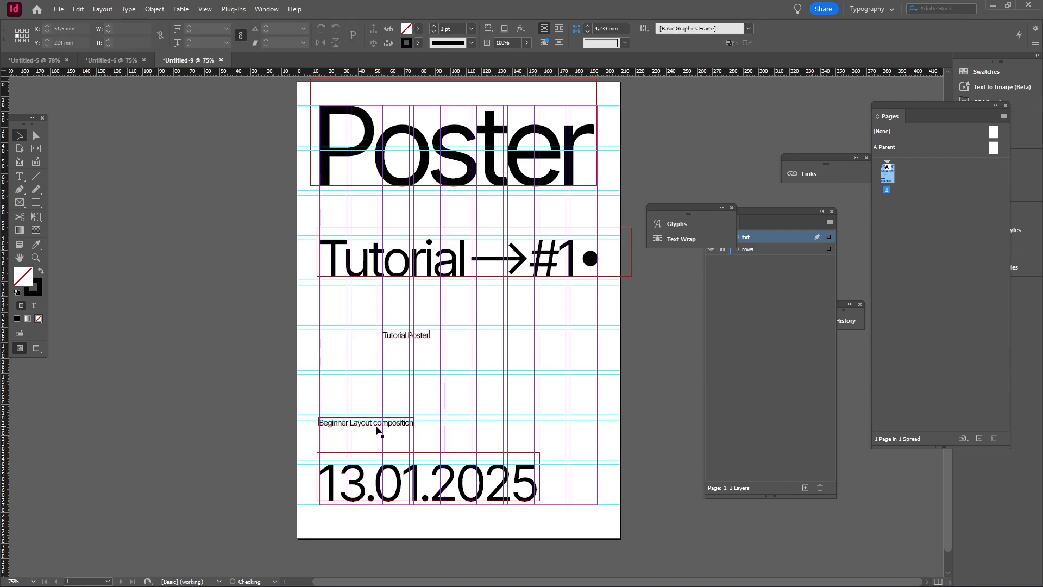
pyautogui.moveTo(378, 425); pyautogui.dragTo(504, 382)
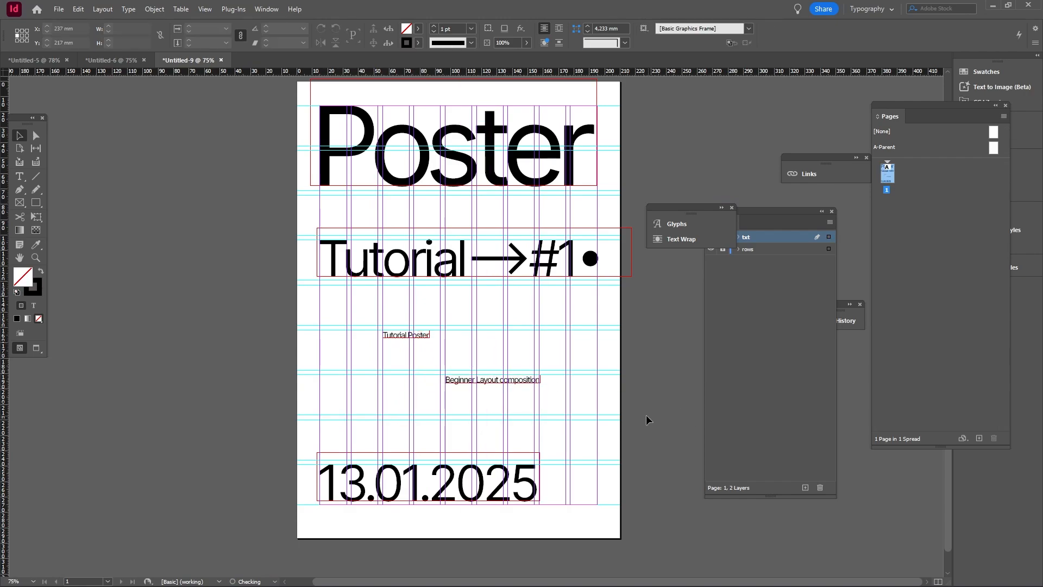
pyautogui.hotkey('ctrl', 'z')
pyautogui.hotkey('ctrl', 'z')
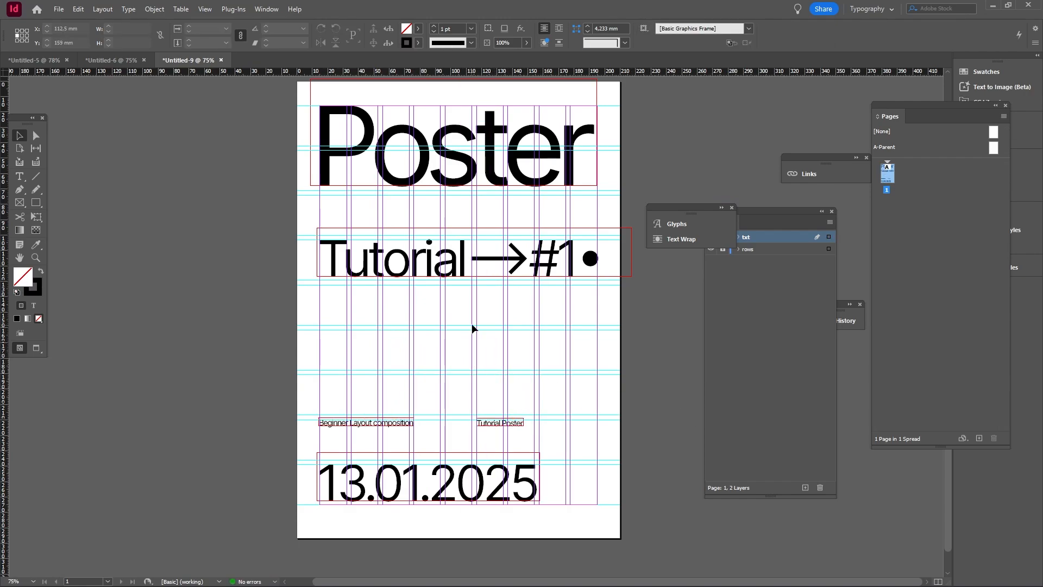
# Step: Narrow the "Tutorial" text frame so it ends just past the bullet glyph, and preview the page without guides
pyautogui.click(556, 261)
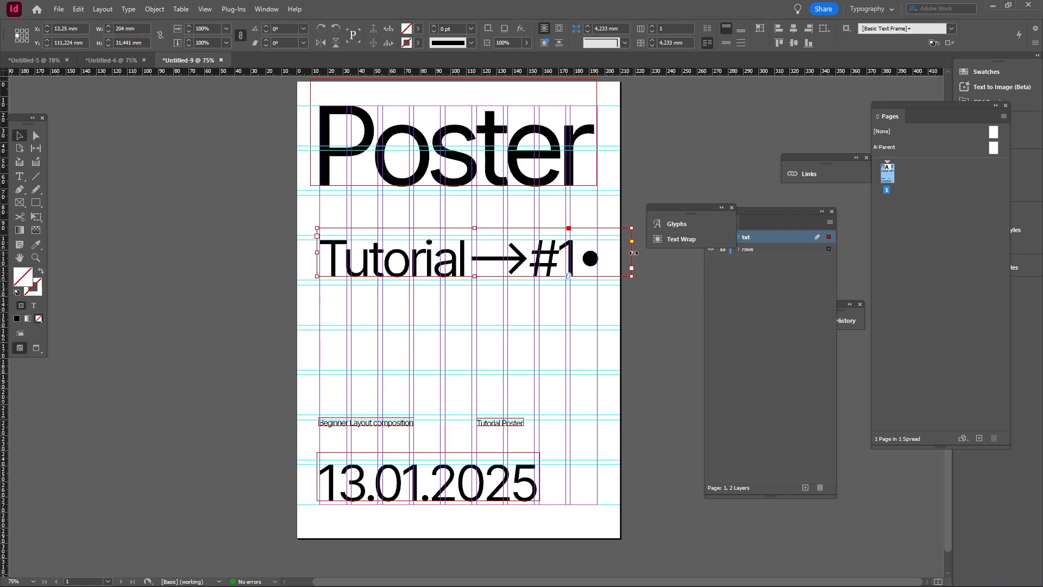
pyautogui.click(321, 289)
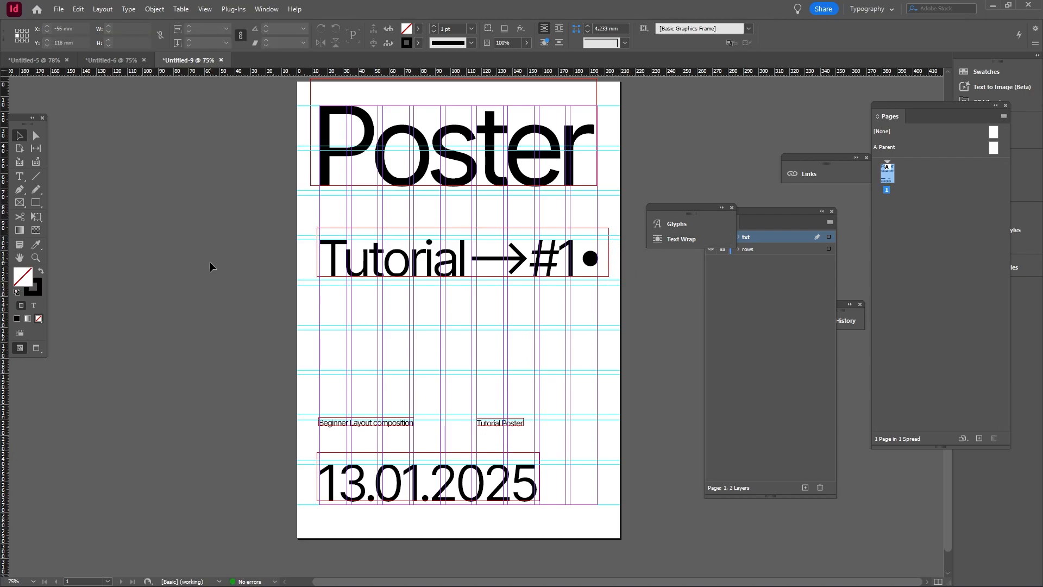
pyautogui.press('w')
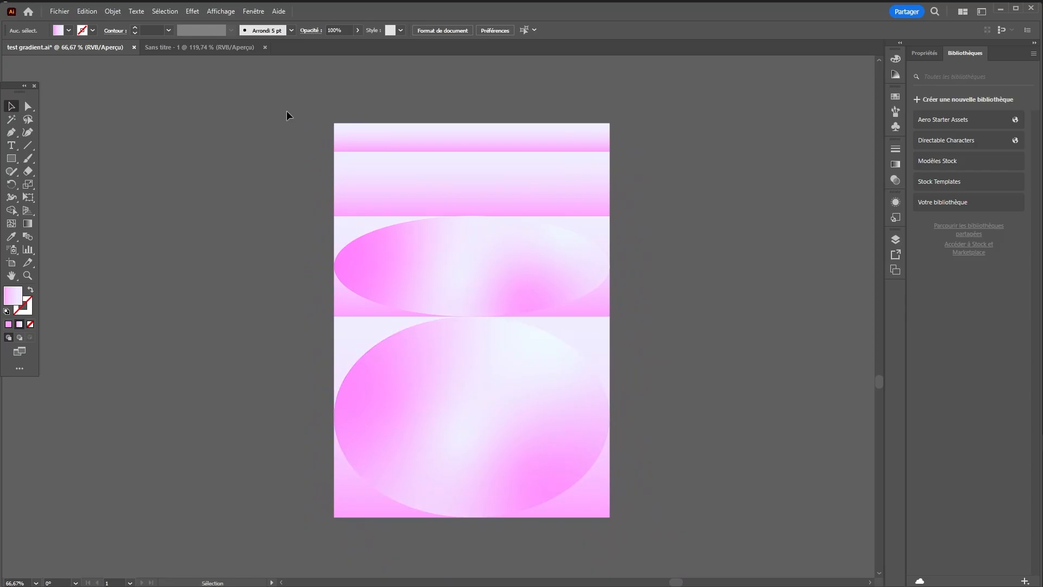
# Step: Switch to Illustrator and examine the gradient rectangles and ellipses in the "test gradient.ai" document
pyautogui.moveTo(286, 112); pyautogui.dragTo(678, 515)
pyautogui.click(212, 255)
pyautogui.moveTo(276, 93); pyautogui.dragTo(701, 531)
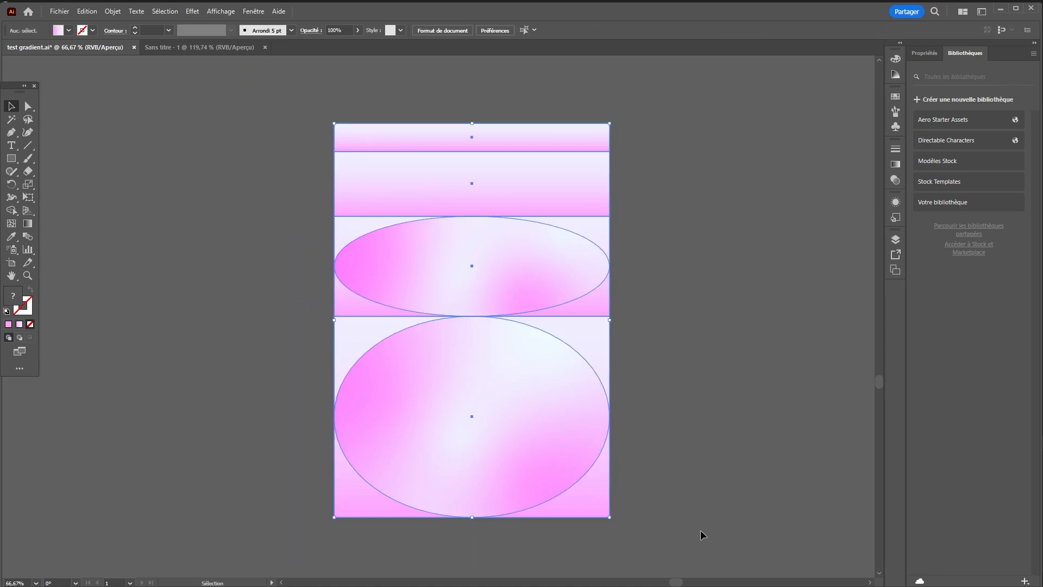
pyautogui.click(650, 357)
# Step: In the untitled document, draw a portrait rectangle about 112 × 142 mm and remove its stroke
pyautogui.hotkey('ctrl', 'Tab')
pyautogui.click(10, 158)
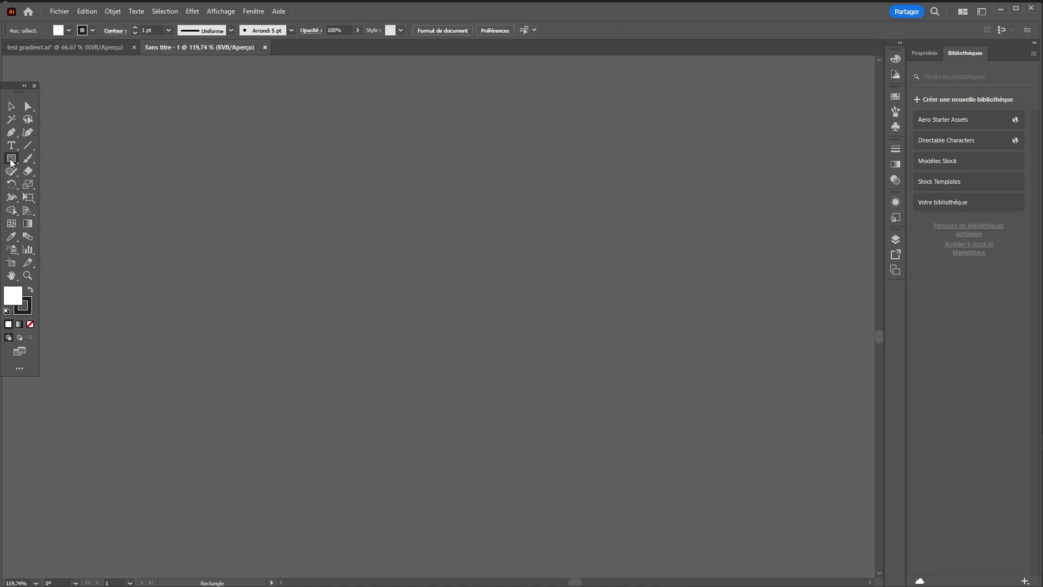
pyautogui.moveTo(315, 158); pyautogui.dragTo(578, 489)
pyautogui.click(93, 30)
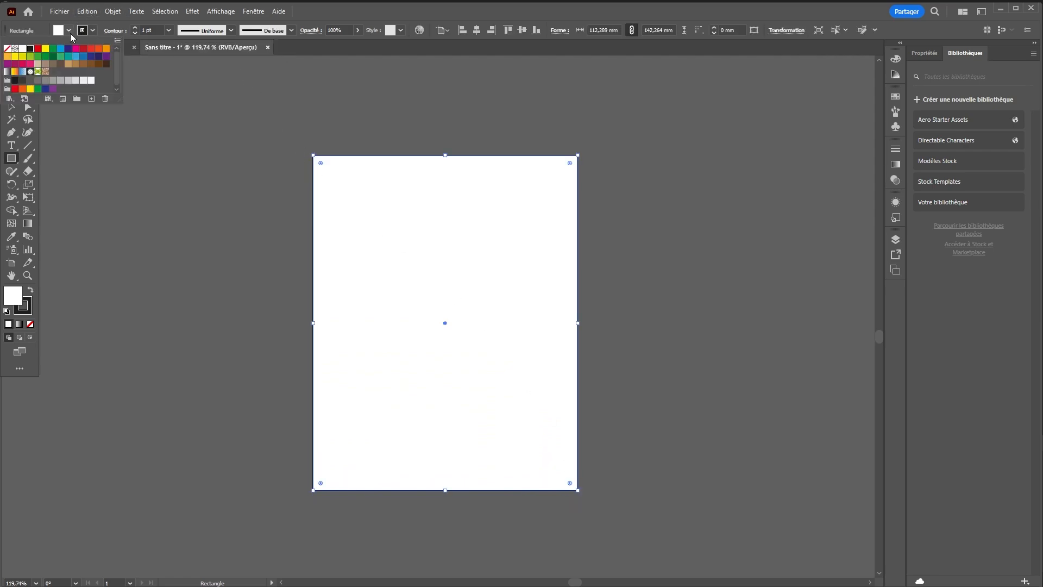
pyautogui.click(7, 49)
pyautogui.click(108, 25)
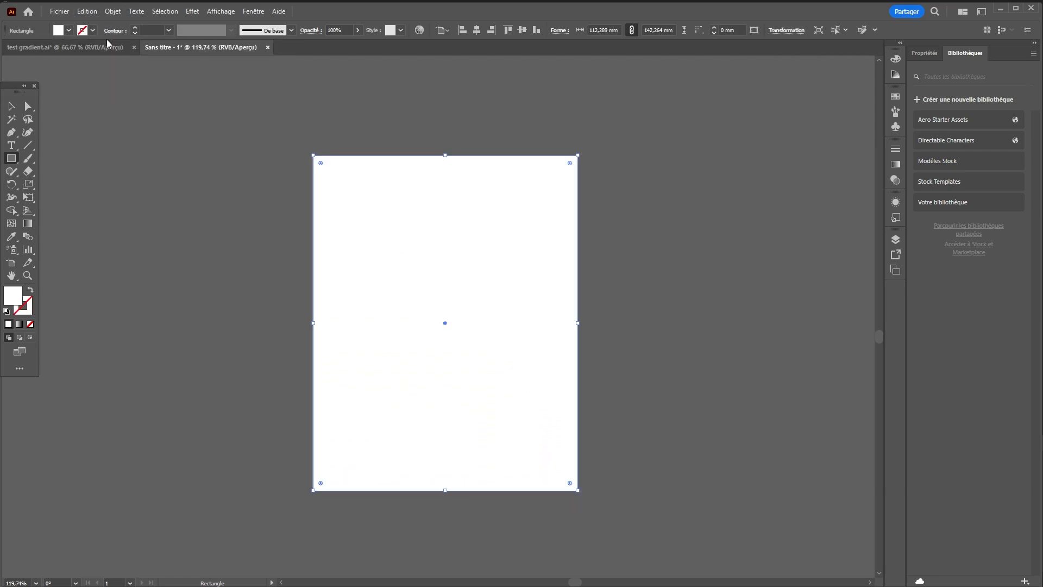
# Step: Apply a linear gradient to the rectangle and set its black end stop to FFA2FF
pyautogui.click(30, 227)
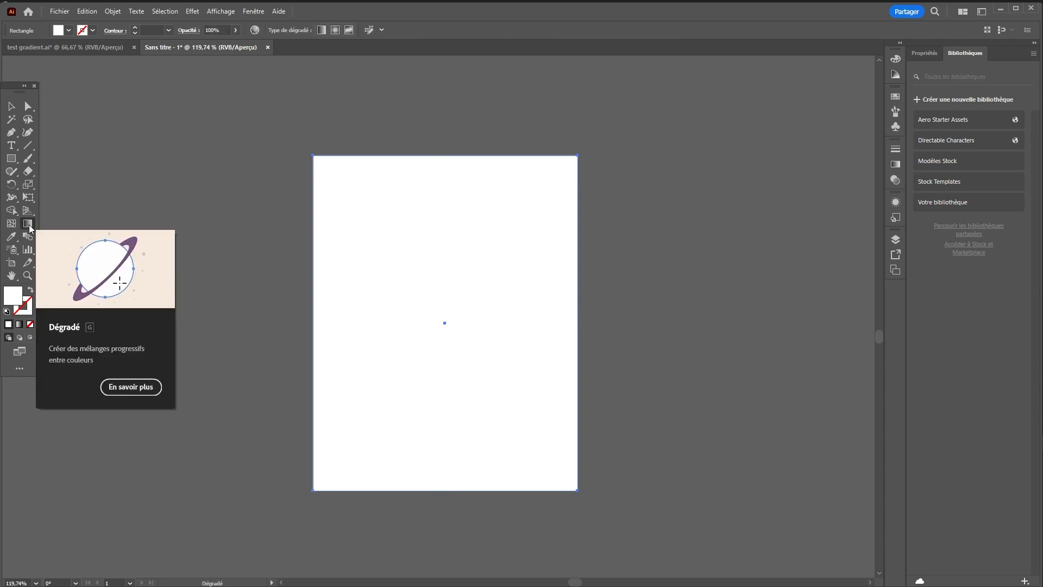
pyautogui.click(322, 31)
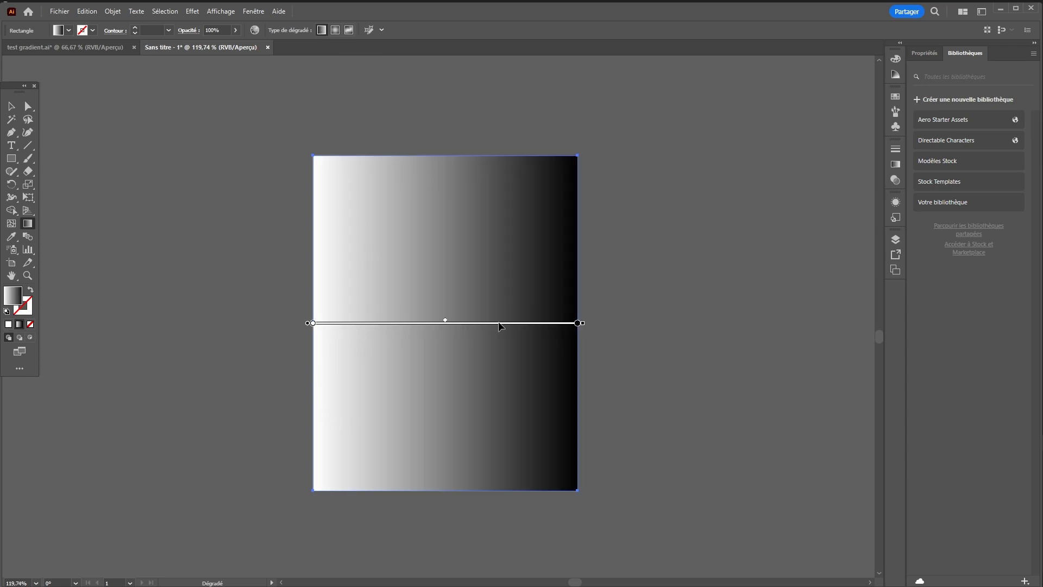
pyautogui.doubleClick(578, 323)
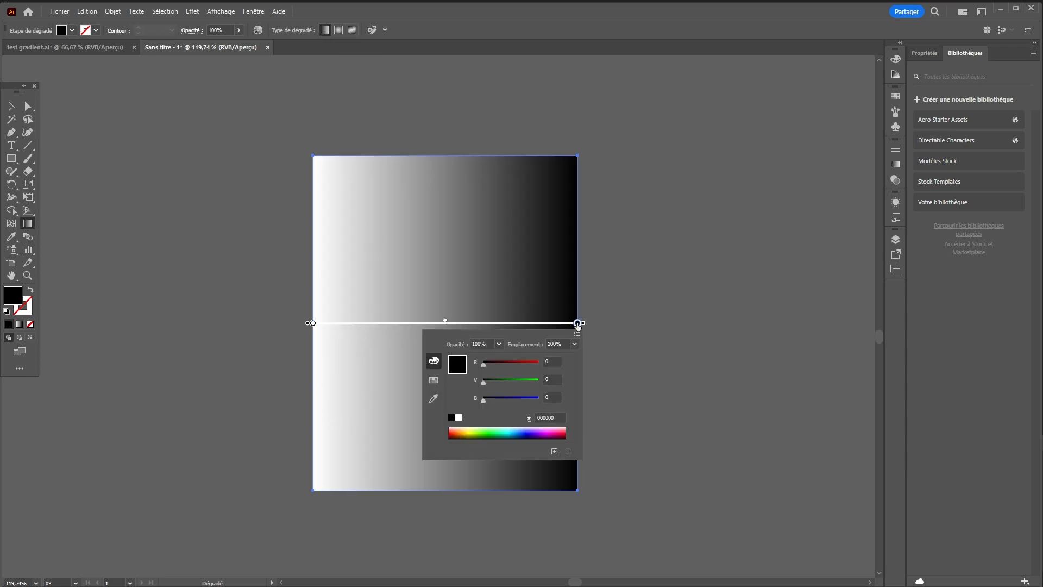
pyautogui.click(555, 418)
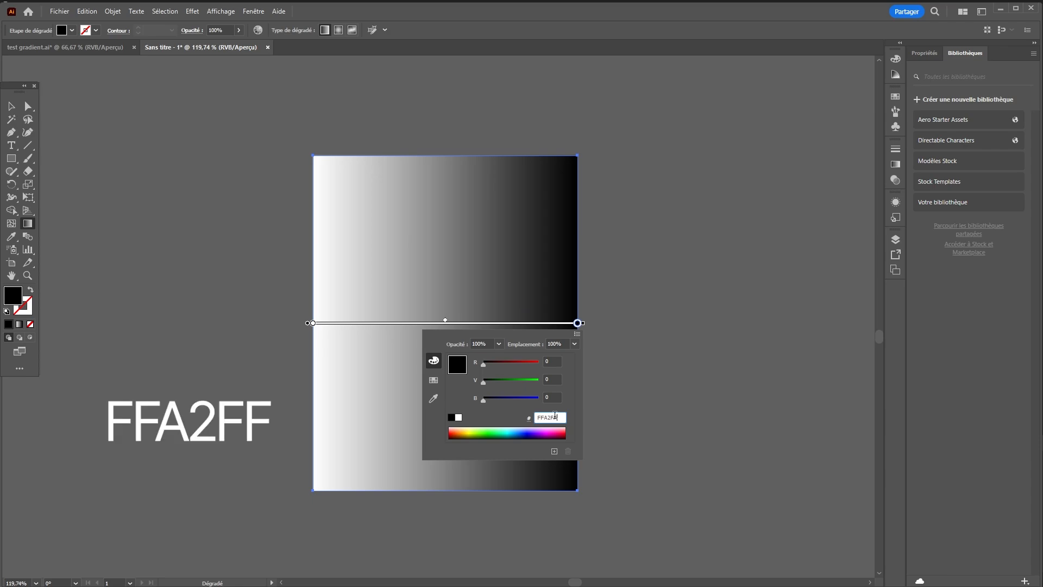
pyautogui.write('F')
pyautogui.press('Return')
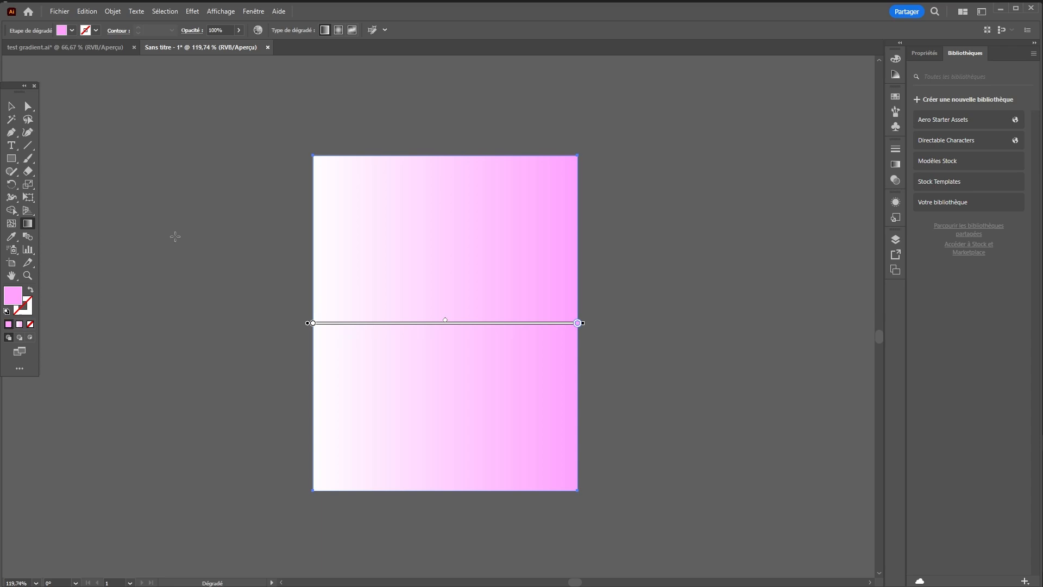
# Step: Set the gradient's white start stop to F0EFFF and deselect the rectangle
pyautogui.doubleClick(313, 324)
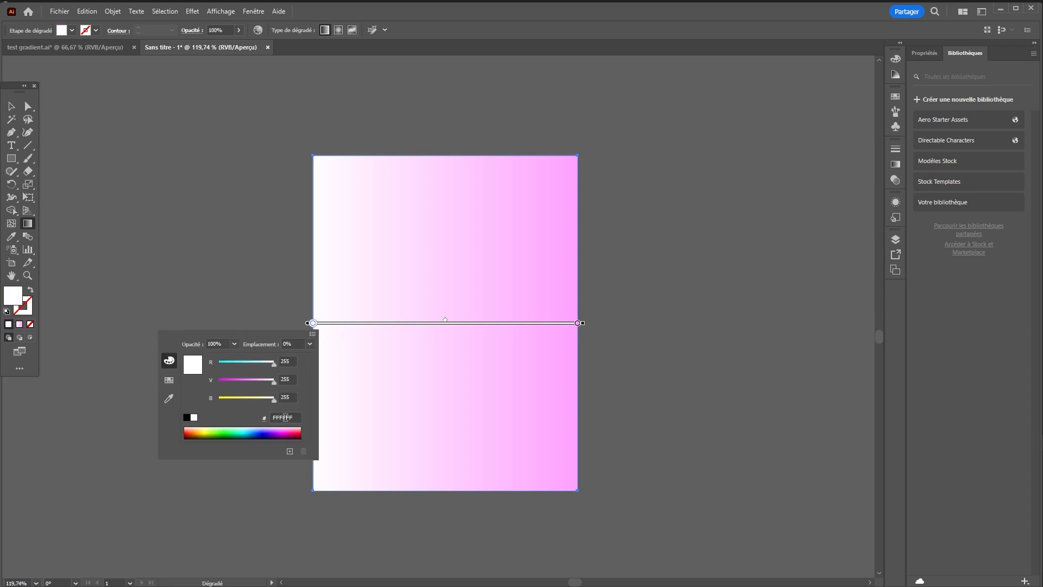
pyautogui.click(285, 417)
pyautogui.write('F0E')
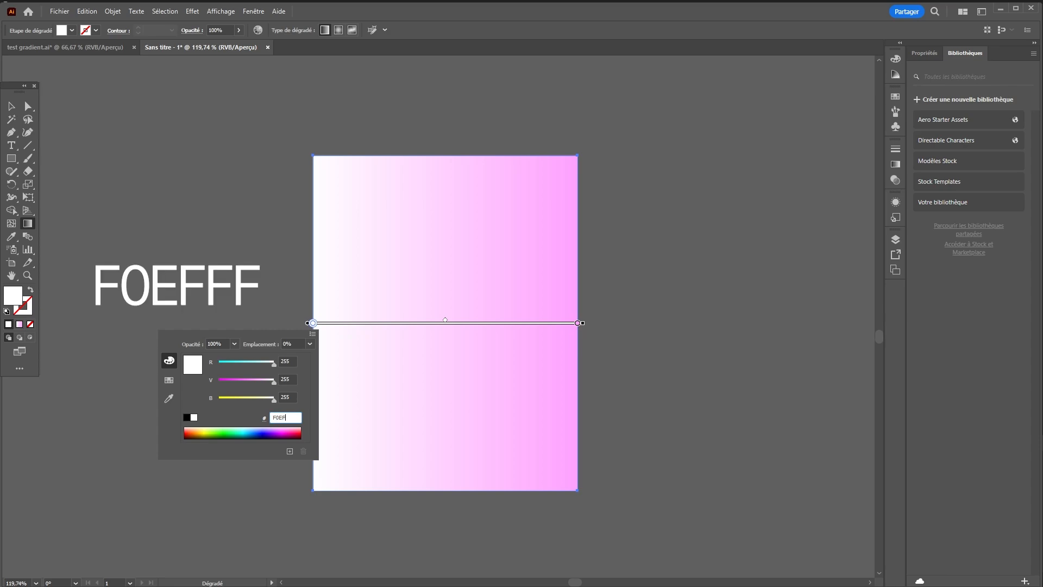
pyautogui.press('Return')
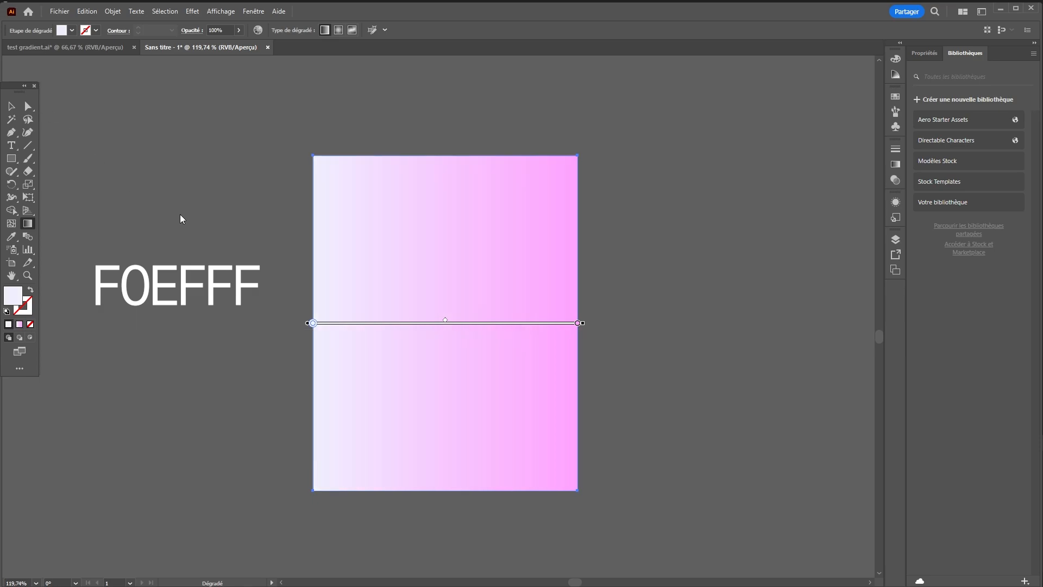
pyautogui.press('v')
pyautogui.click(185, 184)
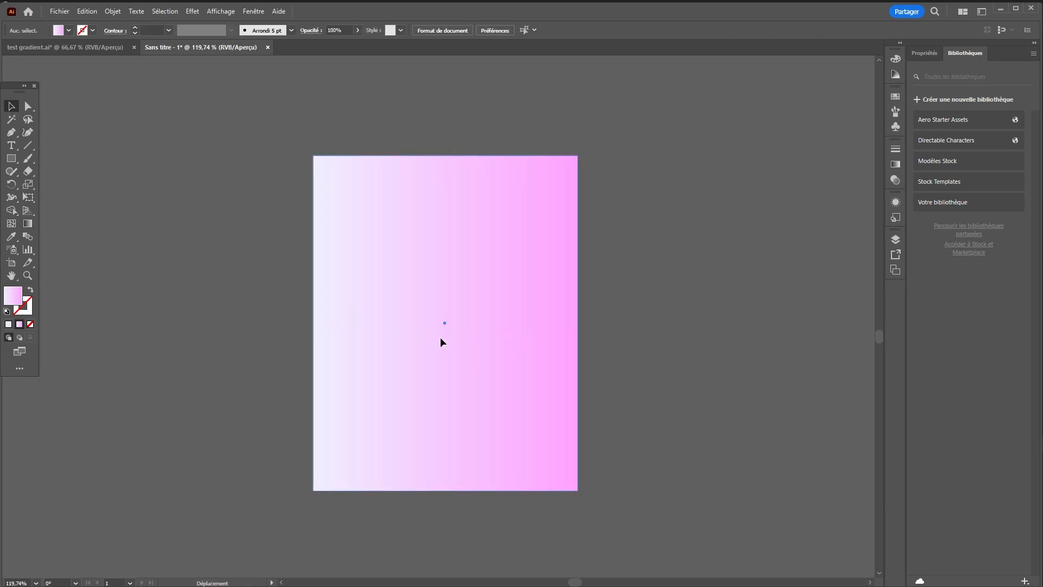
# Step: Move the gradient rectangle to the right and draw an ellipse about 112 × 142 mm that fills its bounds
pyautogui.moveTo(442, 342); pyautogui.dragTo(550, 340)
pyautogui.click(355, 326)
pyautogui.click(11, 158)
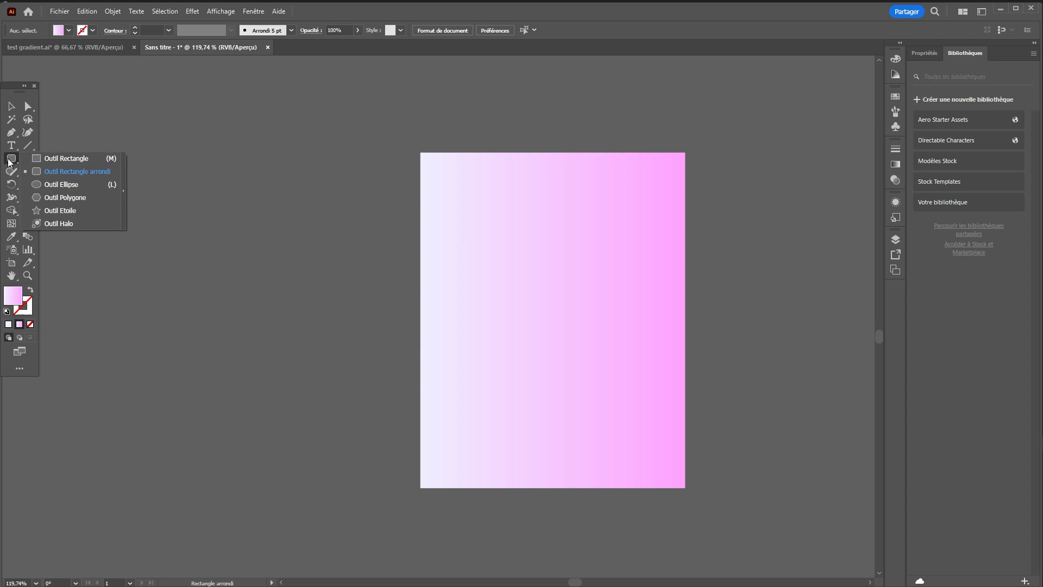
pyautogui.click(48, 185)
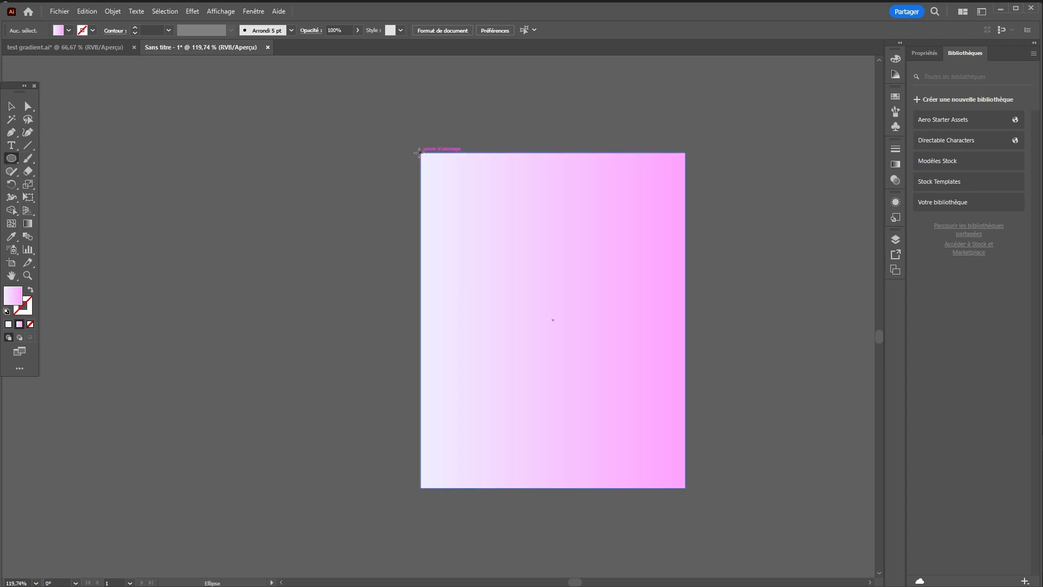
pyautogui.moveTo(422, 154); pyautogui.dragTo(686, 487)
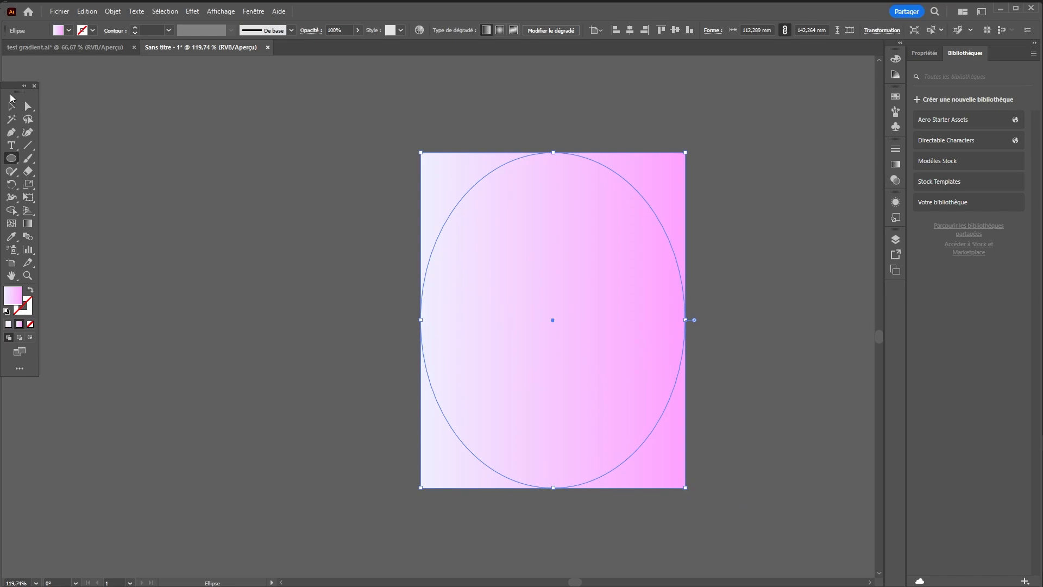
# Step: Try a radial gradient on the ellipse, and replace it with a freeform gradient using points
pyautogui.press('v')
pyautogui.click(156, 142)
pyautogui.click(535, 245)
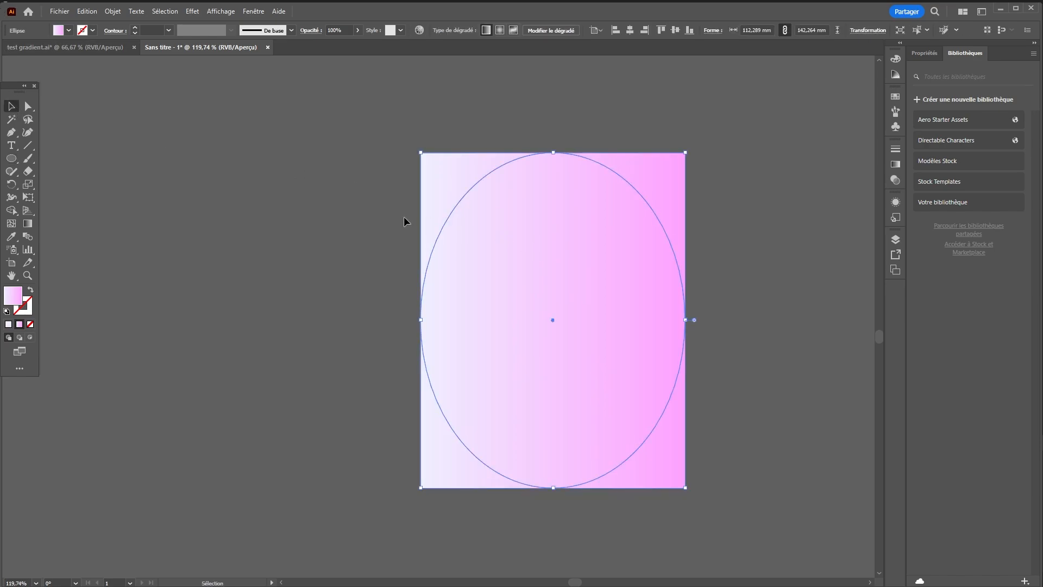
pyautogui.click(344, 216)
pyautogui.click(566, 242)
pyautogui.click(500, 30)
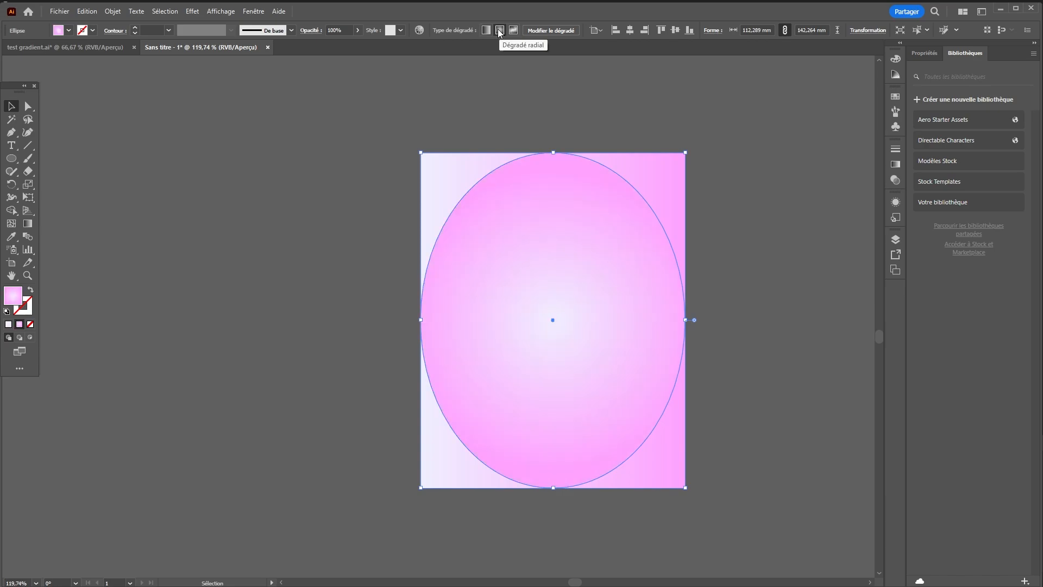
pyautogui.click(514, 31)
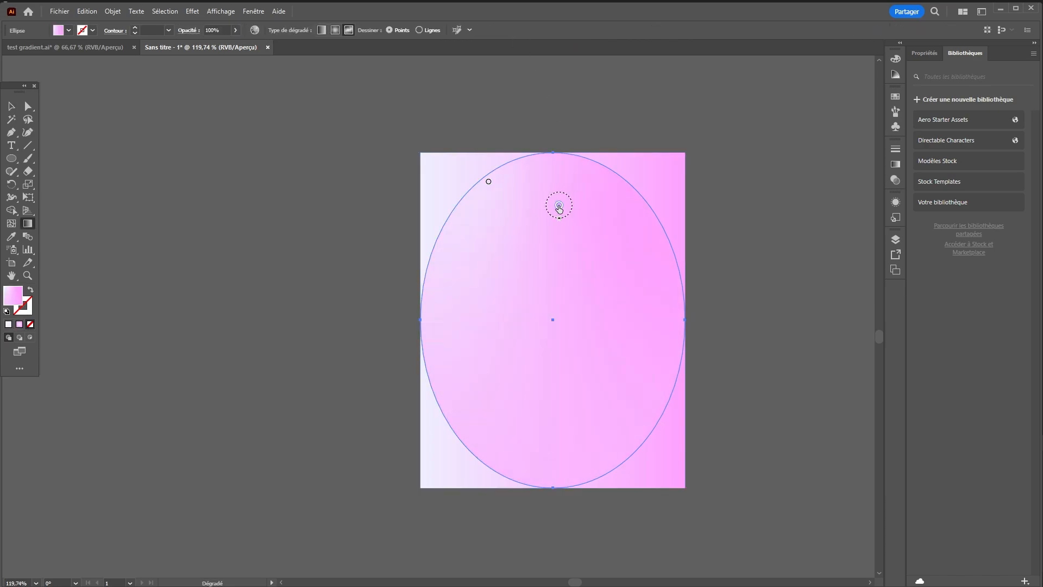
# Step: Move the ellipse's upper gradient point toward the upper-right edge and add points in its lower-left area and near its centre
pyautogui.moveTo(558, 206); pyautogui.dragTo(623, 251)
pyautogui.click(505, 389)
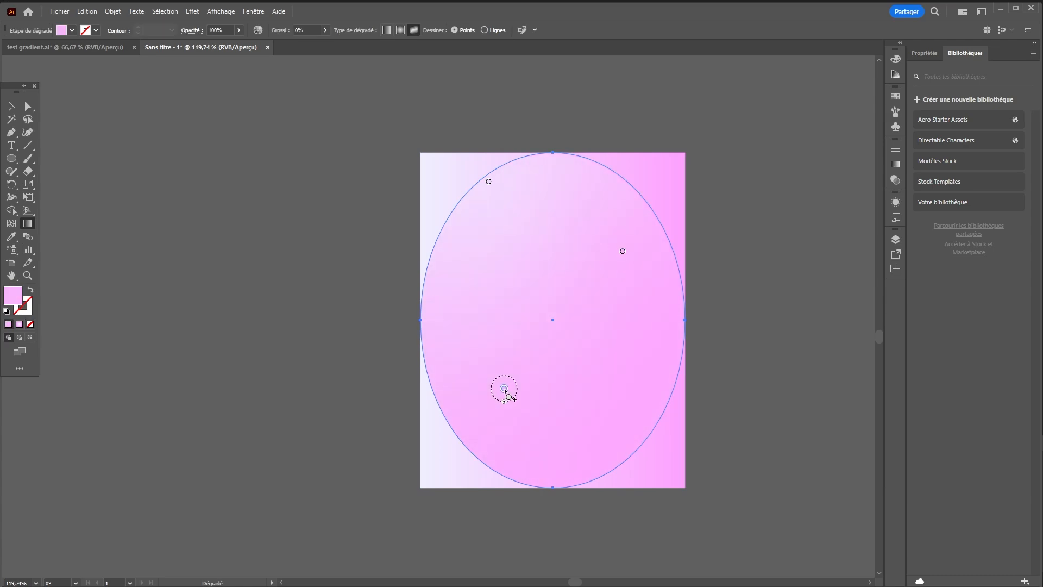
pyautogui.click(565, 296)
# Step: Recolour the central gradient point to a pale tint and set the ellipse's upper-left point to F0EFFF
pyautogui.doubleClick(566, 296)
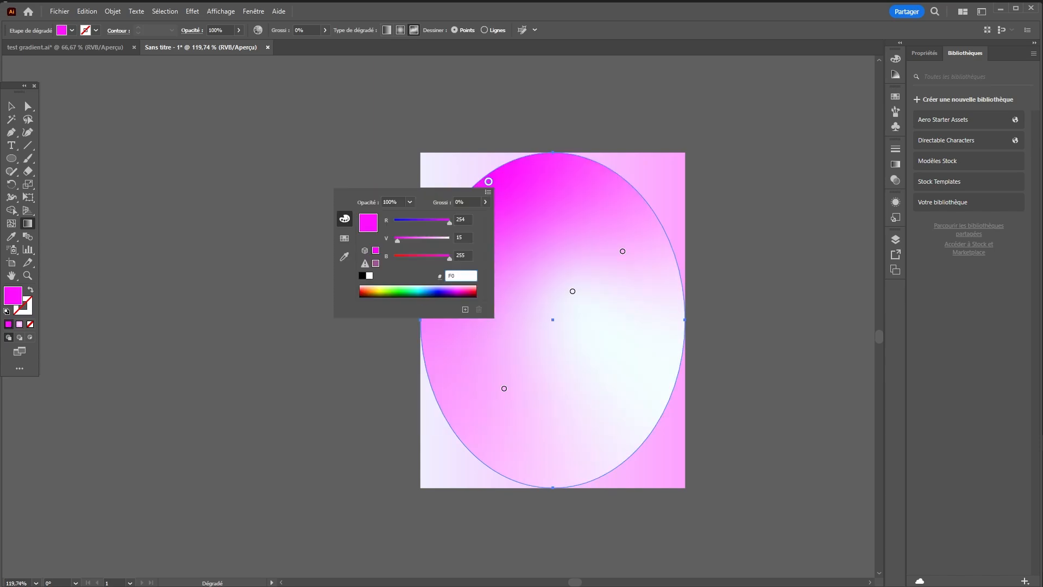
pyautogui.write('F0EFFF')
pyautogui.press('Return')
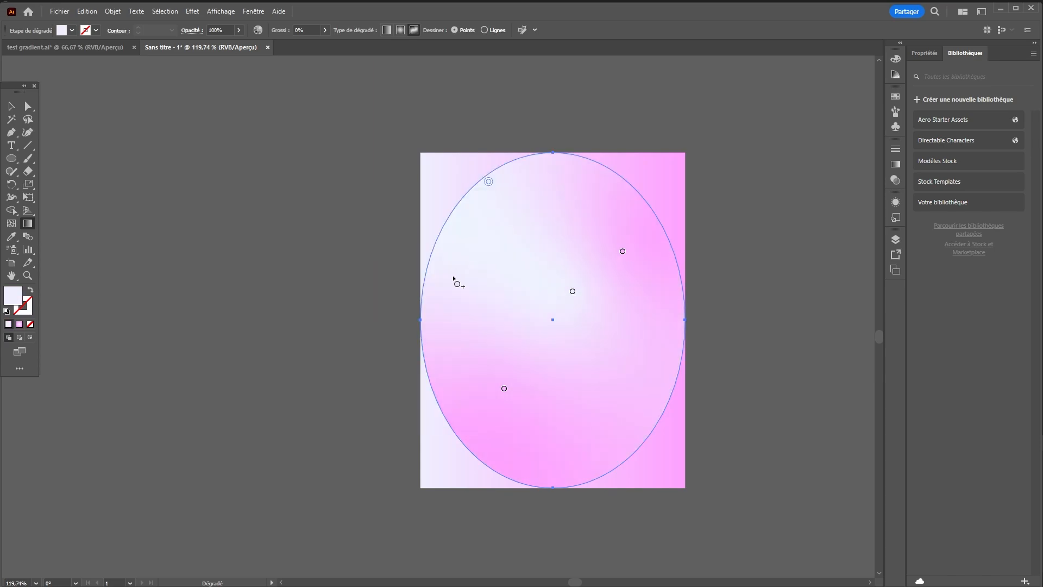
pyautogui.click(11, 107)
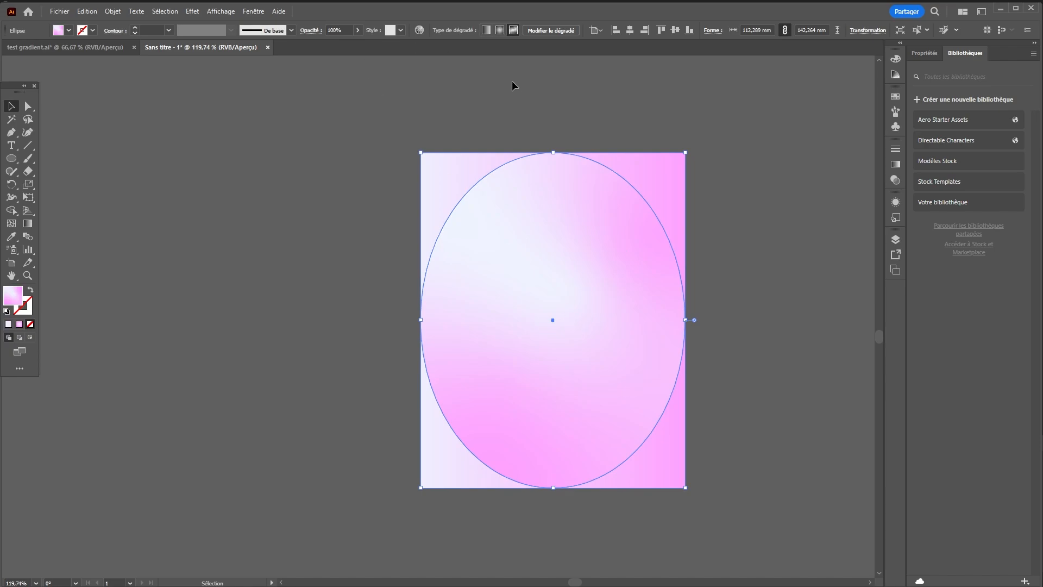
# Step: Shift the ellipse's central gradient point down and to the right, move the upper-left point inward, and deselect the ellipse
pyautogui.press('g')
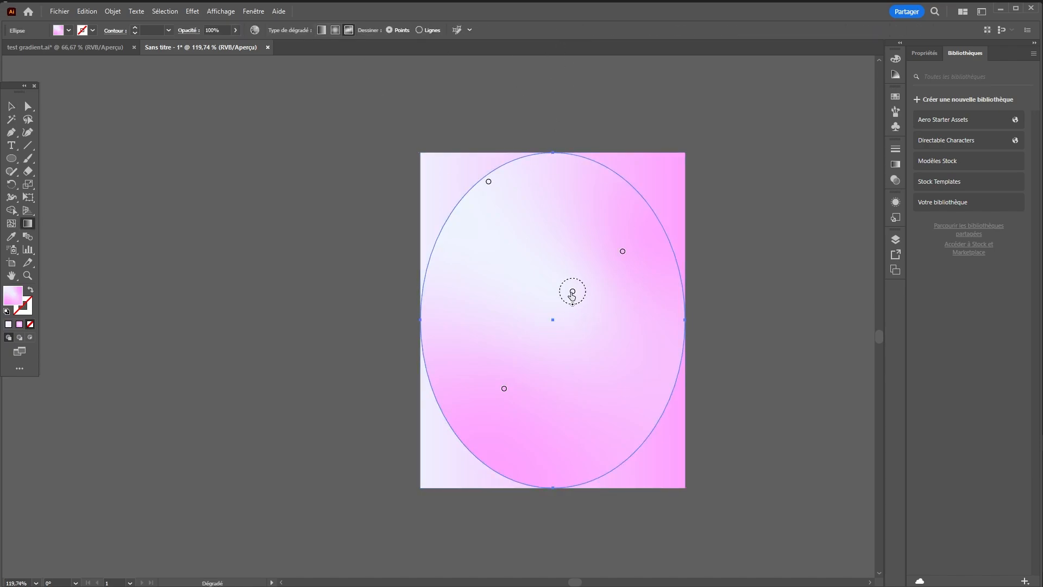
pyautogui.moveTo(573, 293); pyautogui.dragTo(595, 309)
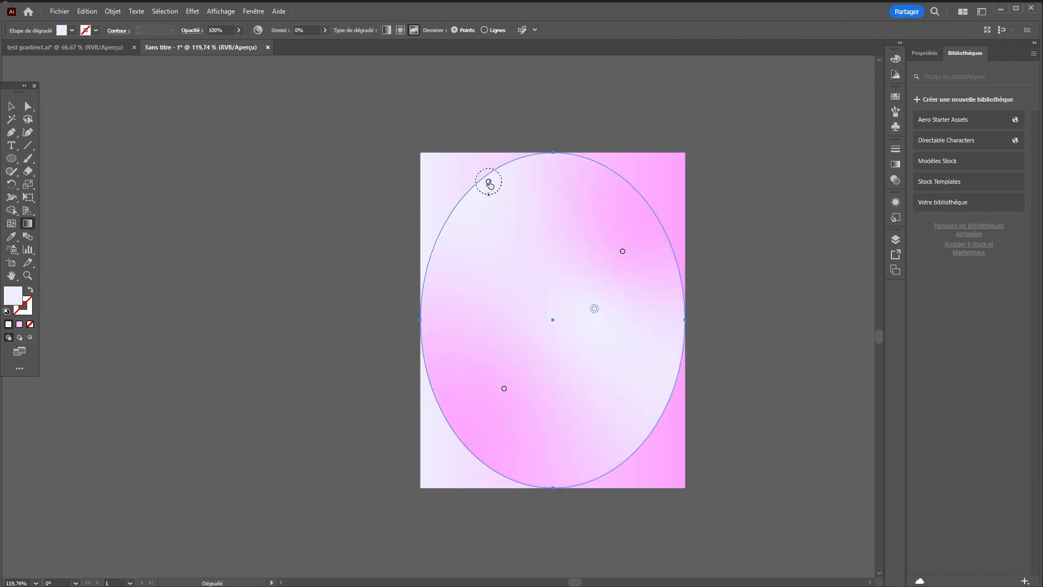
pyautogui.moveTo(488, 182); pyautogui.dragTo(508, 227)
pyautogui.press('v')
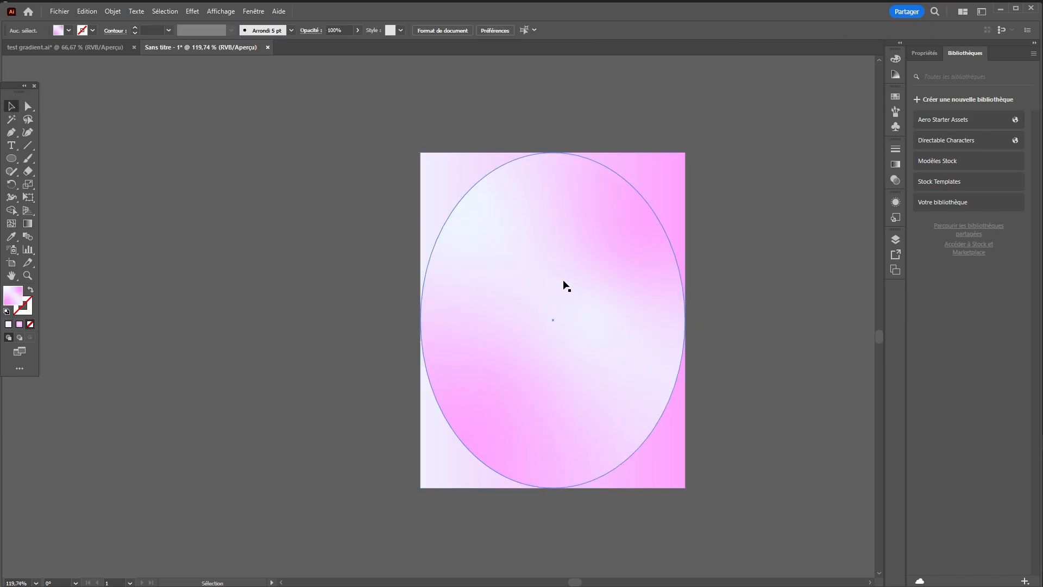
# Step: Duplicate the gradient rectangle with its ellipse directly beside the original and narrow the left-hand pair to about half its width
pyautogui.moveTo(563, 284)
pyautogui.mouseDown()
pyautogui.moveTo(289, 266)
pyautogui.moveTo(269, 284)
pyautogui.moveTo(580, 293)
pyautogui.mouseUp()
pyautogui.click(350, 147)
pyautogui.click(393, 308)
pyautogui.press('space')
pyautogui.moveTo(292, 284); pyautogui.dragTo(457, 285)
pyautogui.moveTo(715, 324); pyautogui.dragTo(447, 317)
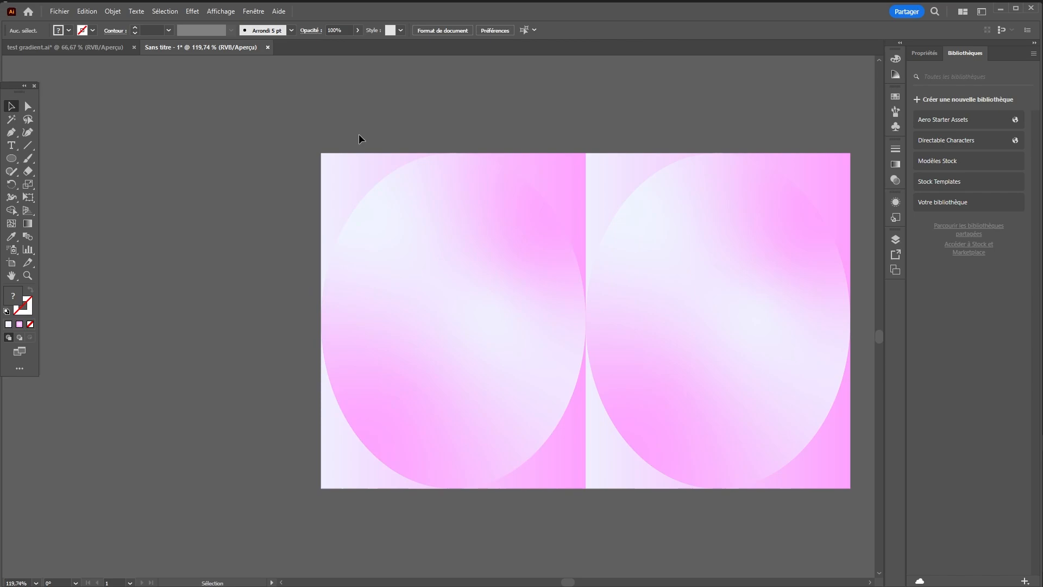
pyautogui.moveTo(319, 321); pyautogui.dragTo(458, 324)
pyautogui.click(455, 302)
# Step: Try extending the row leftward with two plain gradient rectangles, the outer one about half as wide, and delete both copies
pyautogui.moveTo(468, 172); pyautogui.dragTo(339, 172)
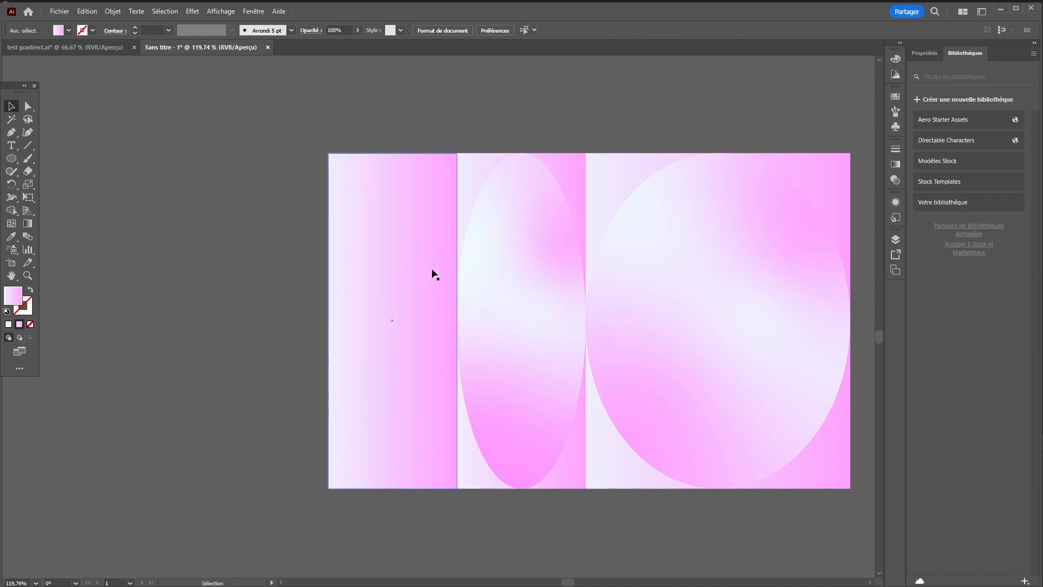
pyautogui.moveTo(433, 275); pyautogui.dragTo(297, 282)
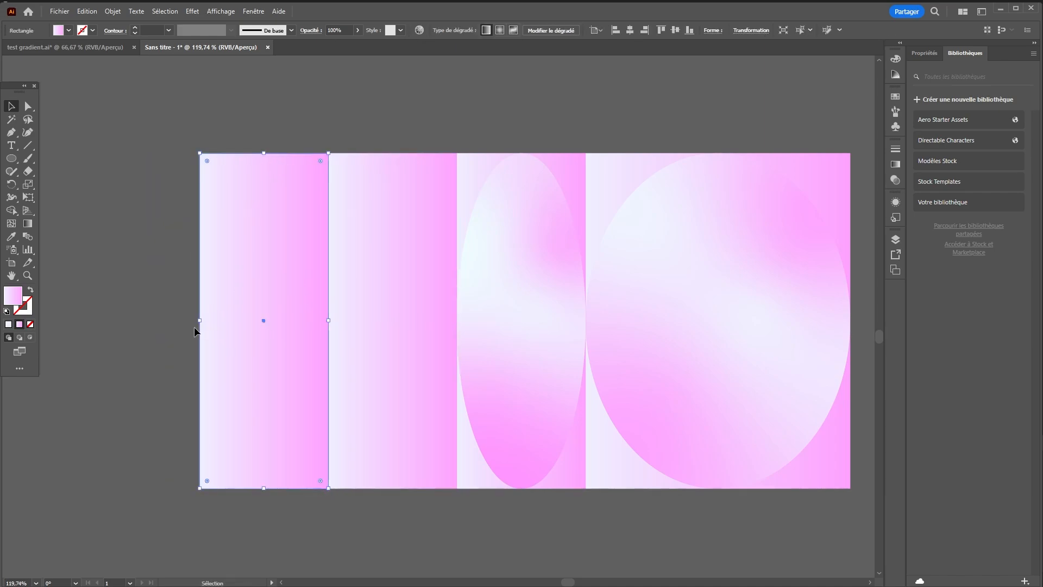
pyautogui.moveTo(200, 320); pyautogui.dragTo(269, 321)
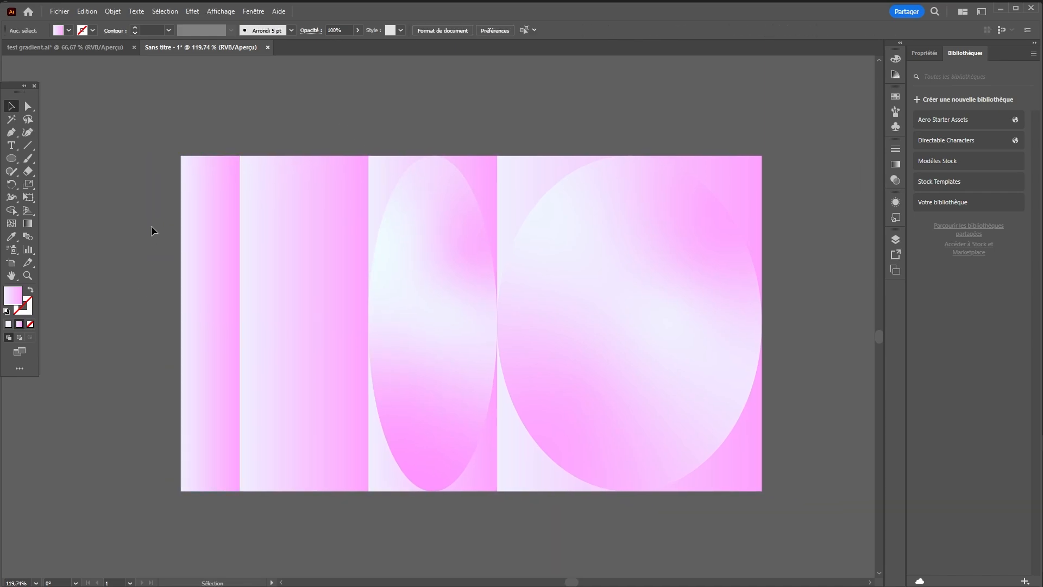
pyautogui.moveTo(123, 141); pyautogui.dragTo(302, 262)
pyautogui.press('Delete')
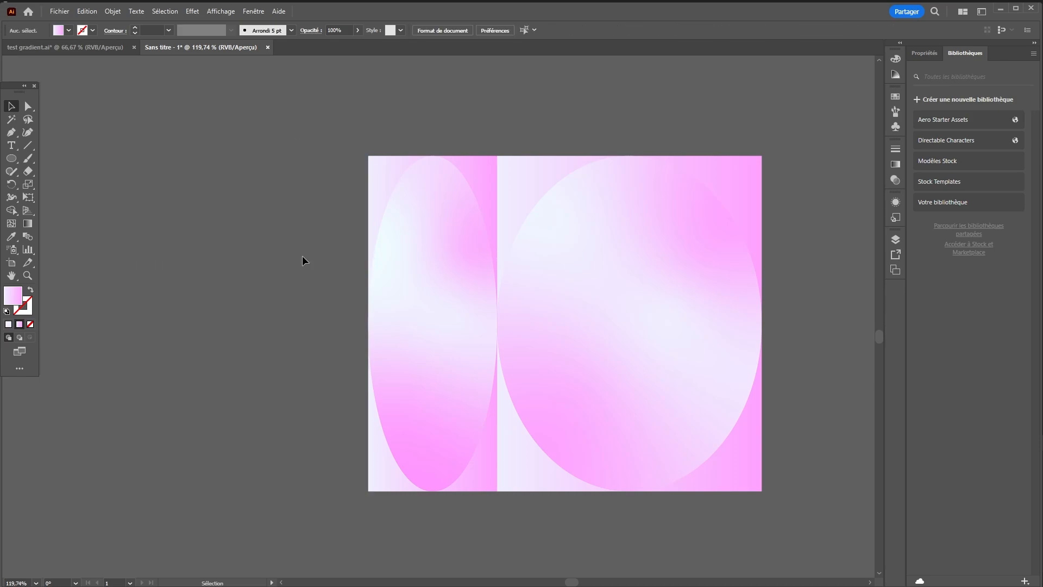
# Step: Delete the narrow ellipse and move its background rectangle left, clear of the large gradient artwork
pyautogui.click(418, 342)
pyautogui.press('Delete')
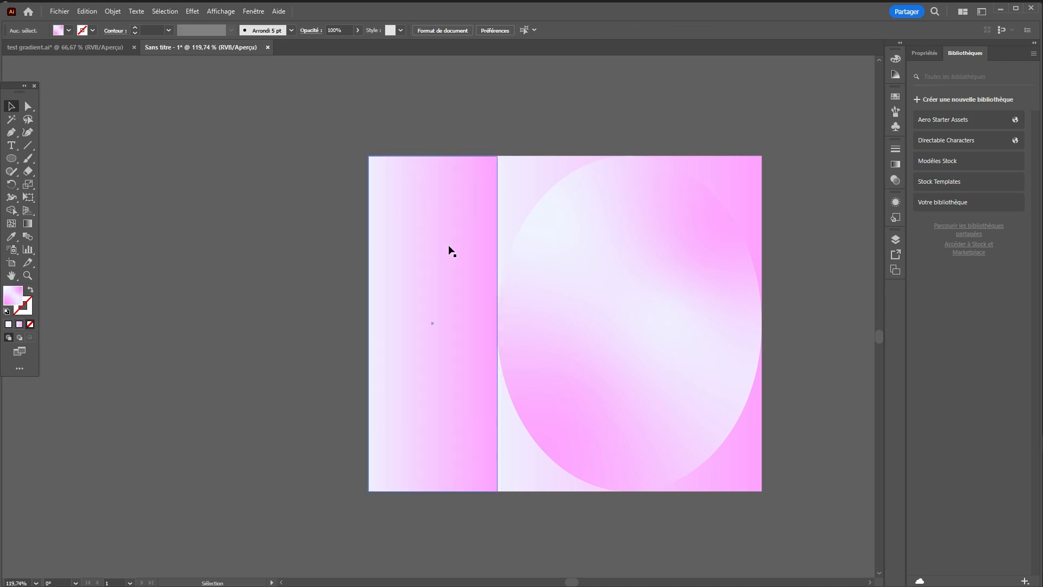
pyautogui.moveTo(395, 249); pyautogui.dragTo(320, 247)
# Step: Export the large gradient rectangle together with its ellipse as a PNG at 4x scale
pyautogui.moveTo(535, 146); pyautogui.dragTo(686, 399)
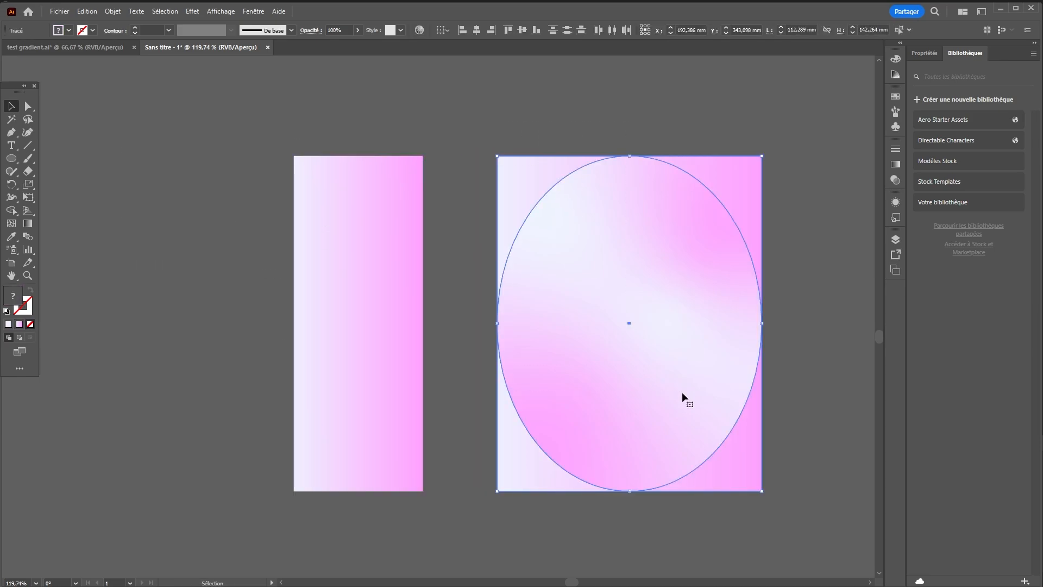
pyautogui.click(60, 11)
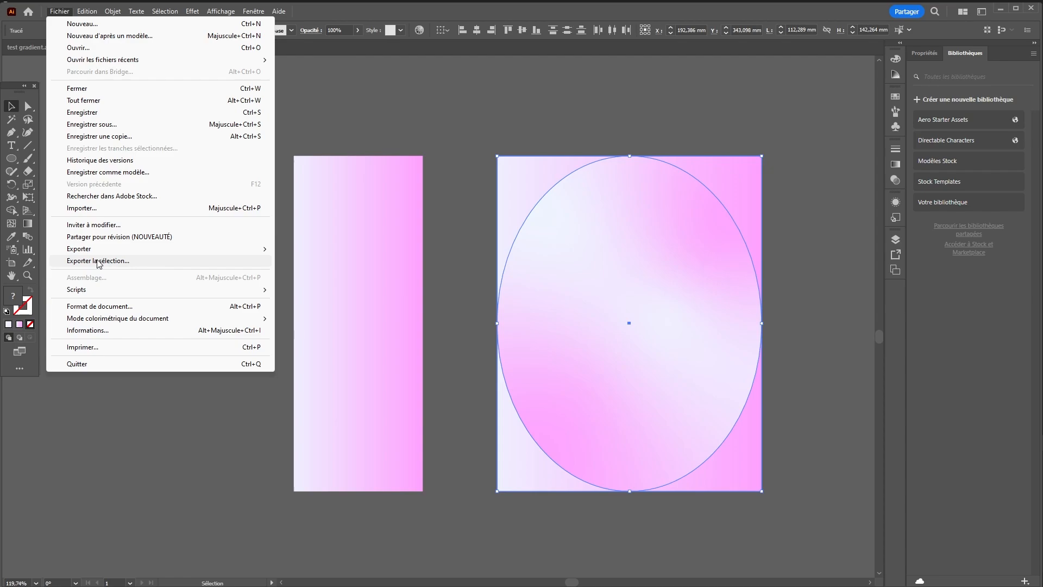
pyautogui.click(98, 262)
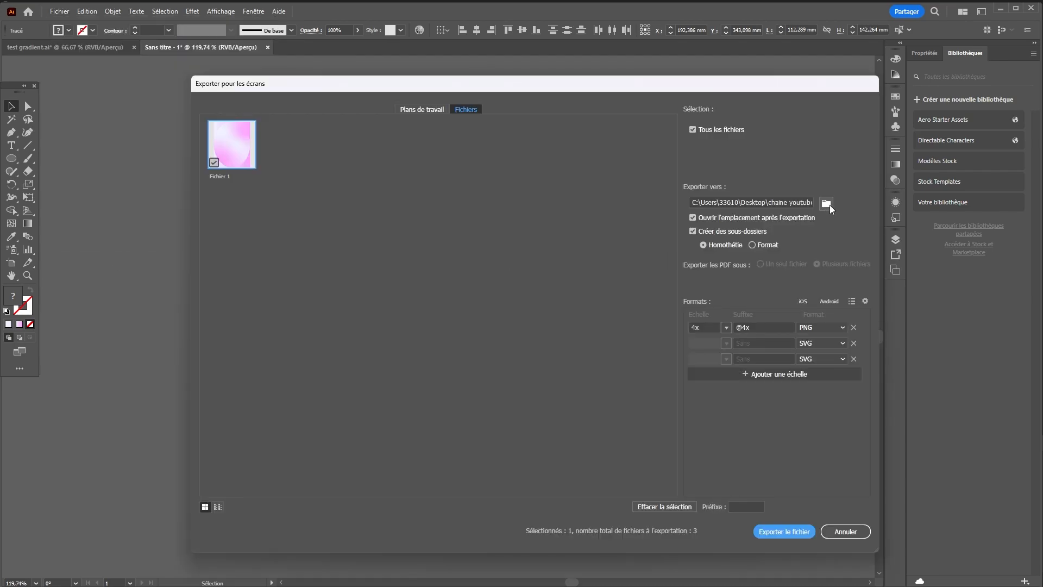
pyautogui.click(783, 531)
pyautogui.click(755, 408)
# Step: Export the narrow gradient rectangle as a 4x PNG named "rectangle"
pyautogui.moveTo(193, 190); pyautogui.dragTo(398, 316)
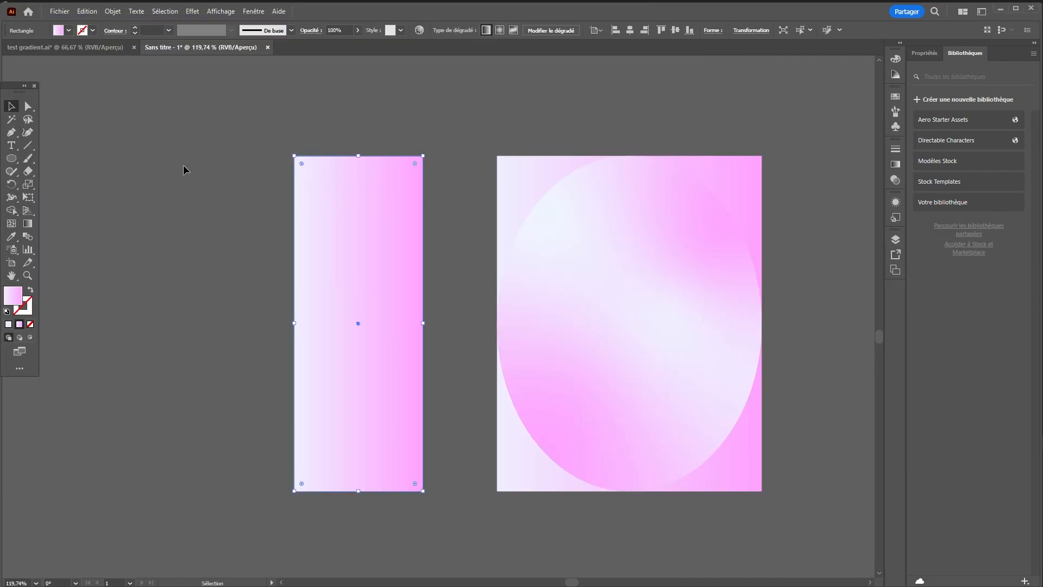
pyautogui.click(56, 12)
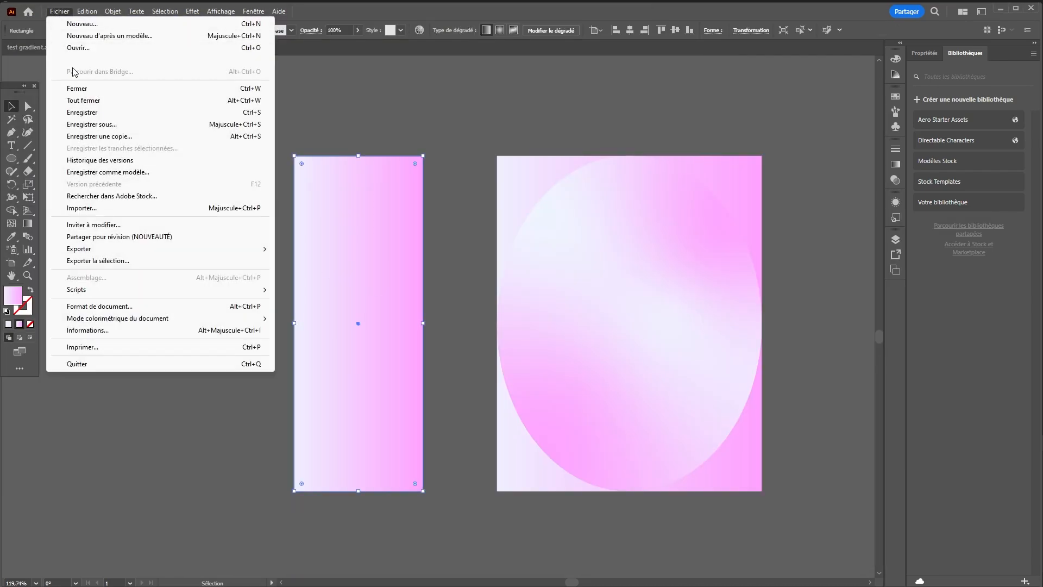
pyautogui.click(129, 262)
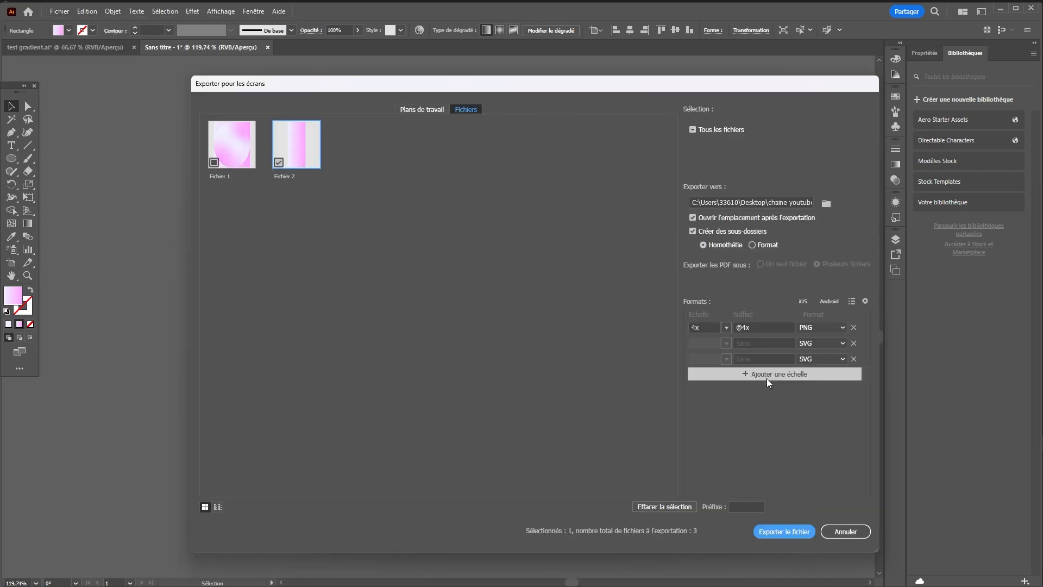
pyautogui.doubleClick(294, 177)
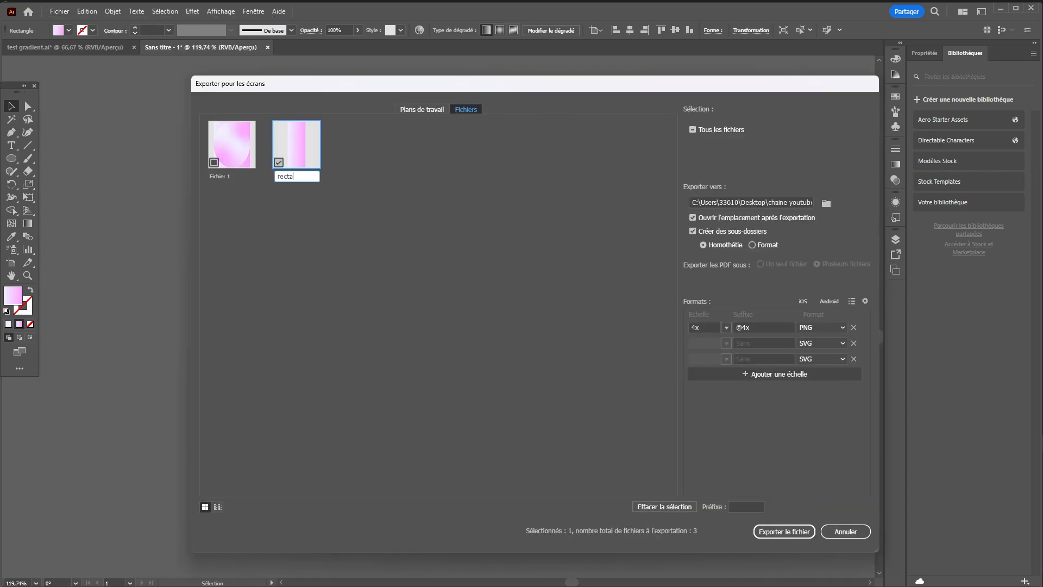
pyautogui.write('rectangle')
pyautogui.press('Return')
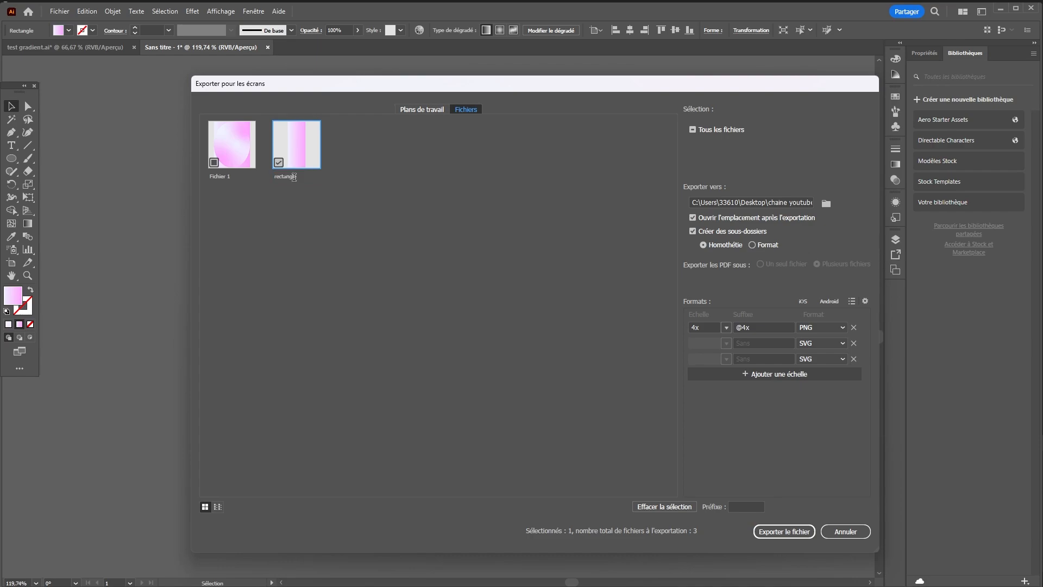
pyautogui.click(784, 531)
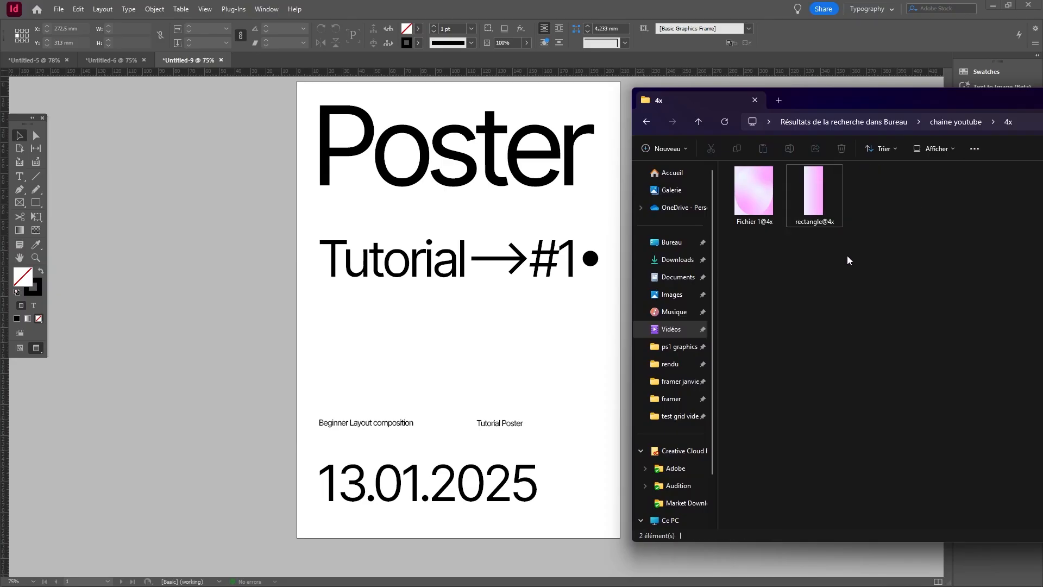
# Step: Check the two exported gradient images in the 4x folder, and view the InDesign poster with and without its grid
pyautogui.moveTo(815, 102); pyautogui.dragTo(822, 95)
pyautogui.moveTo(852, 261); pyautogui.dragTo(731, 181)
pyautogui.click(760, 199)
pyautogui.click(759, 197)
pyautogui.moveTo(869, 283); pyautogui.dragTo(758, 187)
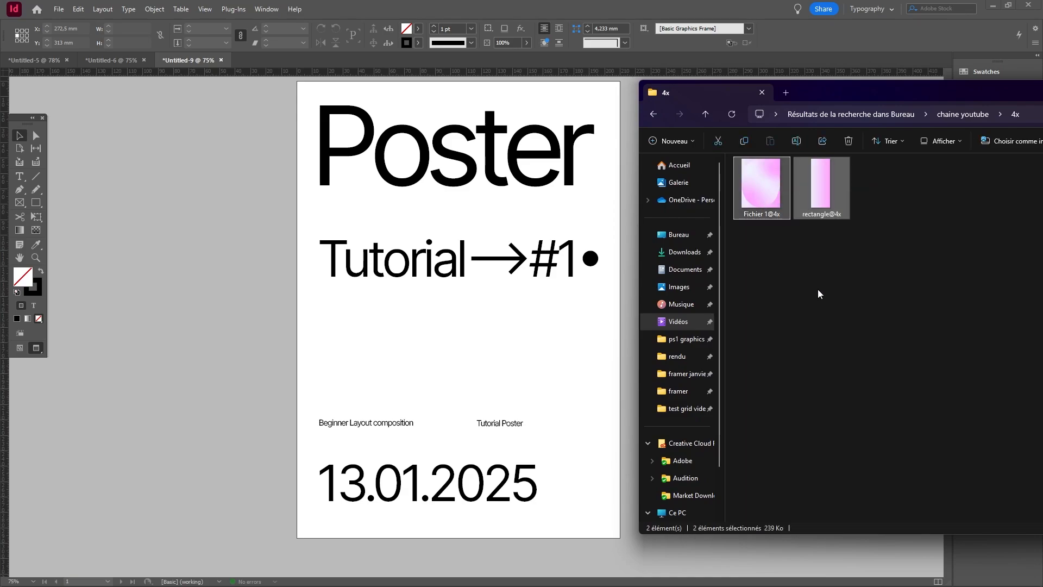
pyautogui.moveTo(855, 263); pyautogui.dragTo(758, 188)
pyautogui.click(423, 328)
pyautogui.press('w')
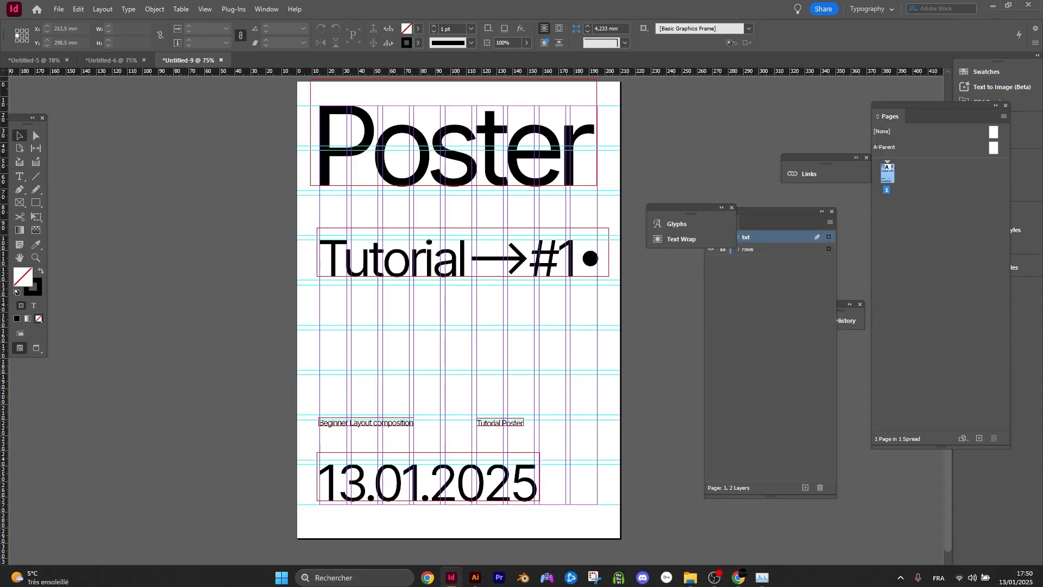
pyautogui.press('w')
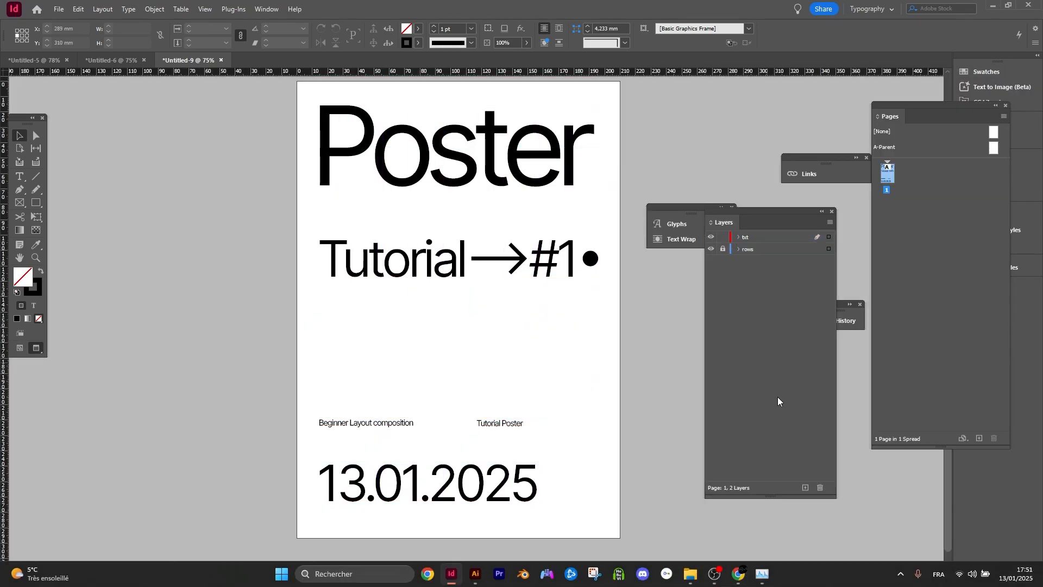
# Step: Add a layer named Colors and place it between the txt and rows layers
pyautogui.click(806, 487)
pyautogui.doubleClick(753, 241)
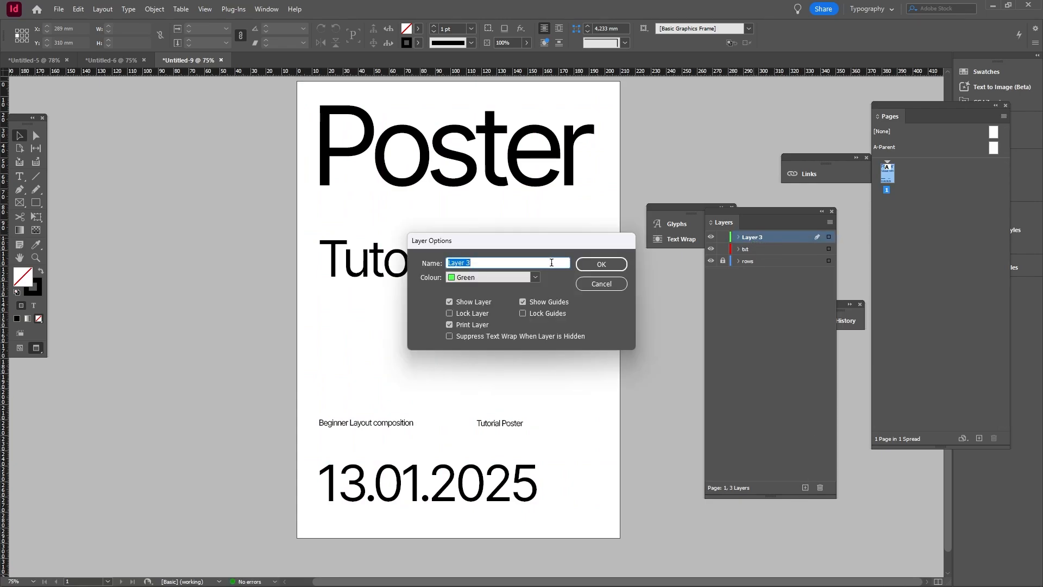
pyautogui.press('Return')
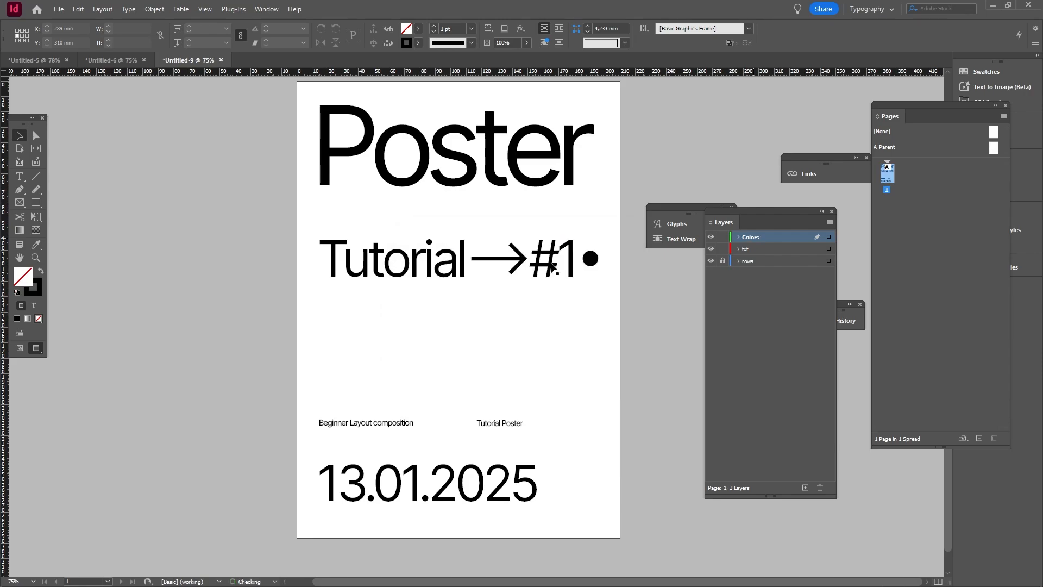
pyautogui.moveTo(765, 237); pyautogui.dragTo(763, 256)
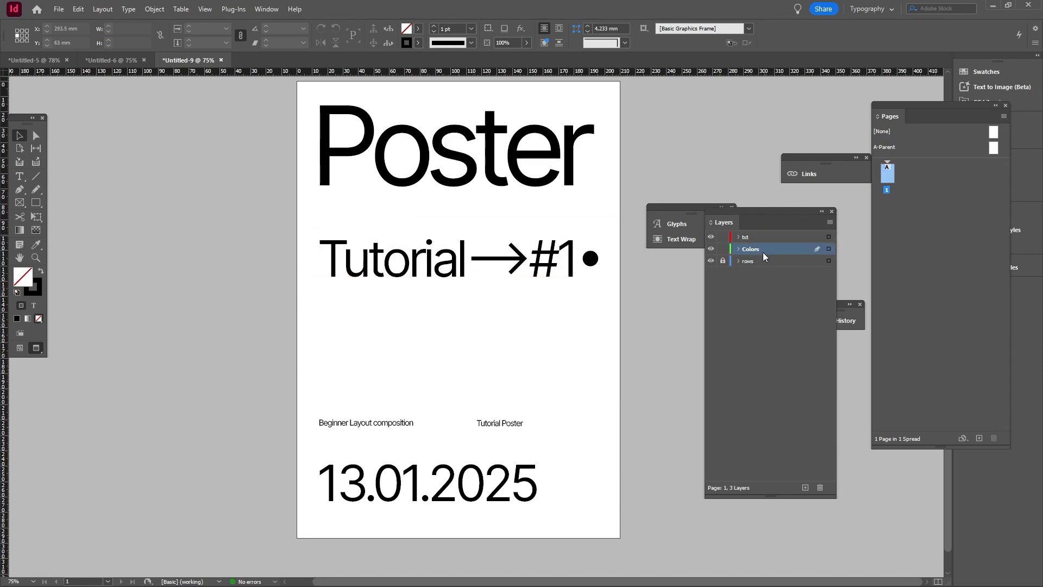
pyautogui.moveTo(690, 575)
pyautogui.click(647, 518)
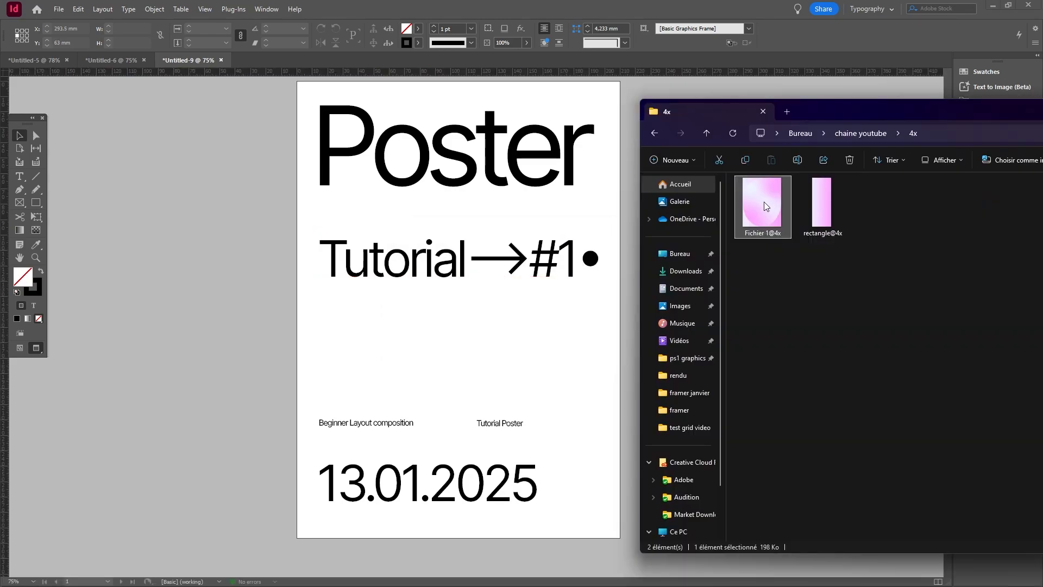
pyautogui.moveTo(764, 201); pyautogui.dragTo(154, 353)
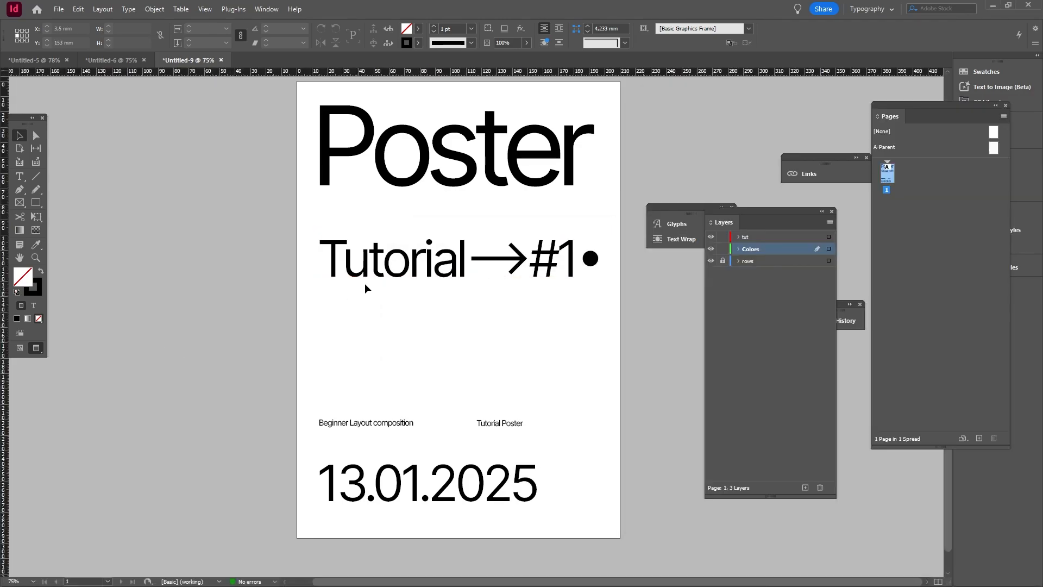
# Step: Set the document's transparency blend space to Document RGB
pyautogui.click(80, 9)
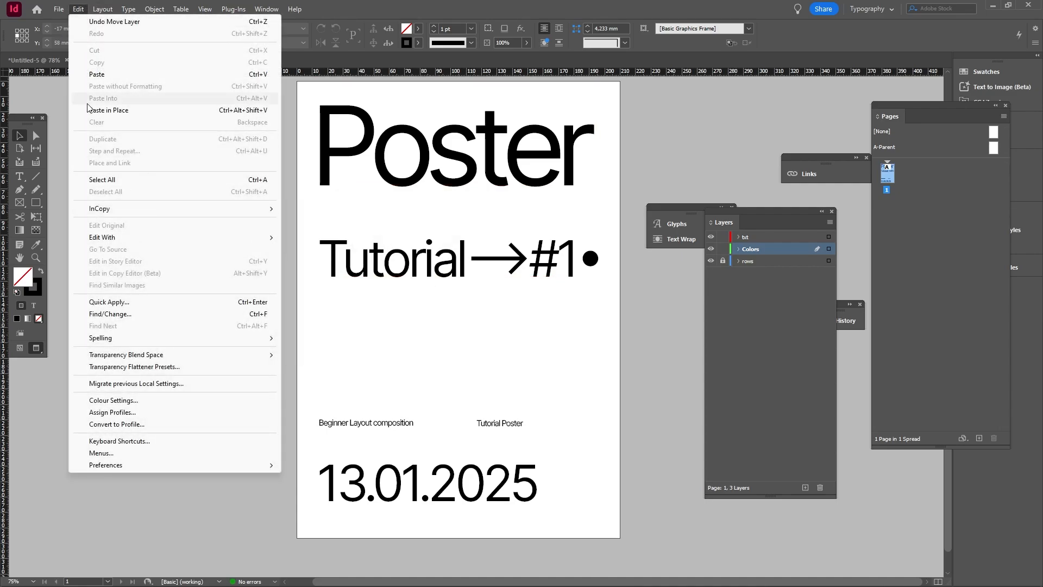
pyautogui.moveTo(132, 356)
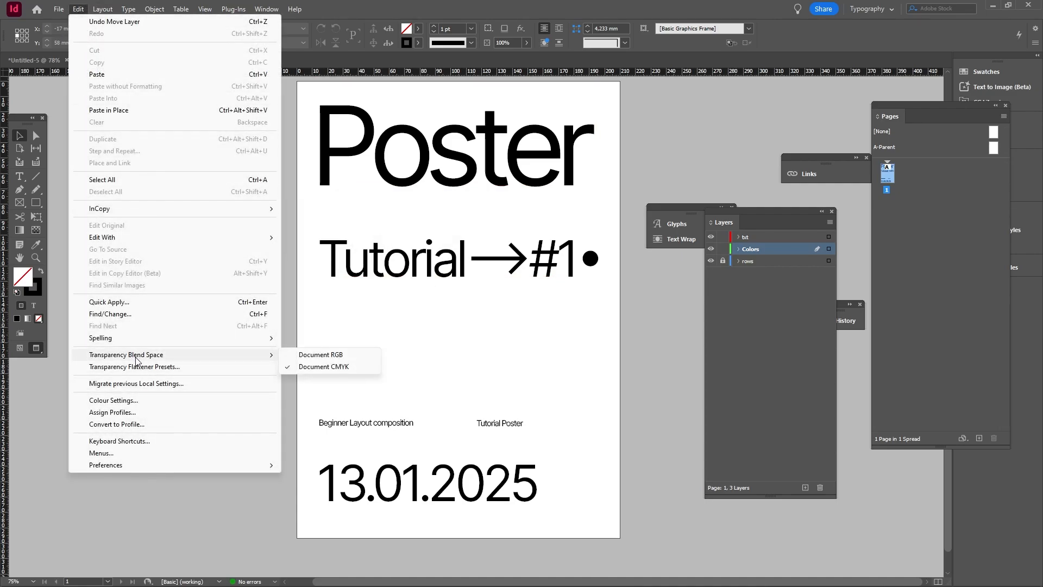
pyautogui.click(329, 356)
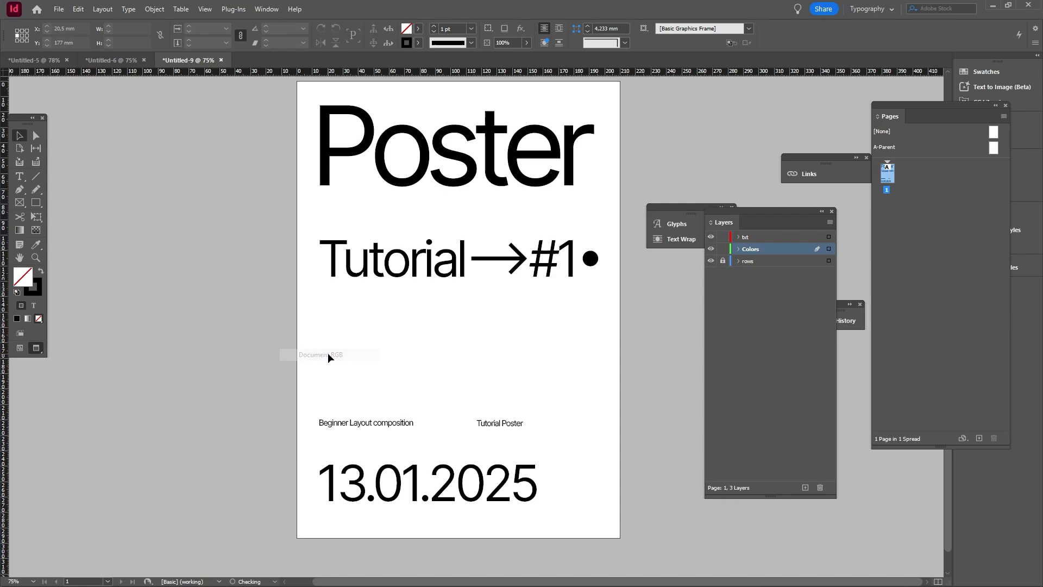
# Step: Show the poster's grid guides and lock the txt layer, keeping Colors as the active layer
pyautogui.press('w')
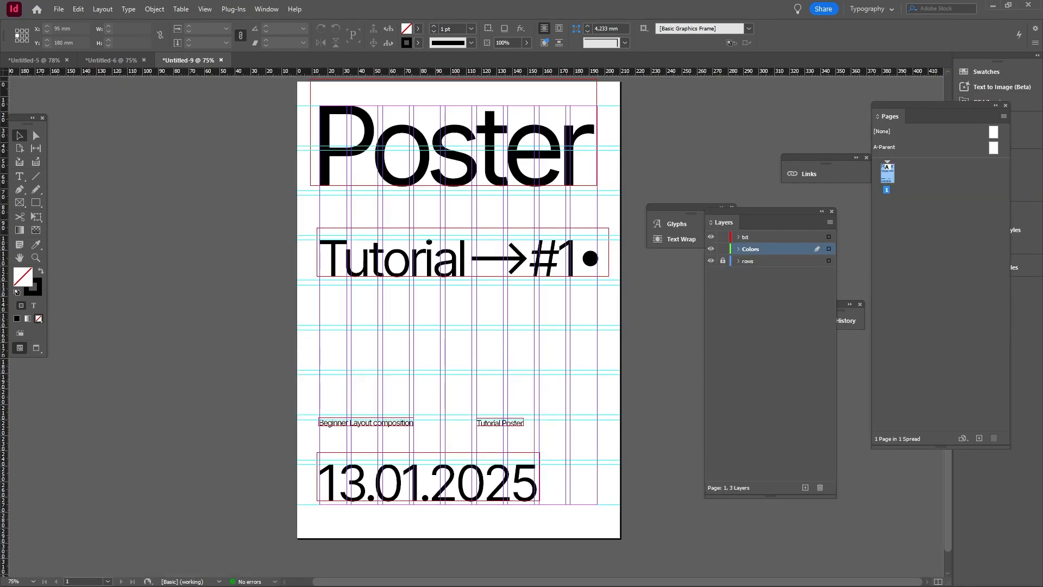
pyautogui.moveTo(691, 575)
pyautogui.click(541, 535)
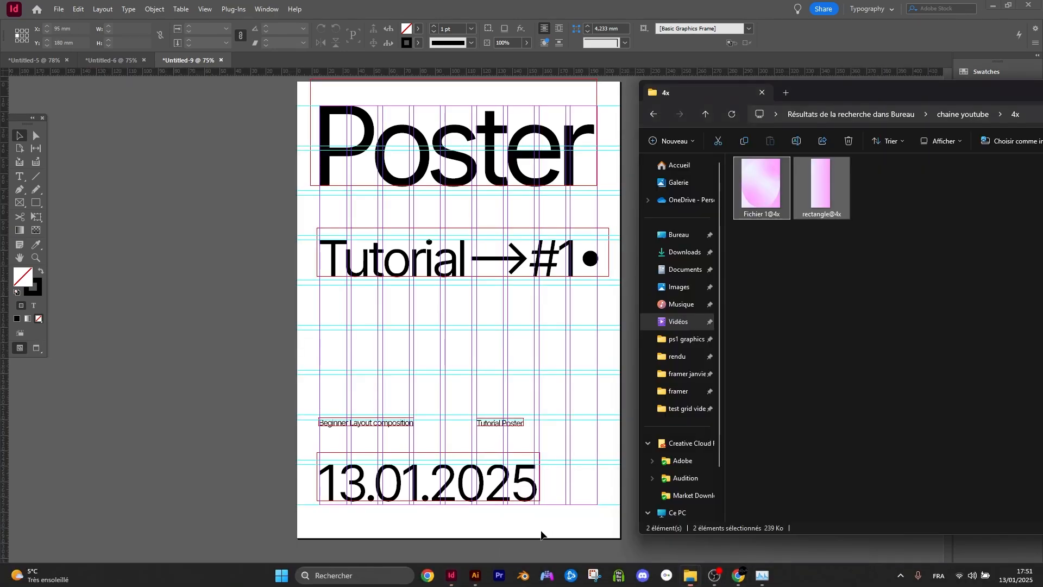
pyautogui.click(791, 216)
pyautogui.click(514, 352)
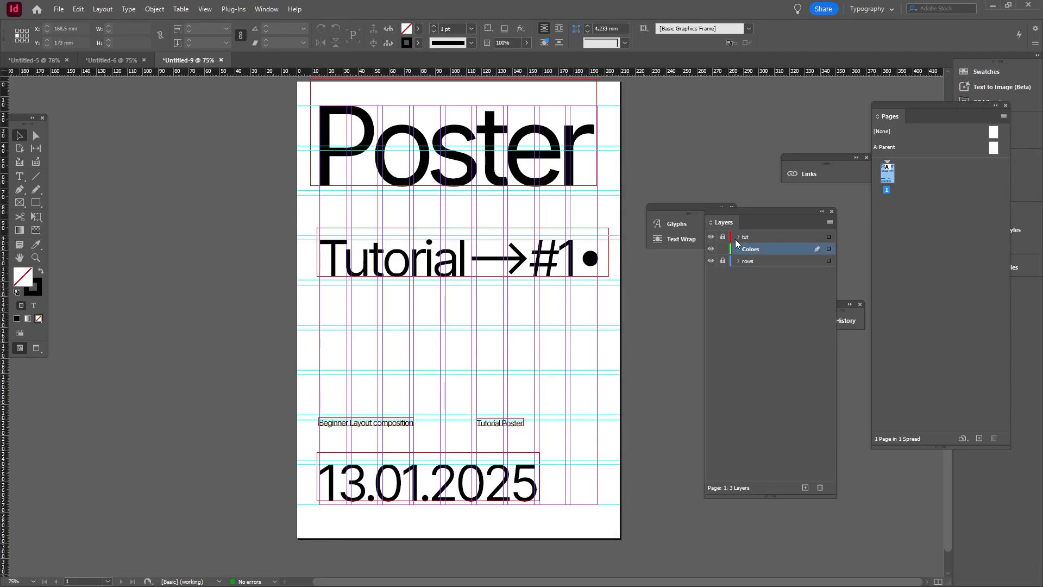
# Step: Place the Fichier 1@4x gradient image from the 4x folder behind the text, about 181 by 229 mm
pyautogui.moveTo(691, 575)
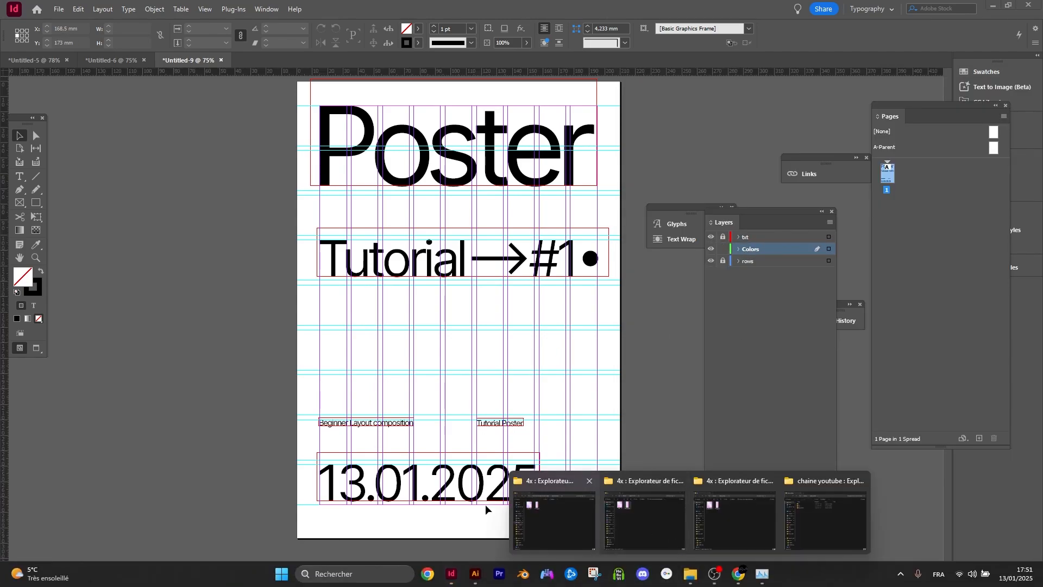
pyautogui.click(541, 530)
pyautogui.moveTo(760, 185); pyautogui.dragTo(593, 447)
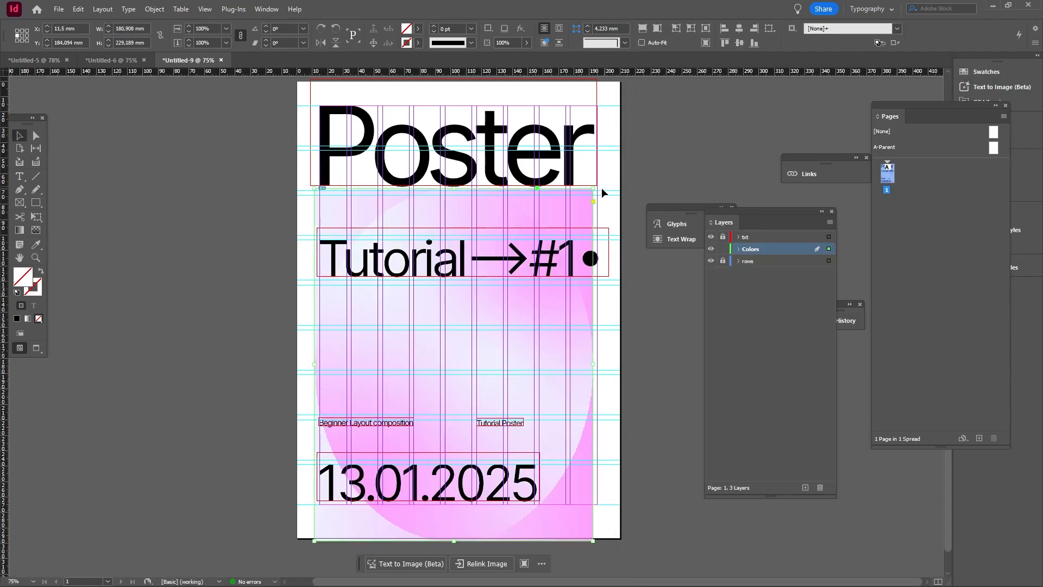
# Step: Rotate the placed gradient image 90° counter-clockwise, align it with the page's lower-left corner, and deselect it
pyautogui.moveTo(599, 188); pyautogui.dragTo(380, 228)
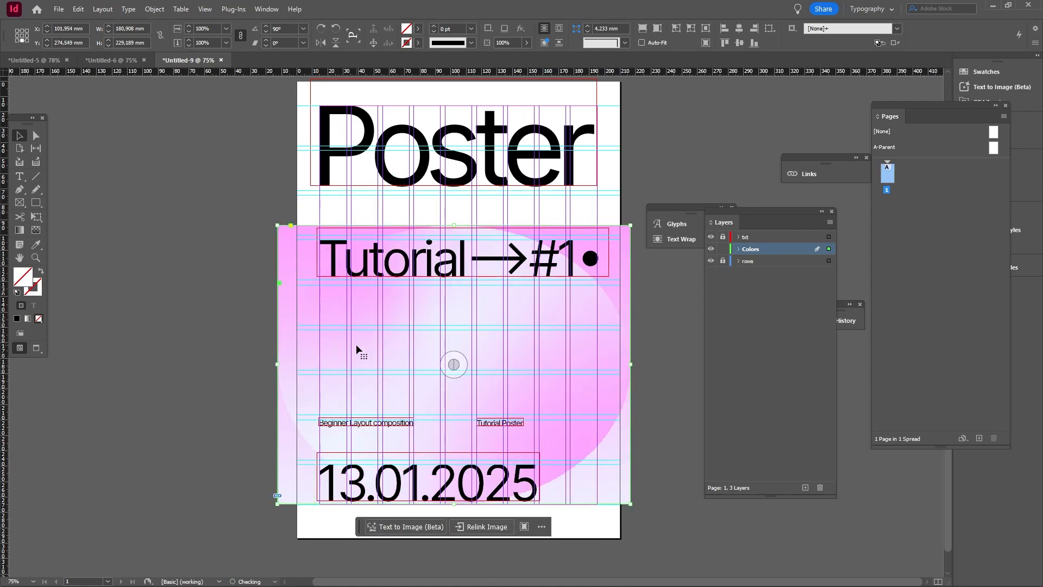
pyautogui.moveTo(357, 349); pyautogui.dragTo(379, 384)
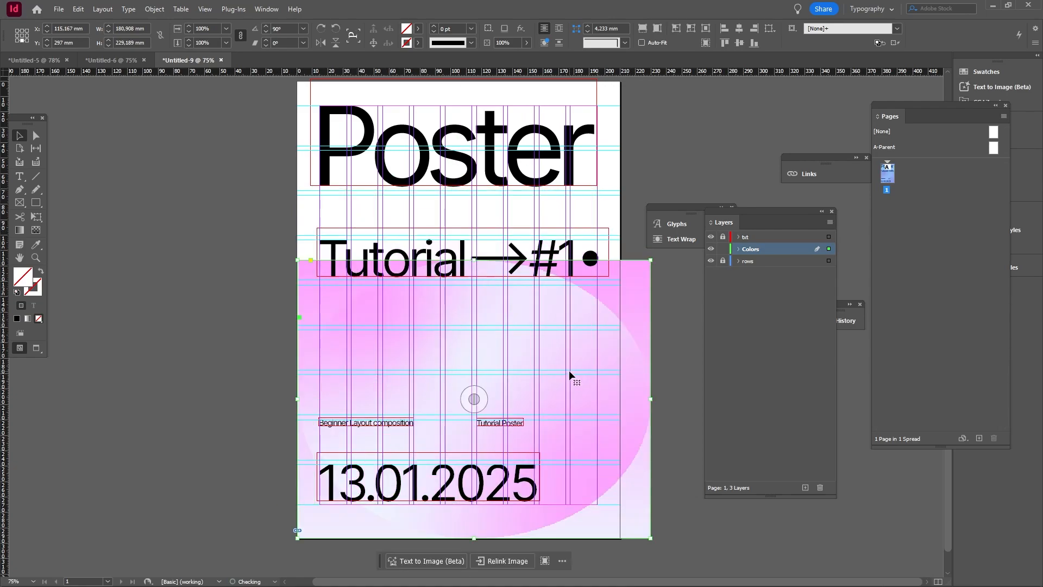
pyautogui.click(217, 214)
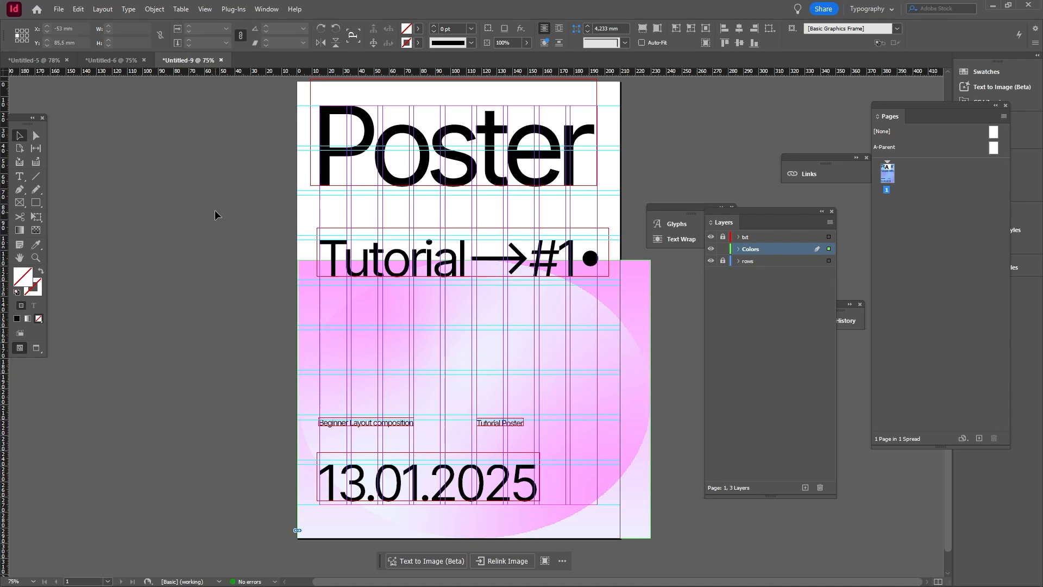
# Step: Set the document's display performance to High Quality Display
pyautogui.click(205, 9)
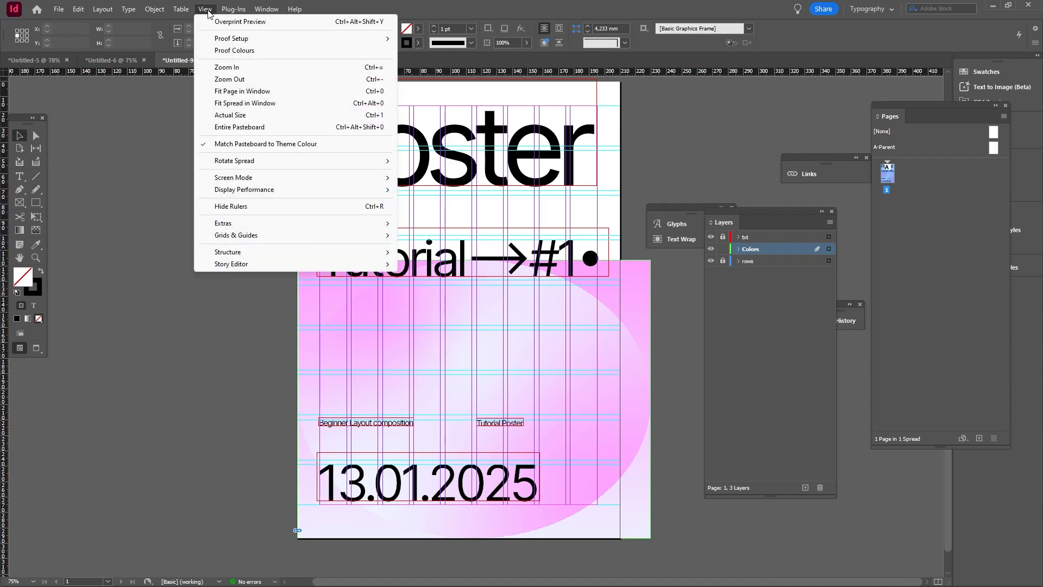
pyautogui.moveTo(278, 189)
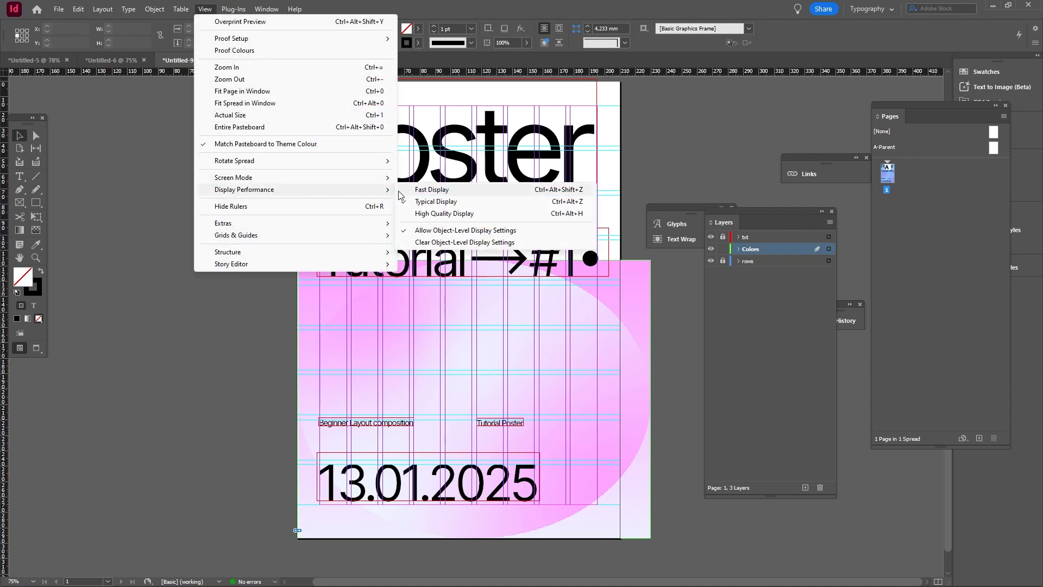
pyautogui.click(446, 213)
# Step: Squash the page-wide gradient image from its upper edge to about 137 mm high, keeping its lower edge on the page's bottom
pyautogui.hotkey('ctrl', '1')
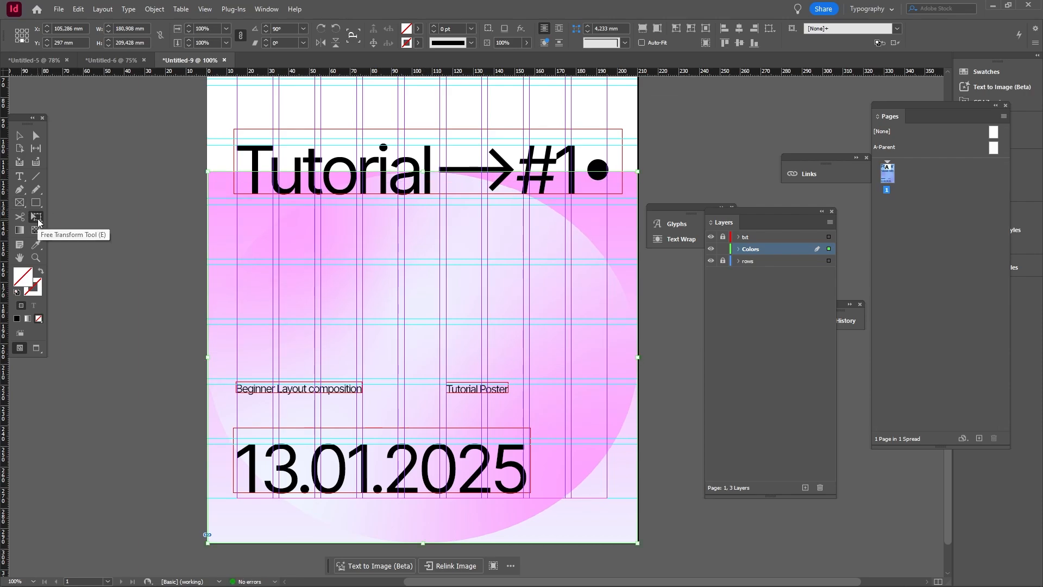
pyautogui.click(37, 217)
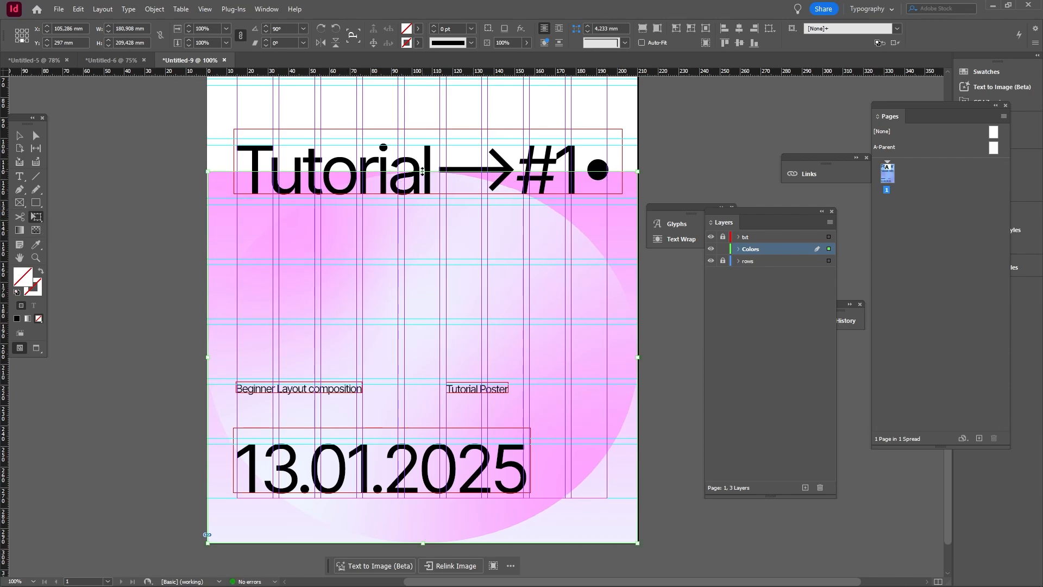
pyautogui.moveTo(422, 171); pyautogui.dragTo(421, 262)
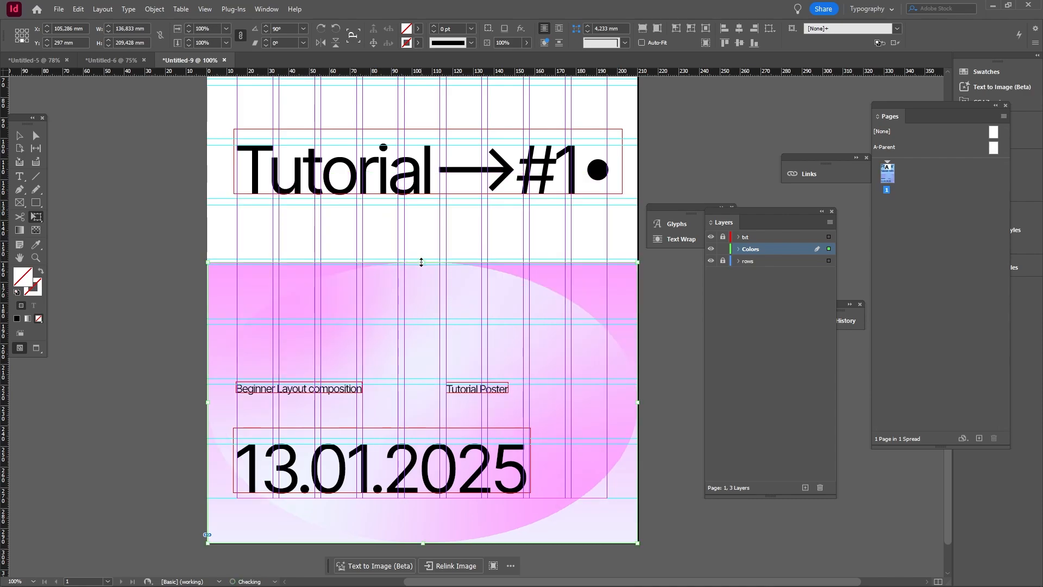
pyautogui.click(19, 136)
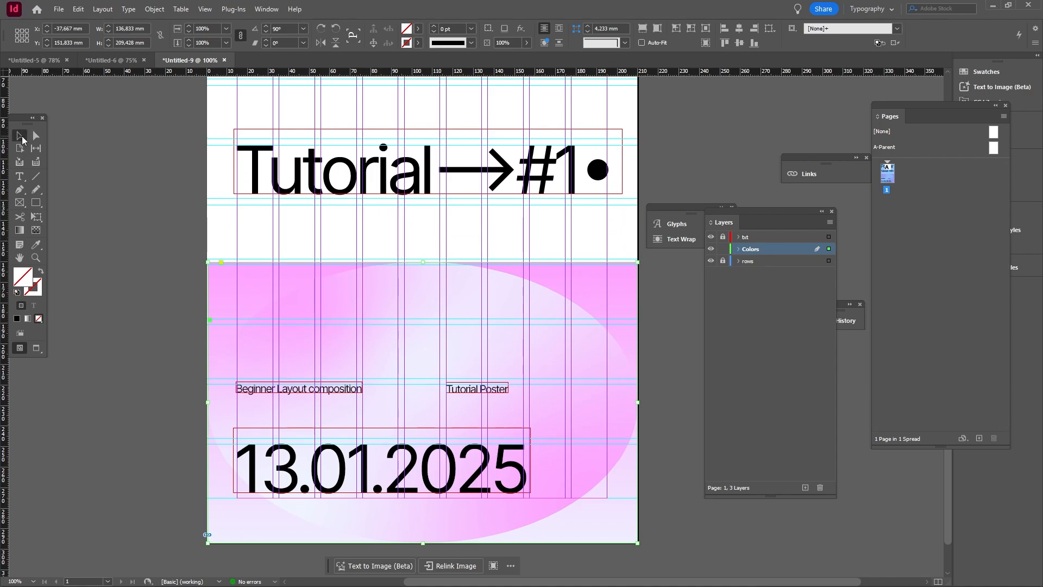
pyautogui.click(135, 215)
pyautogui.hotkey('ctrl', '-')
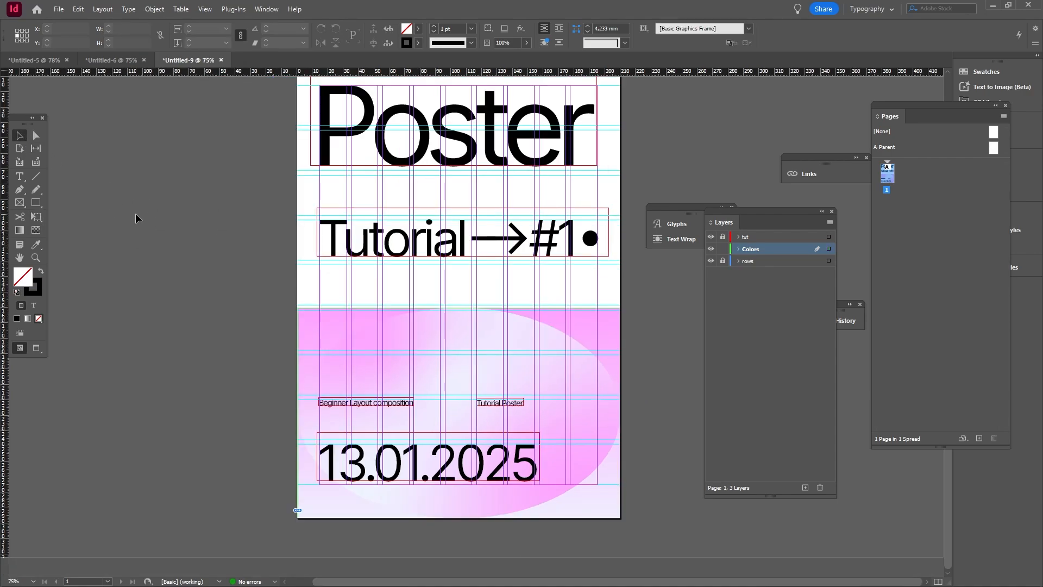
# Step: Rotate the squashed gradient image 180° in place at the bottom of the page and deselect it
pyautogui.click(620, 305)
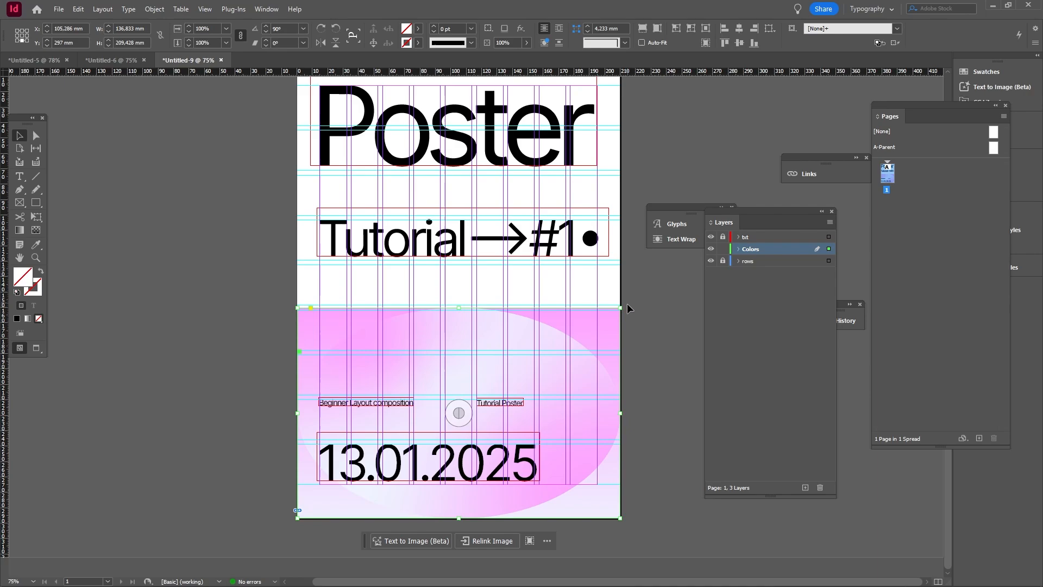
pyautogui.moveTo(625, 303); pyautogui.dragTo(279, 464)
pyautogui.click(128, 407)
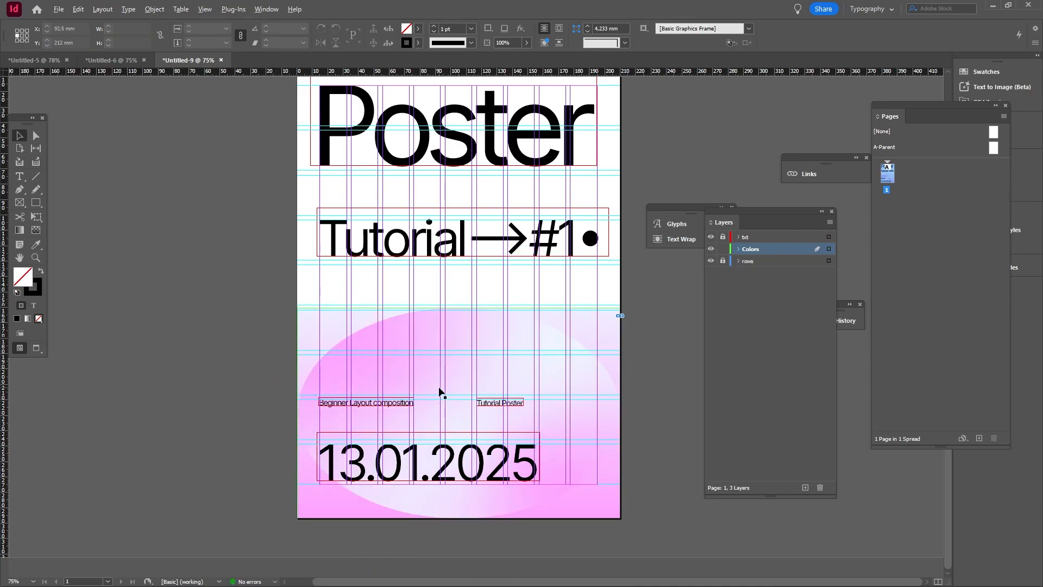
# Step: Duplicate the gradient image directly above the original so that their edges meet
pyautogui.moveTo(441, 391); pyautogui.dragTo(458, 175)
pyautogui.click(139, 261)
pyautogui.moveTo(253, 304); pyautogui.dragTo(265, 387)
# Step: Squash the upper gradient copy to about 87 mm high, with its upper edge on the row guide below the Poster title
pyautogui.hotkey('ctrl', '=')
pyautogui.hotkey('ctrl', '=')
pyautogui.click(169, 389)
pyautogui.scroll(3, 158, 372)
pyautogui.click(226, 334)
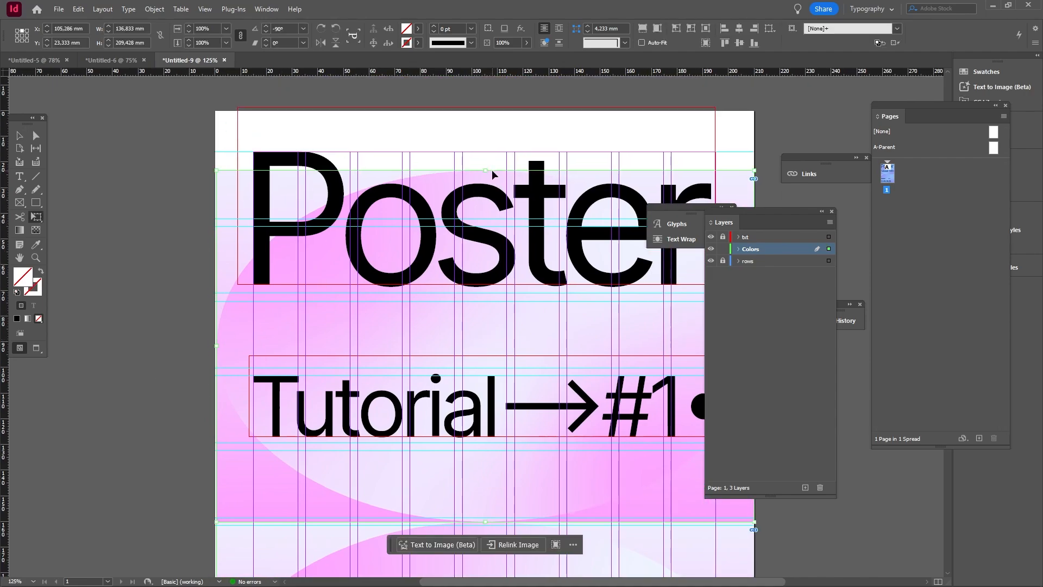
pyautogui.moveTo(485, 170); pyautogui.dragTo(484, 297)
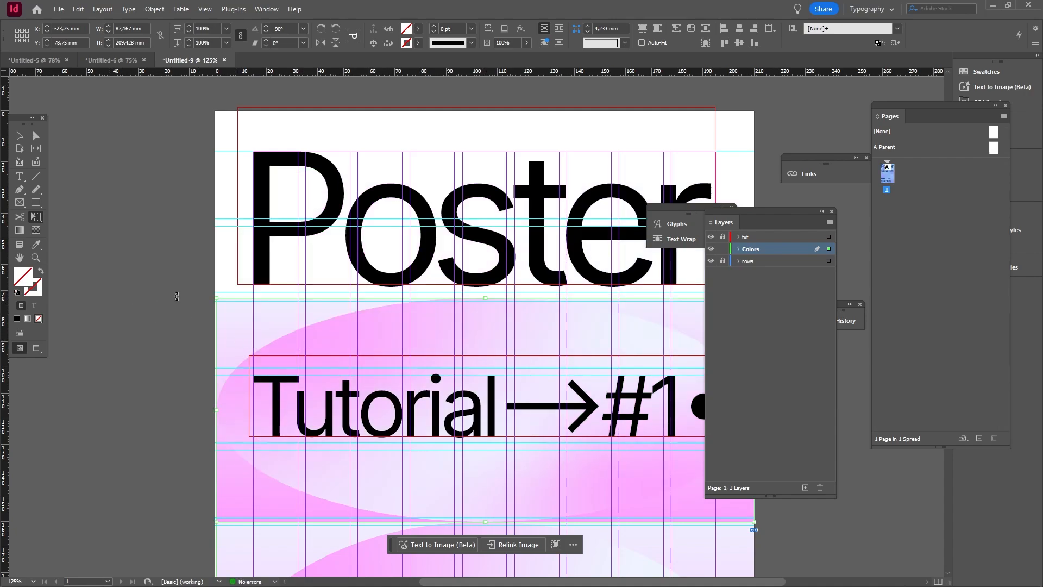
pyautogui.click(17, 134)
pyautogui.click(191, 357)
# Step: Select both gradient images and stretch them together to the full 210 mm page width
pyautogui.scroll(-1, 188, 393)
pyautogui.click(215, 441)
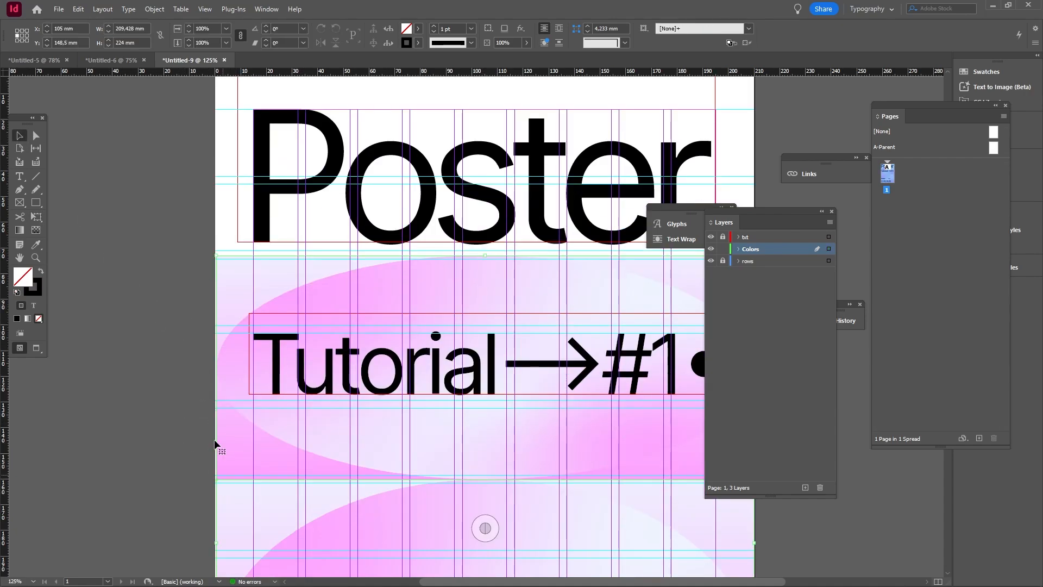
pyautogui.scroll(-3, 224, 450)
pyautogui.moveTo(216, 416); pyautogui.dragTo(214, 416)
pyautogui.click(165, 406)
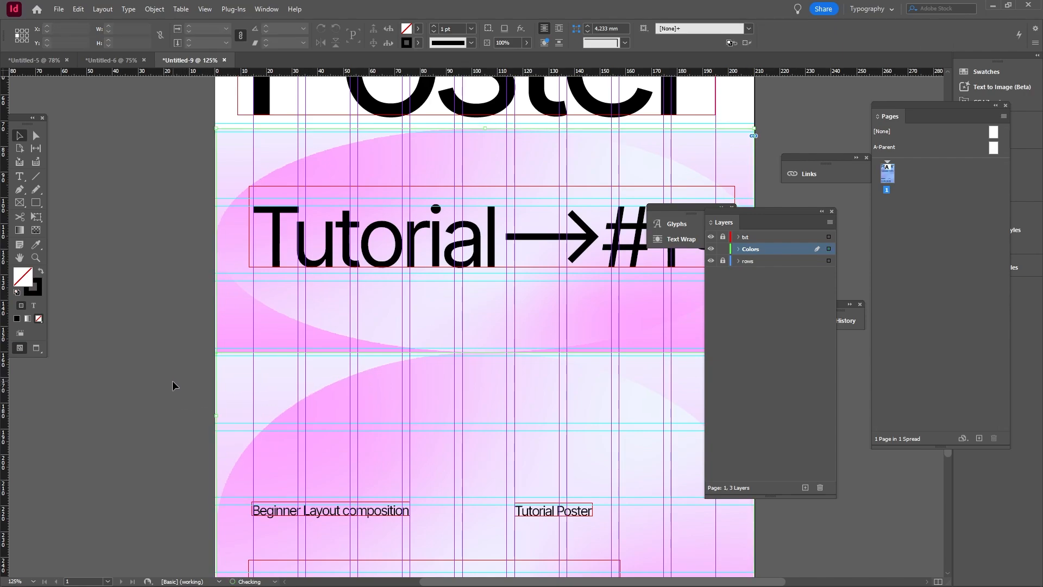
pyautogui.moveTo(146, 293); pyautogui.dragTo(215, 418)
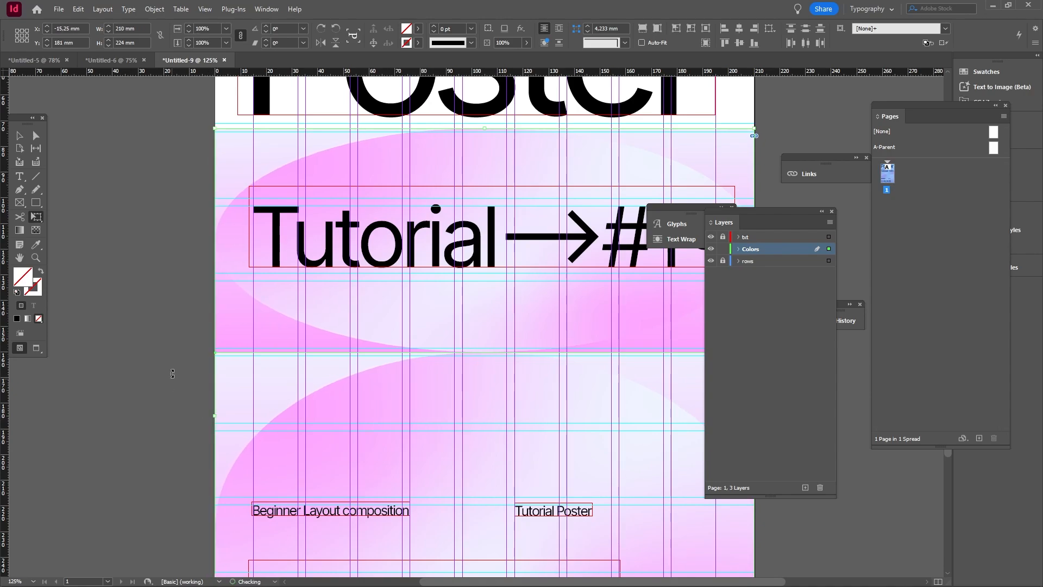
pyautogui.moveTo(201, 335); pyautogui.dragTo(53, 332)
pyautogui.click(24, 137)
pyautogui.click(55, 106)
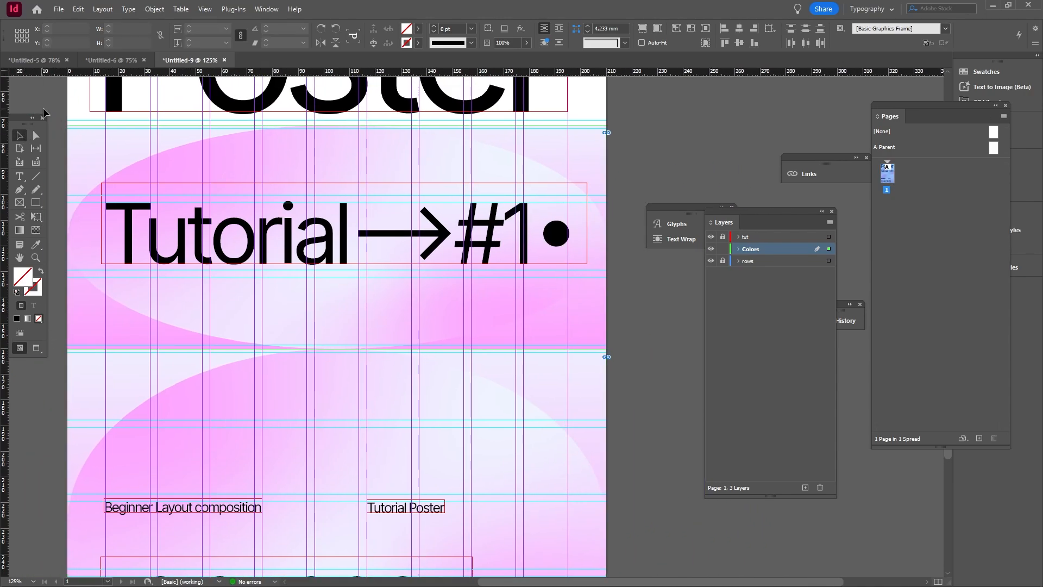
# Step: Preview the whole poster without guides and frames
pyautogui.moveTo(54, 104); pyautogui.dragTo(177, 187)
pyautogui.hotkey('ctrl', '-')
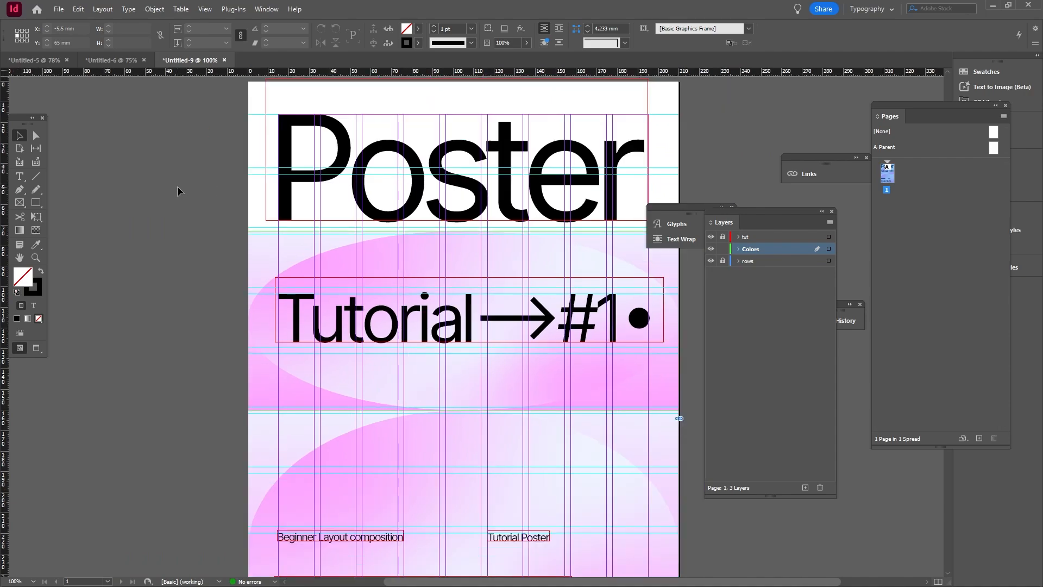
pyautogui.hotkey('ctrl', '-')
pyautogui.press('w')
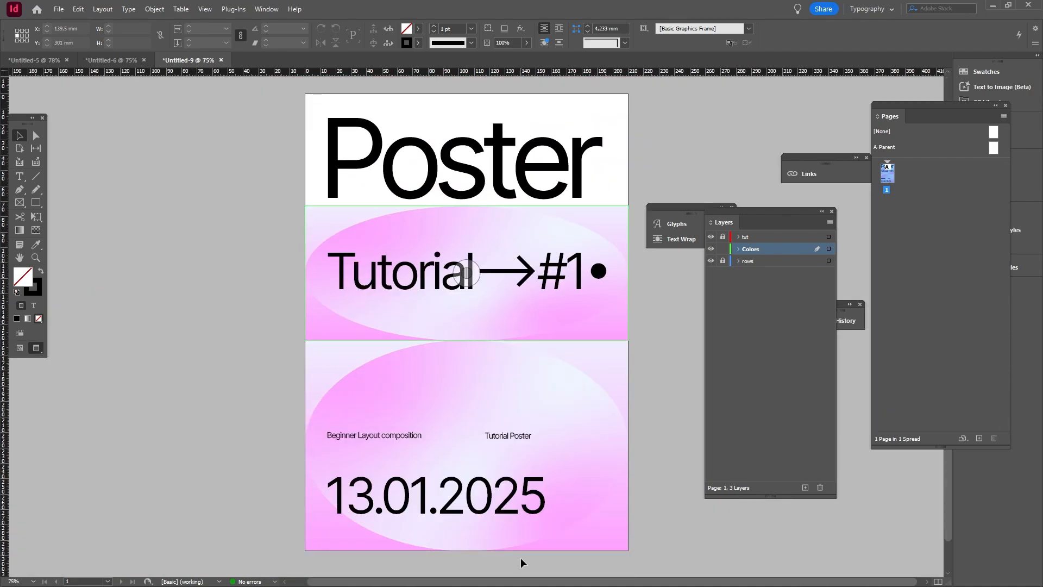
# Step: Place the rectangle@4x image from the 4x folder at the page's upper-left corner, about 73 by 190 mm
pyautogui.moveTo(522, 581)
pyautogui.moveTo(694, 579)
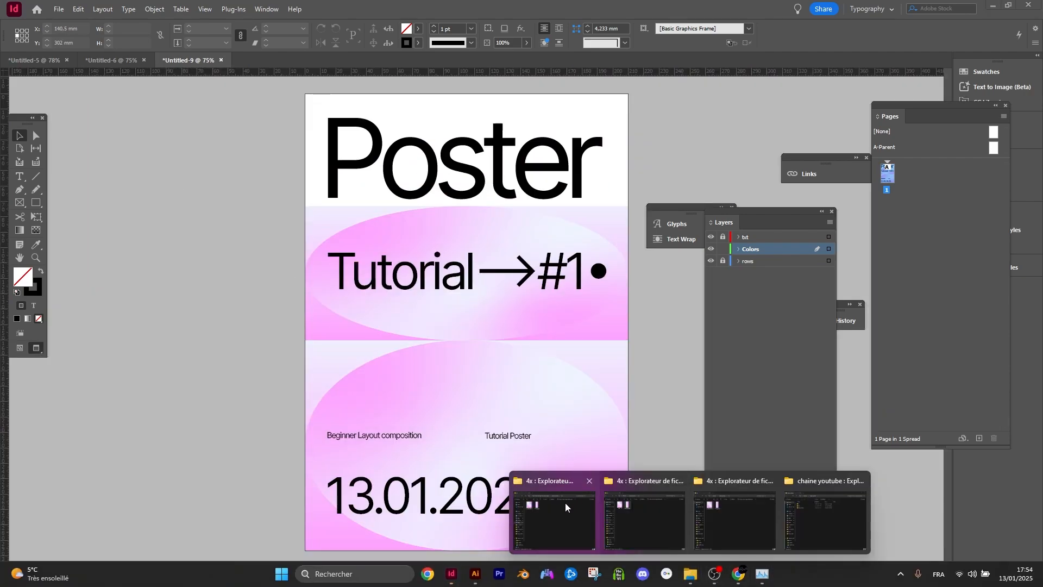
pyautogui.click(565, 500)
pyautogui.click(821, 207)
pyautogui.moveTo(822, 208); pyautogui.dragTo(573, 206)
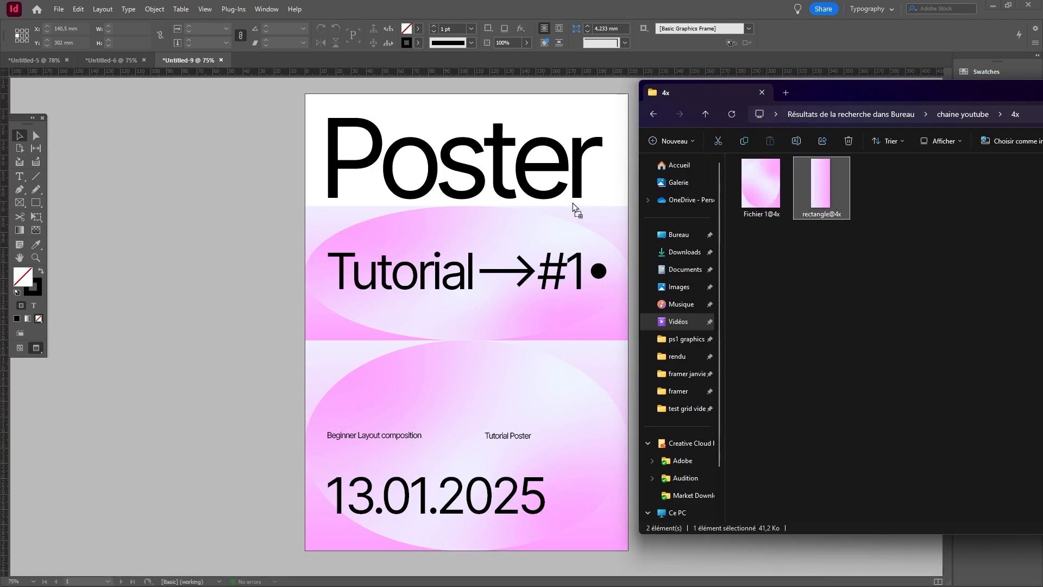
pyautogui.moveTo(311, 108); pyautogui.dragTo(307, 97)
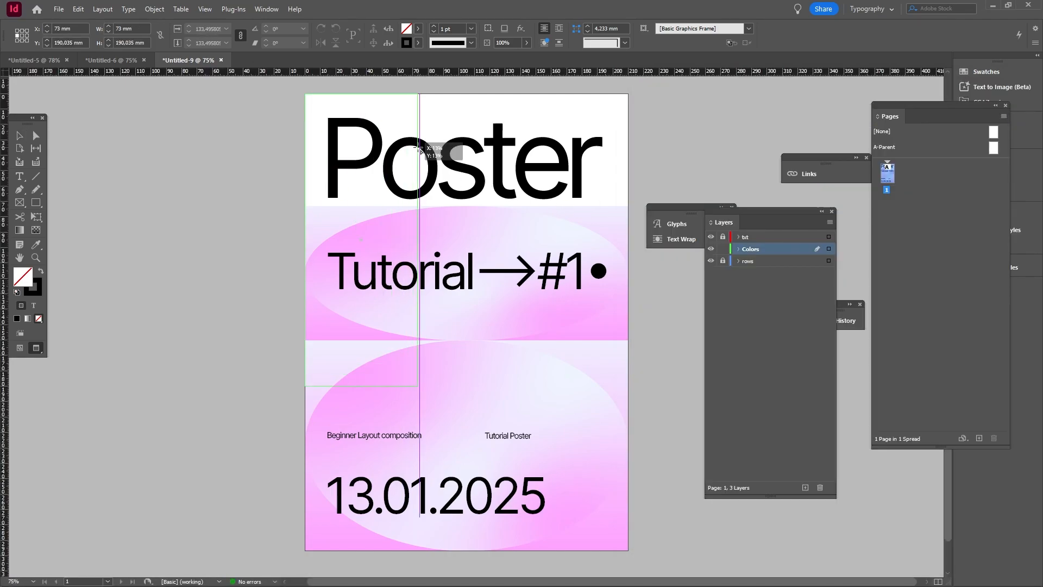
# Step: Rotate the rectangle gradient image 90° clockwise and align it with the page's upper-left corner, behind the Poster title
pyautogui.moveTo(425, 90); pyautogui.dragTo(496, 292)
pyautogui.moveTo(247, 275); pyautogui.dragTo(365, 187)
pyautogui.hotkey('ctrl', '+')
pyautogui.hotkey('ctrl', '+')
pyautogui.hotkey('ctrl', '+')
pyautogui.press('w')
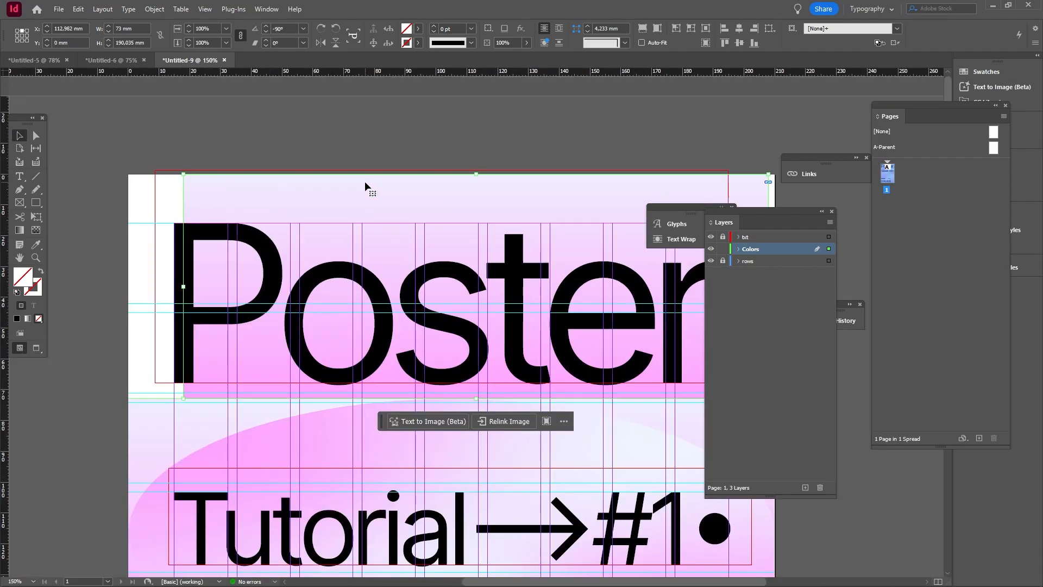
pyautogui.press('space')
pyautogui.moveTo(150, 213); pyautogui.dragTo(303, 194)
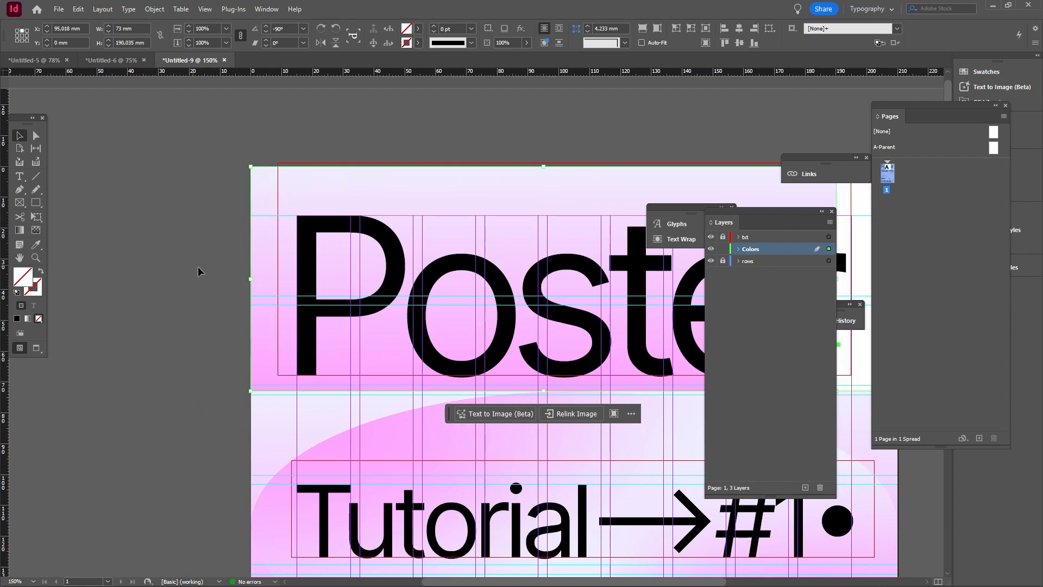
# Step: Stretch the rectangle gradient image to the page's right edge with the Free Transform tool and deselect it
pyautogui.moveTo(201, 272); pyautogui.dragTo(136, 274)
pyautogui.hotkey('ctrl', '-')
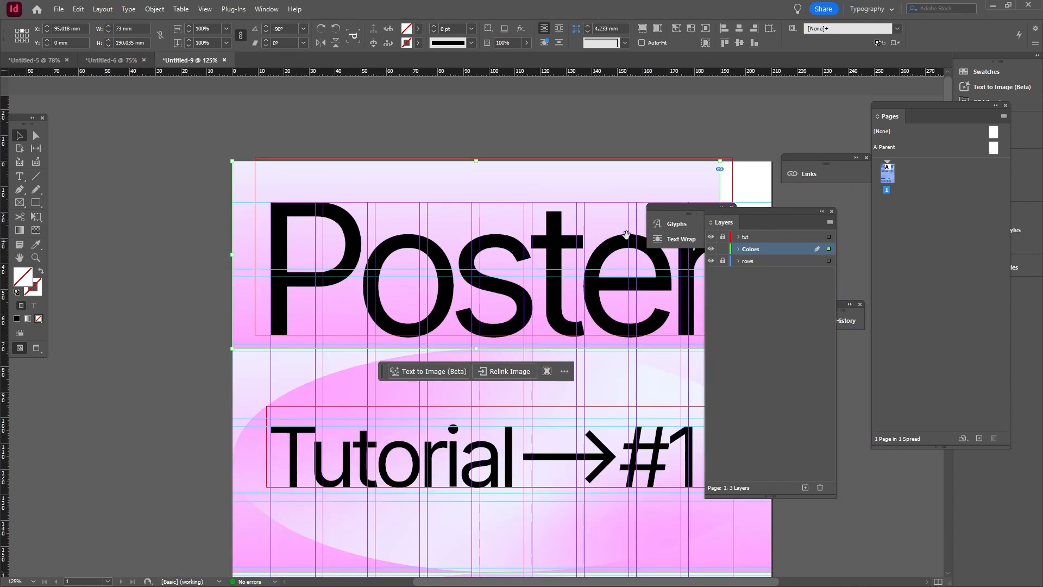
pyautogui.moveTo(626, 235); pyautogui.dragTo(488, 235)
pyautogui.press('e')
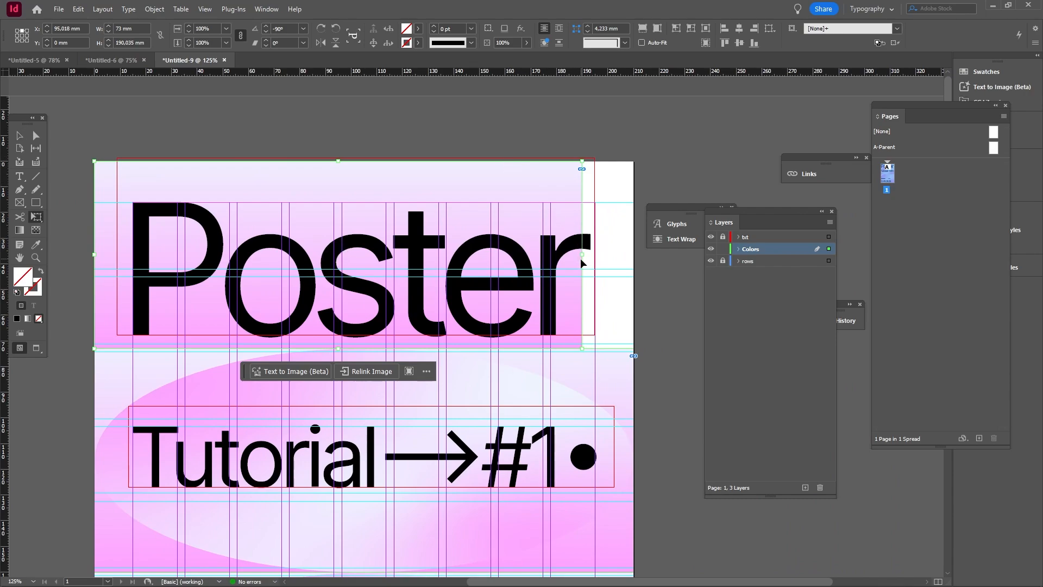
pyautogui.moveTo(583, 255); pyautogui.dragTo(634, 262)
pyautogui.click(20, 136)
pyautogui.click(247, 128)
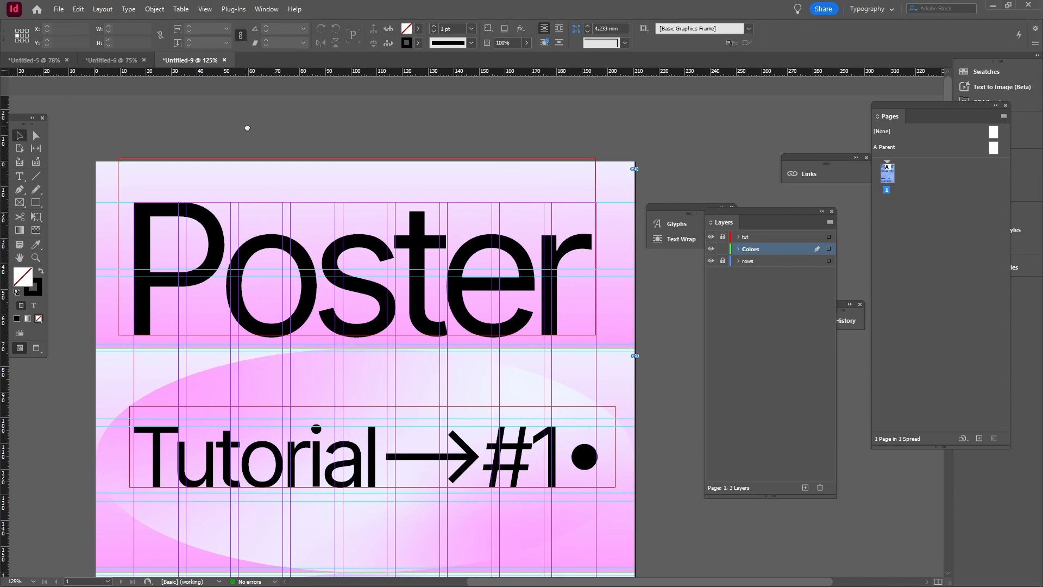
# Step: Preview the poster with all three gradient bands in place and the guides hidden
pyautogui.moveTo(248, 129); pyautogui.dragTo(310, 119)
pyautogui.hotkey('ctrl', '-')
pyautogui.hotkey('ctrl', '-')
pyautogui.press('w')
pyautogui.scroll(-3, 336, 158)
pyautogui.moveTo(278, 272); pyautogui.dragTo(306, 301)
# Step: Lock the Colors layer, and unlock the txt layer and make it active
pyautogui.click(487, 271)
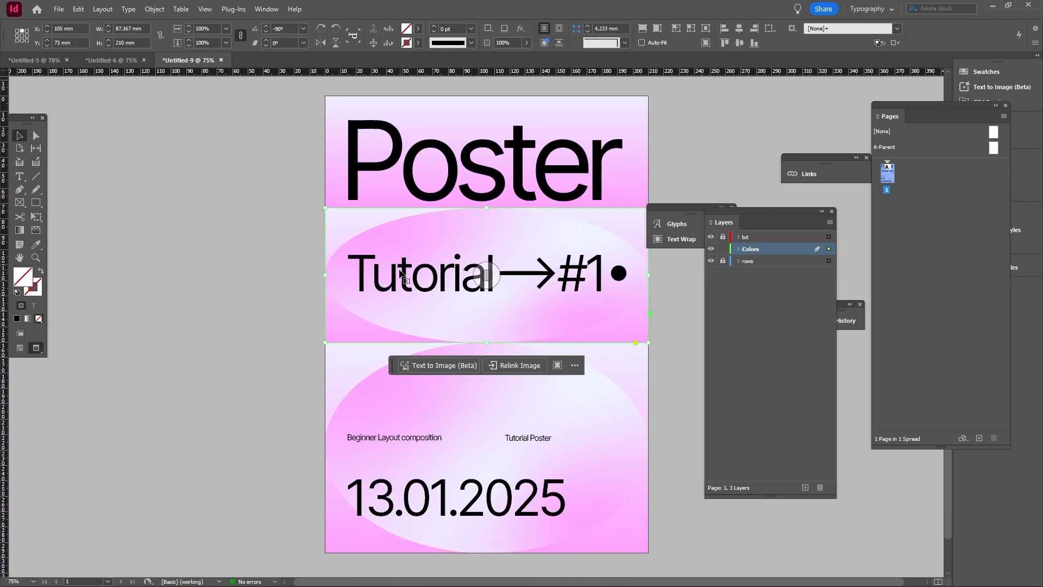
pyautogui.click(723, 249)
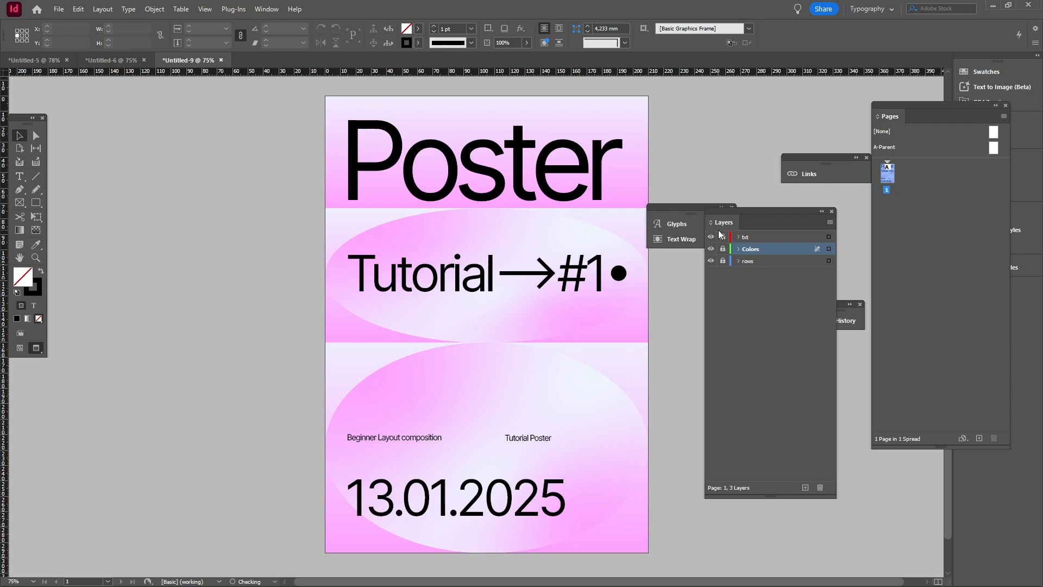
pyautogui.click(745, 237)
# Step: Try moving the Poster title down between the Tutorial line and the small captions
pyautogui.click(536, 160)
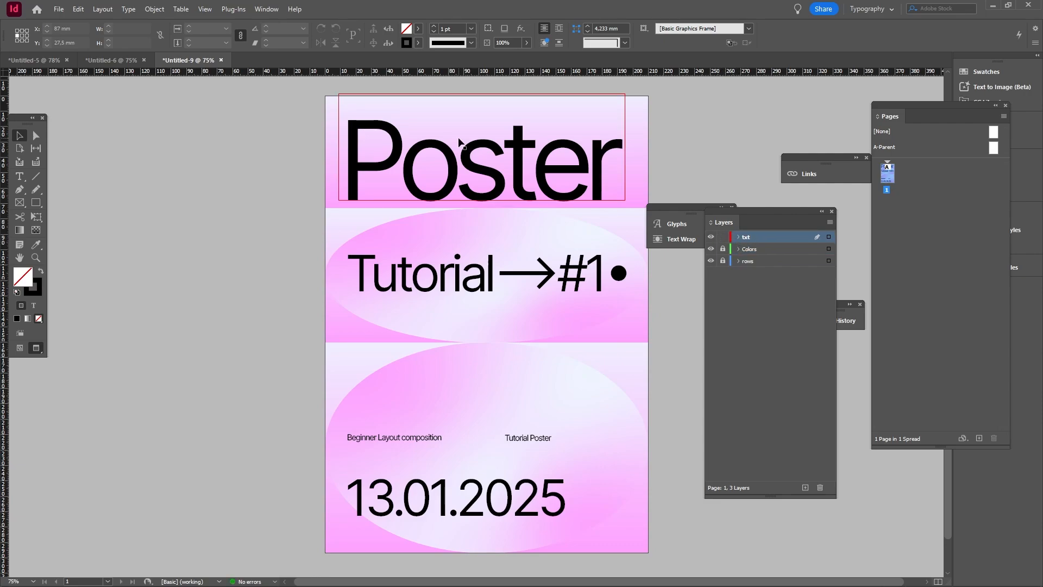
pyautogui.moveTo(537, 159); pyautogui.dragTo(537, 382)
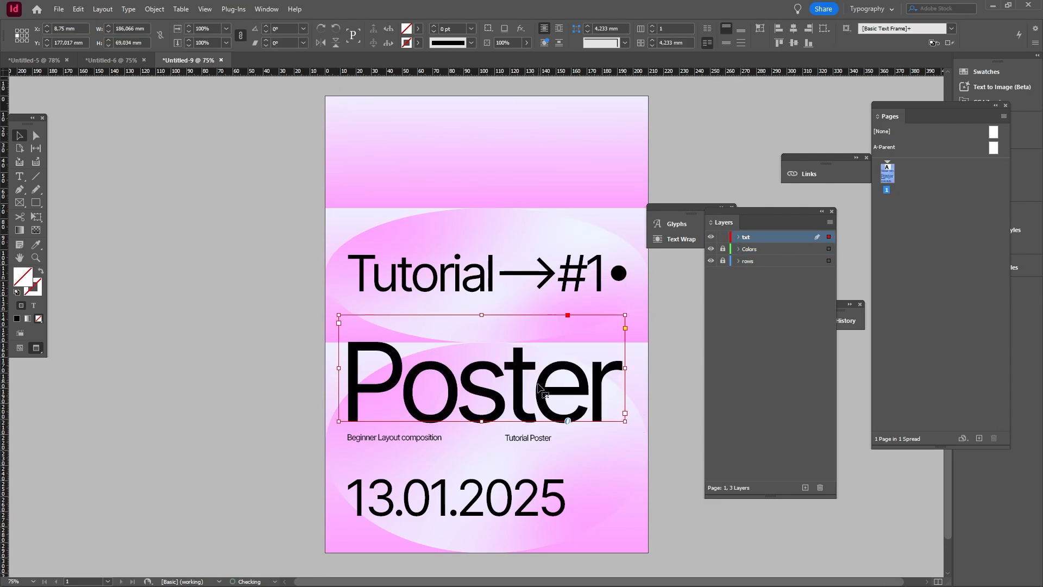
pyautogui.hotkey('ctrl', 'z')
# Step: Deselect all text and show the poster full screen in Presentation mode
pyautogui.click(478, 295)
pyautogui.click(493, 270)
pyautogui.click(440, 297)
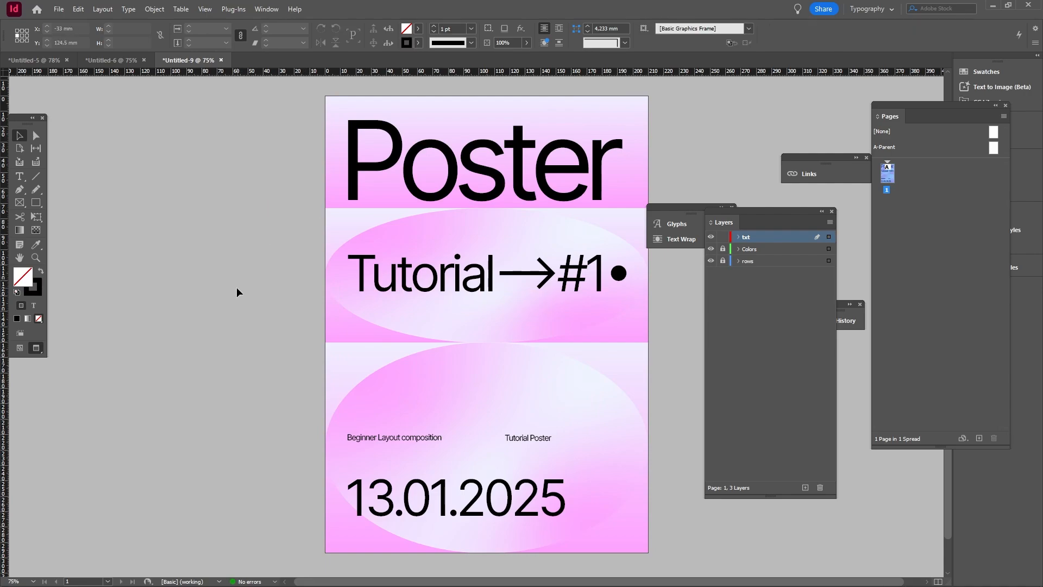
pyautogui.moveTo(256, 297)
pyautogui.mouseDown()
pyautogui.moveTo(246, 307)
pyautogui.moveTo(255, 303)
pyautogui.mouseUp()
pyautogui.moveTo(679, 214); pyautogui.dragTo(732, 153)
pyautogui.hotkey('shift', 'w')
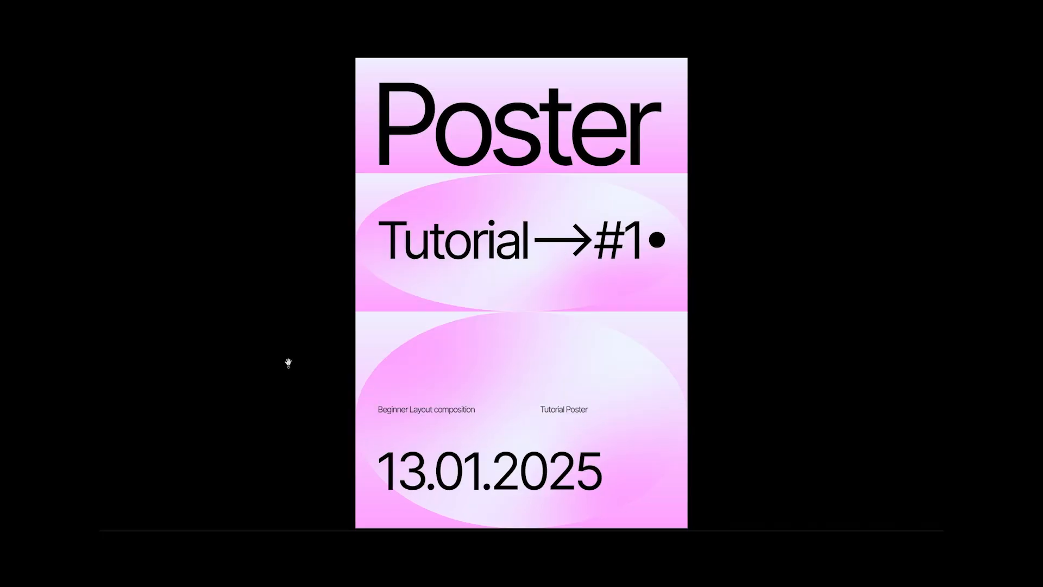